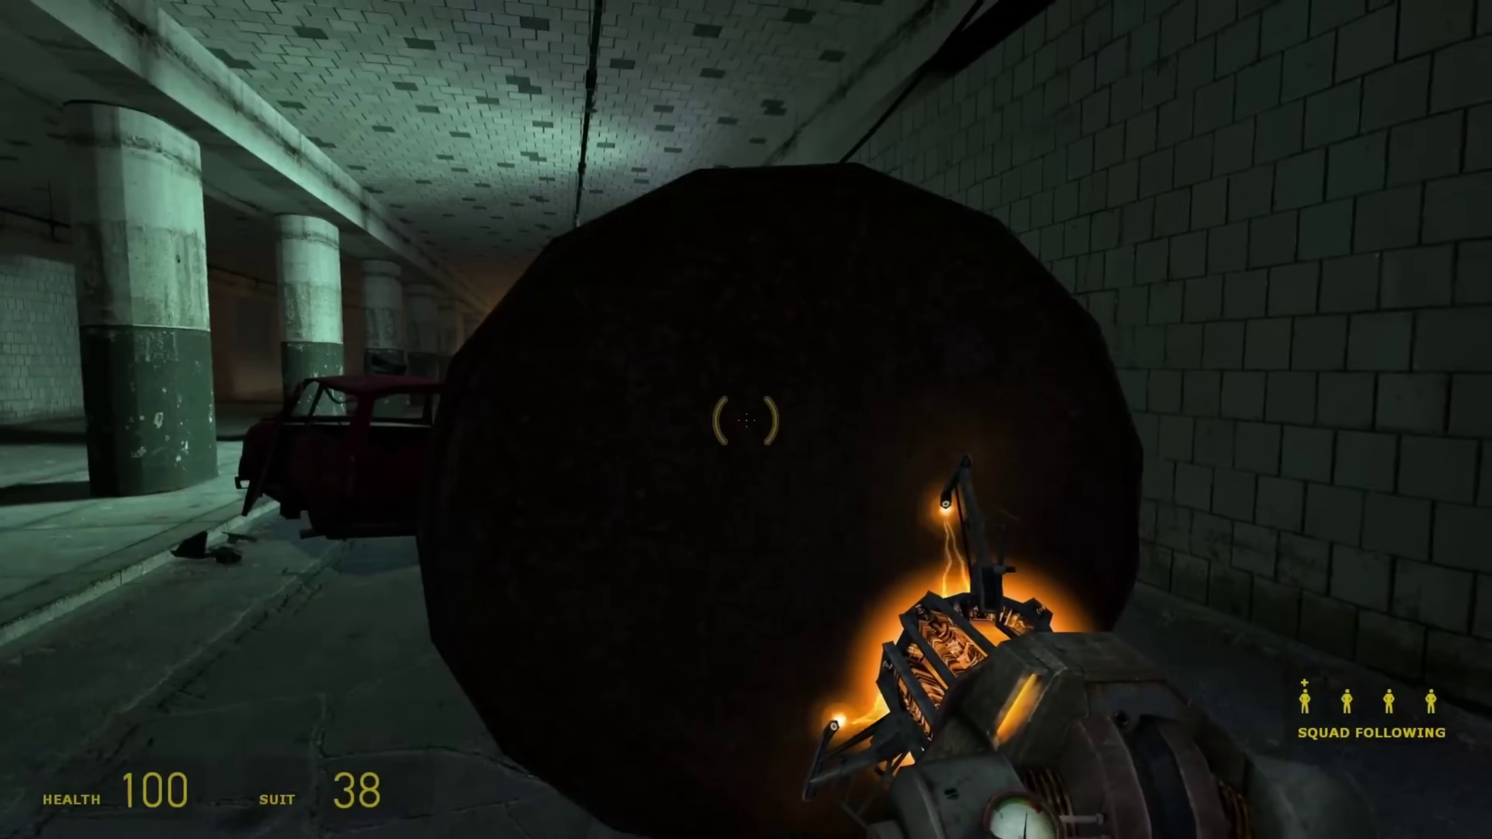
Punt the gravity gun's held barrel far down the Half-Life 2 corridor.
{"action": "left_click", "coordinate": [746, 421]}
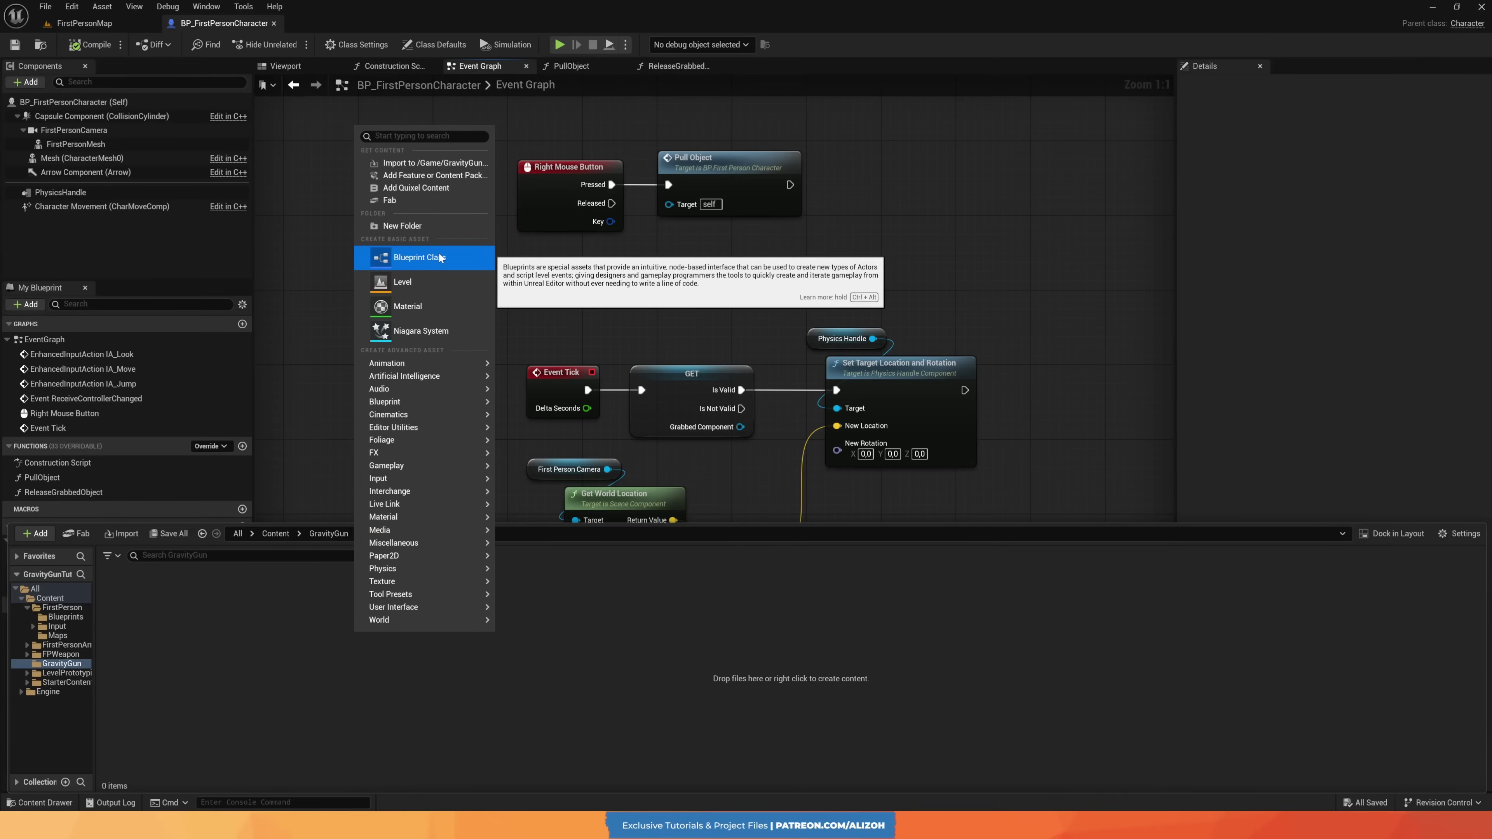
Create an Actor Component blueprint named PullAndPushComponent.
{"action": "left_click", "coordinate": [439, 255]}
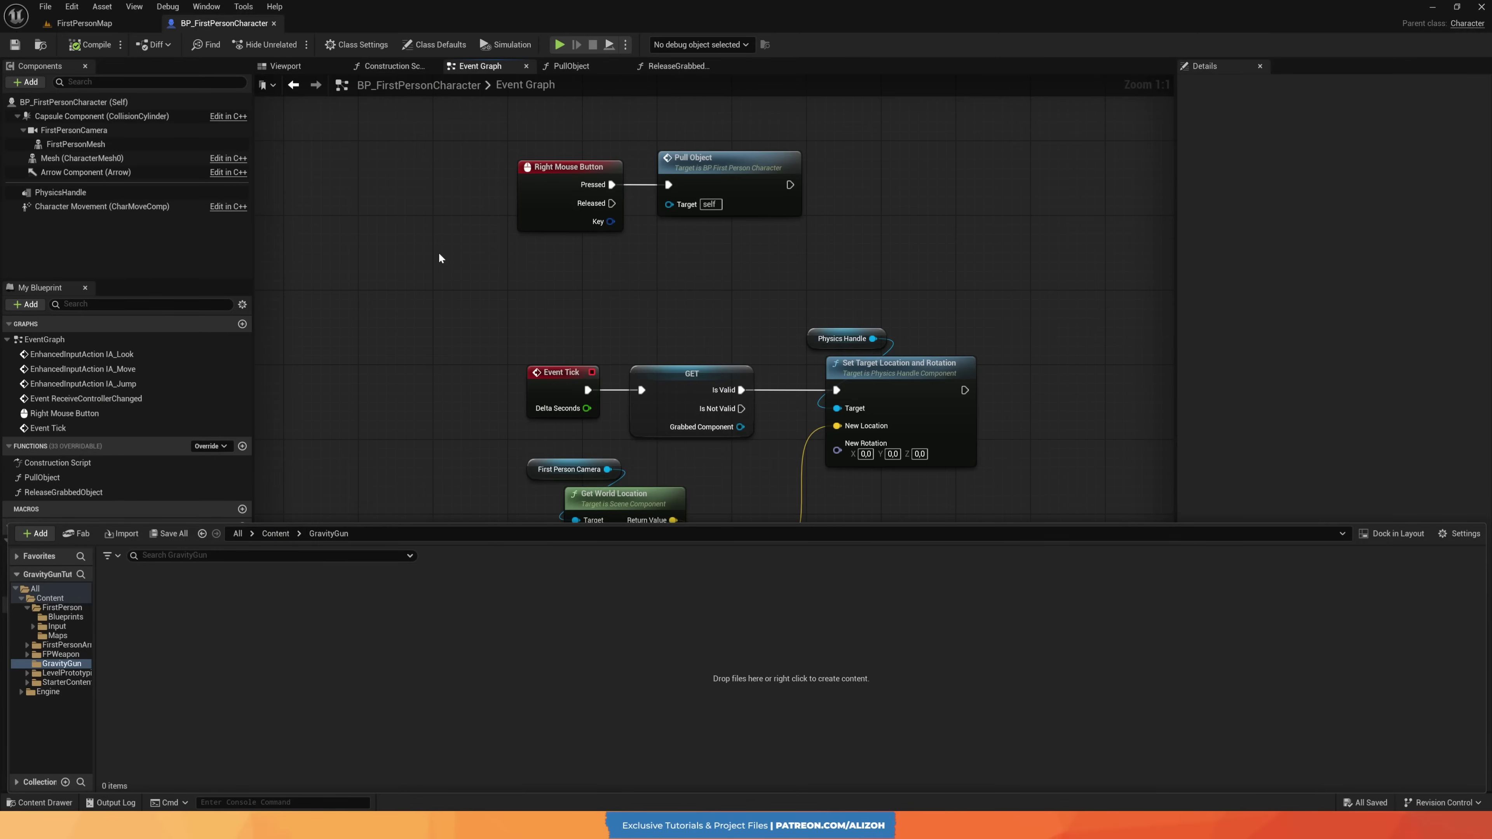
{"action": "left_click", "coordinate": [626, 442]}
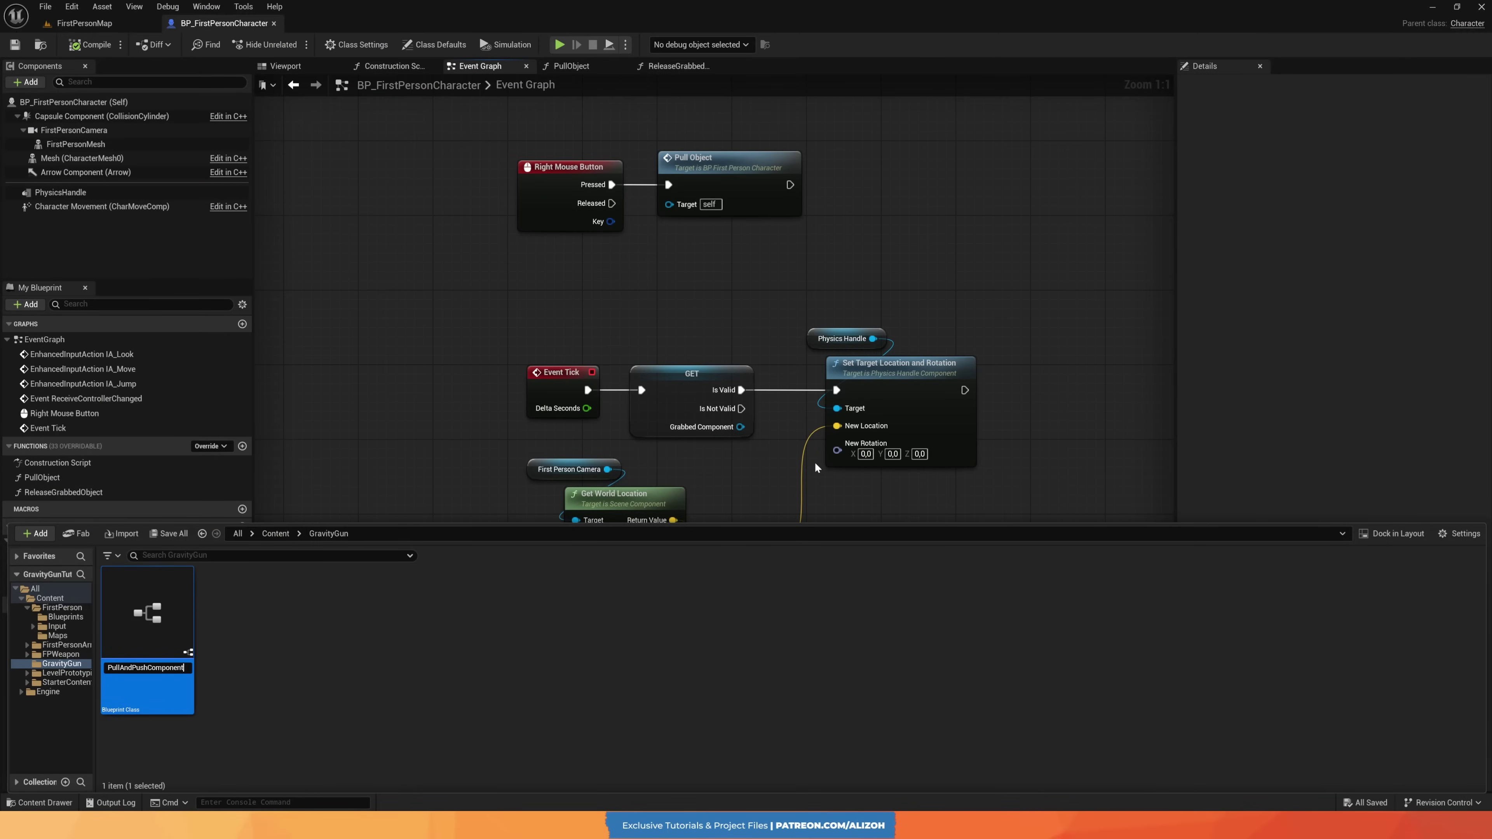
{"action": "type", "text": "PullAndPushComponent"}
{"action": "key", "text": "Return"}
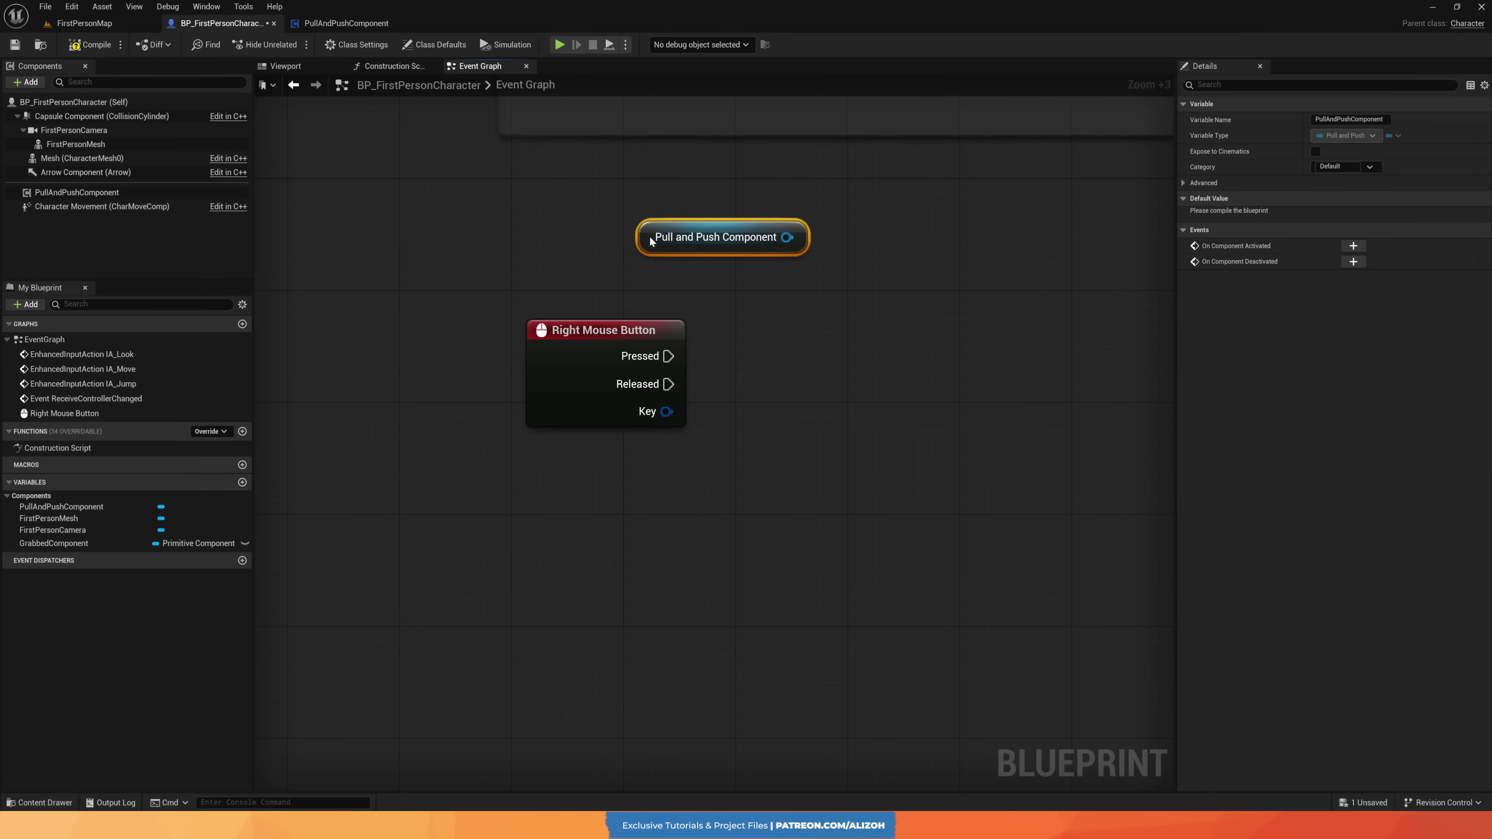
Call Pull Object from the PullAndPushComponent reference.
{"action": "left_click_drag", "start_coordinate": [787, 237], "coordinate": [758, 293]}
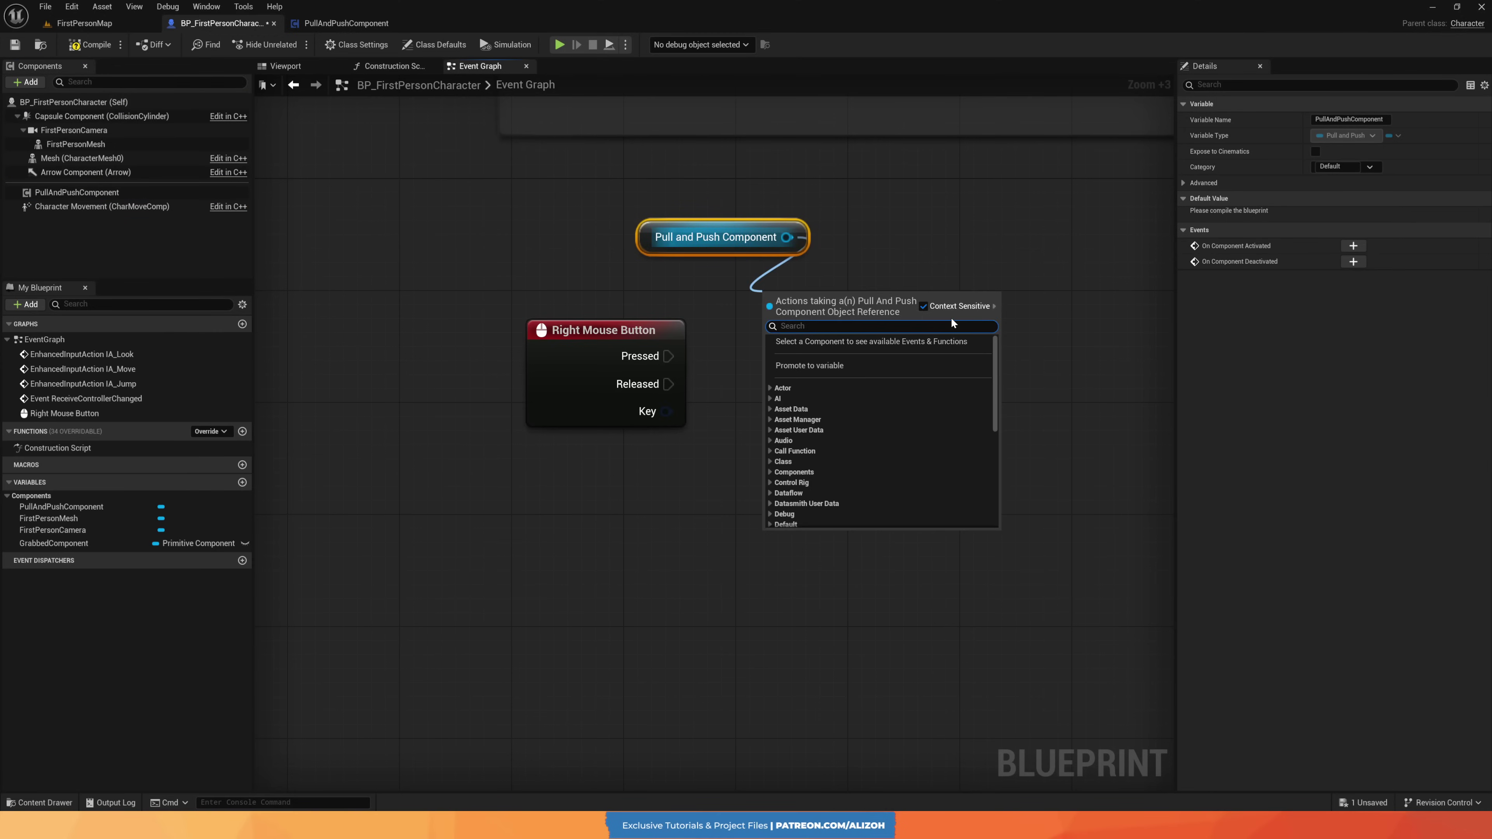
{"action": "type", "text": "pull"}
{"action": "key", "text": "Return"}
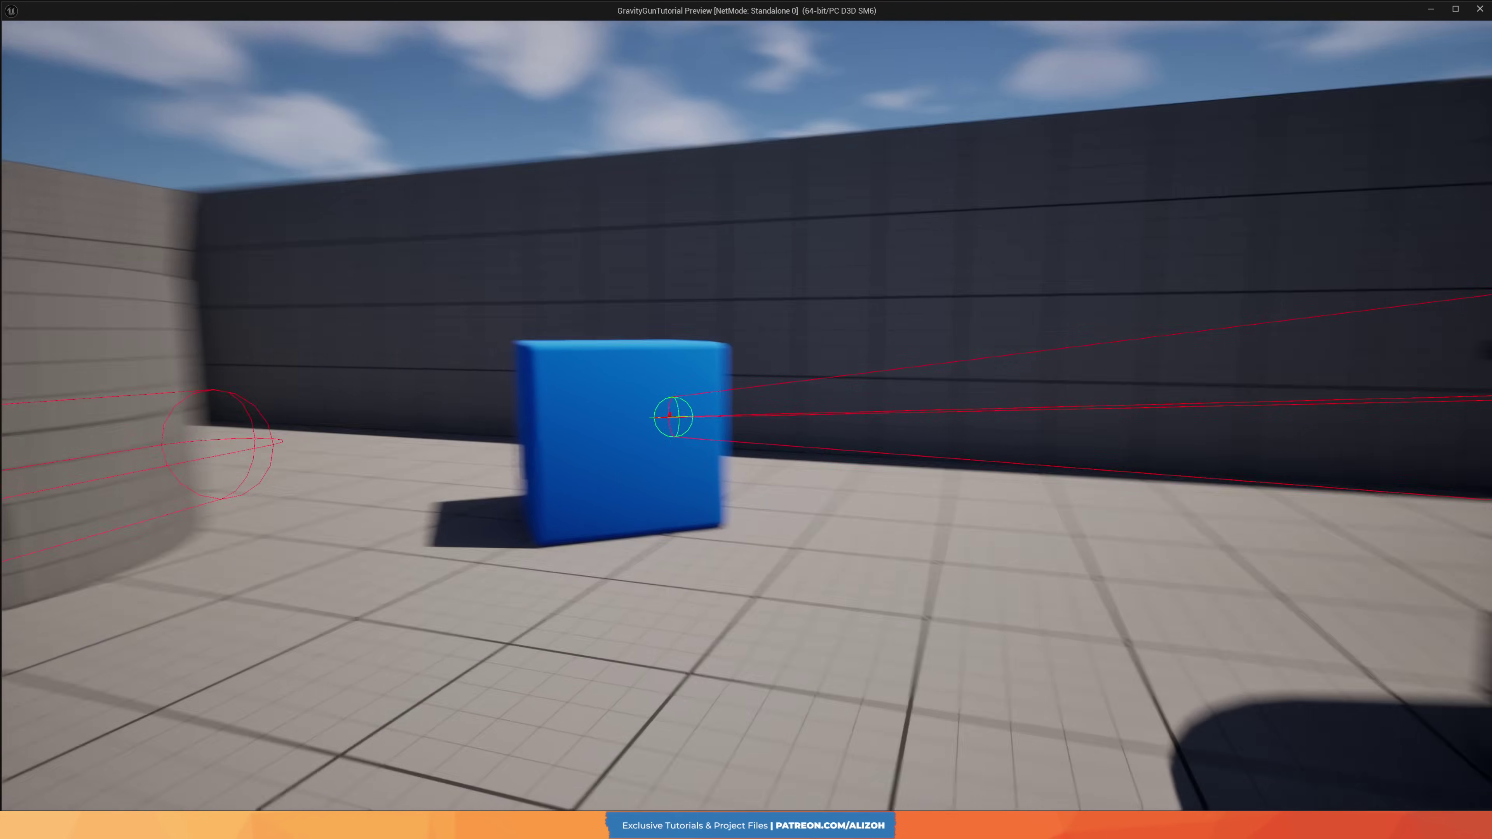
Pull blue cubes to the crosshair in play, then branch logic from Grabbed Component.
{"action": "left_click", "coordinate": [746, 419]}
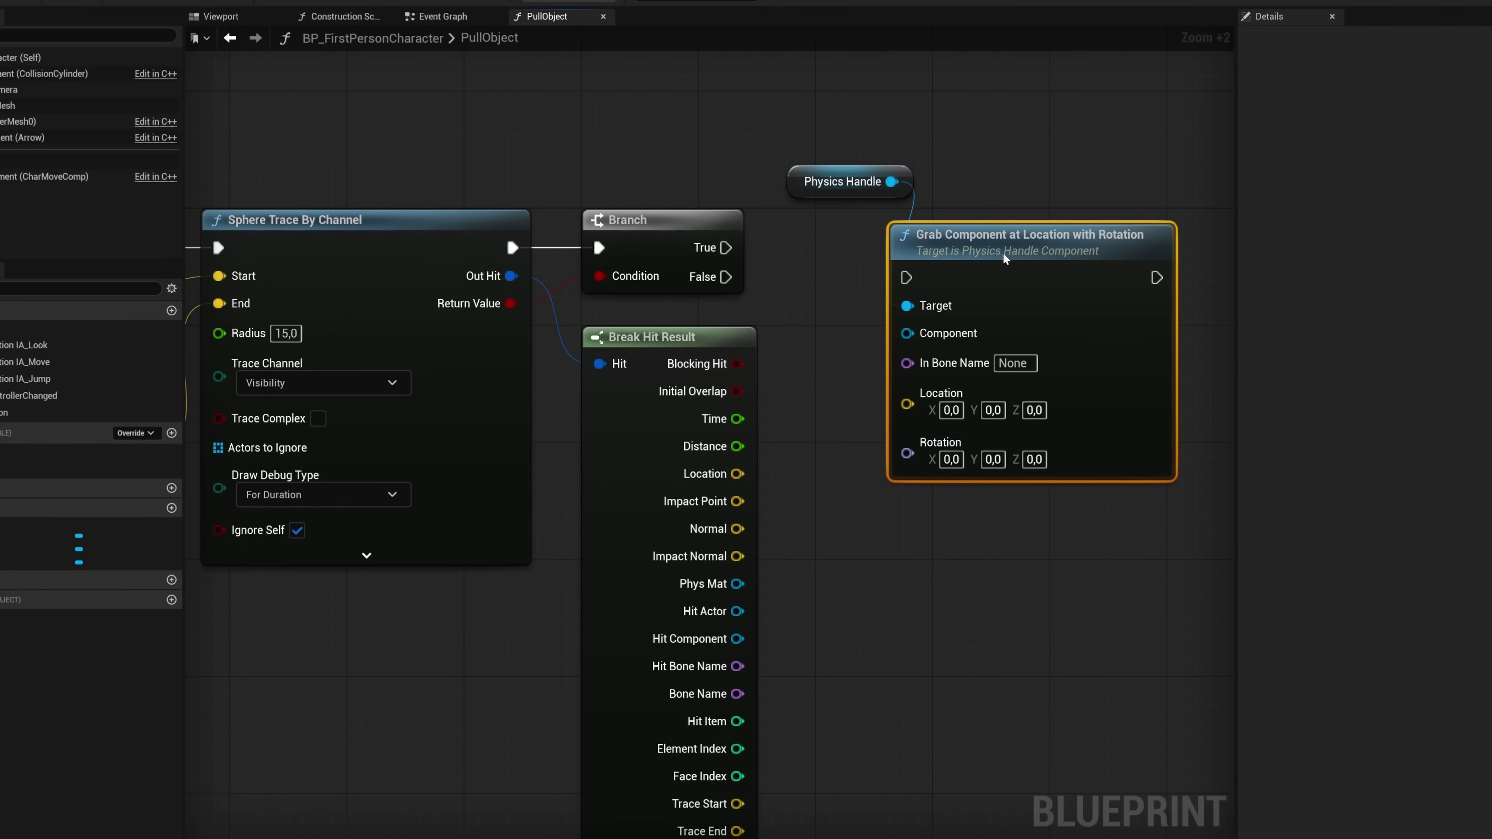
{"action": "left_click_drag", "start_coordinate": [999, 272], "coordinate": [819, 249]}
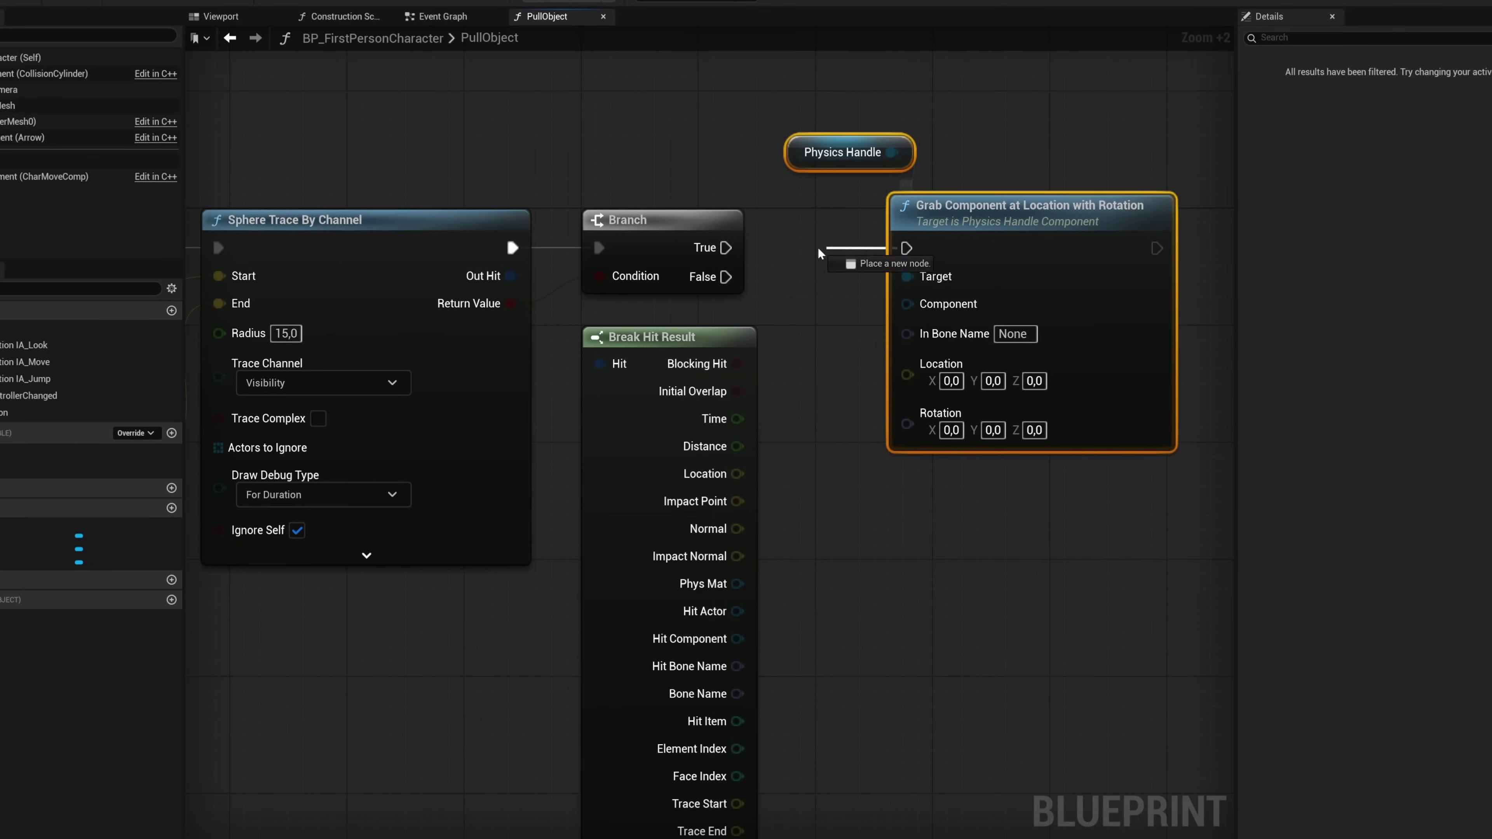
{"action": "left_click", "coordinate": [841, 152]}
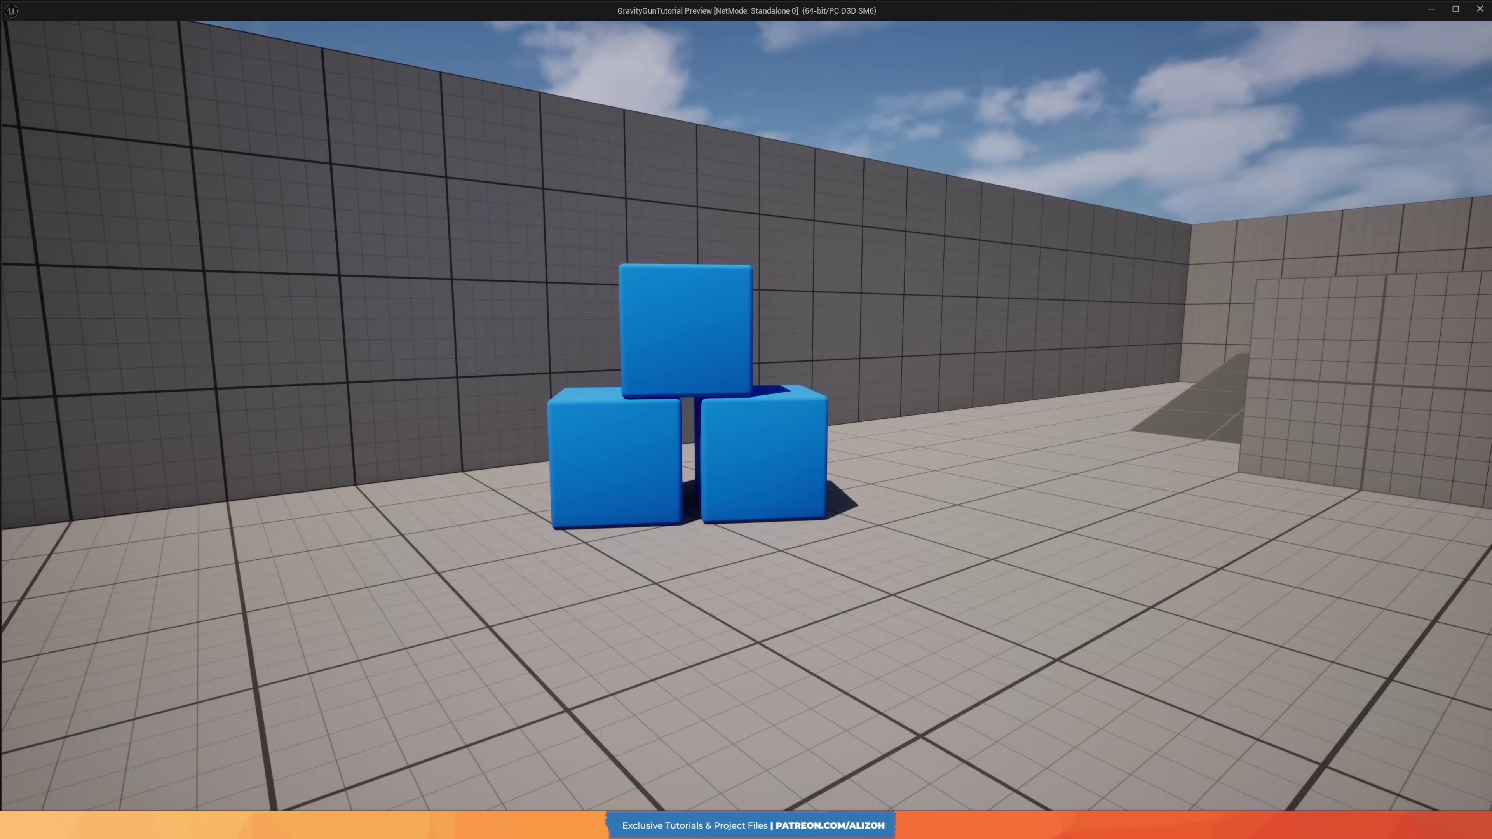
{"action": "left_click", "coordinate": [743, 418]}
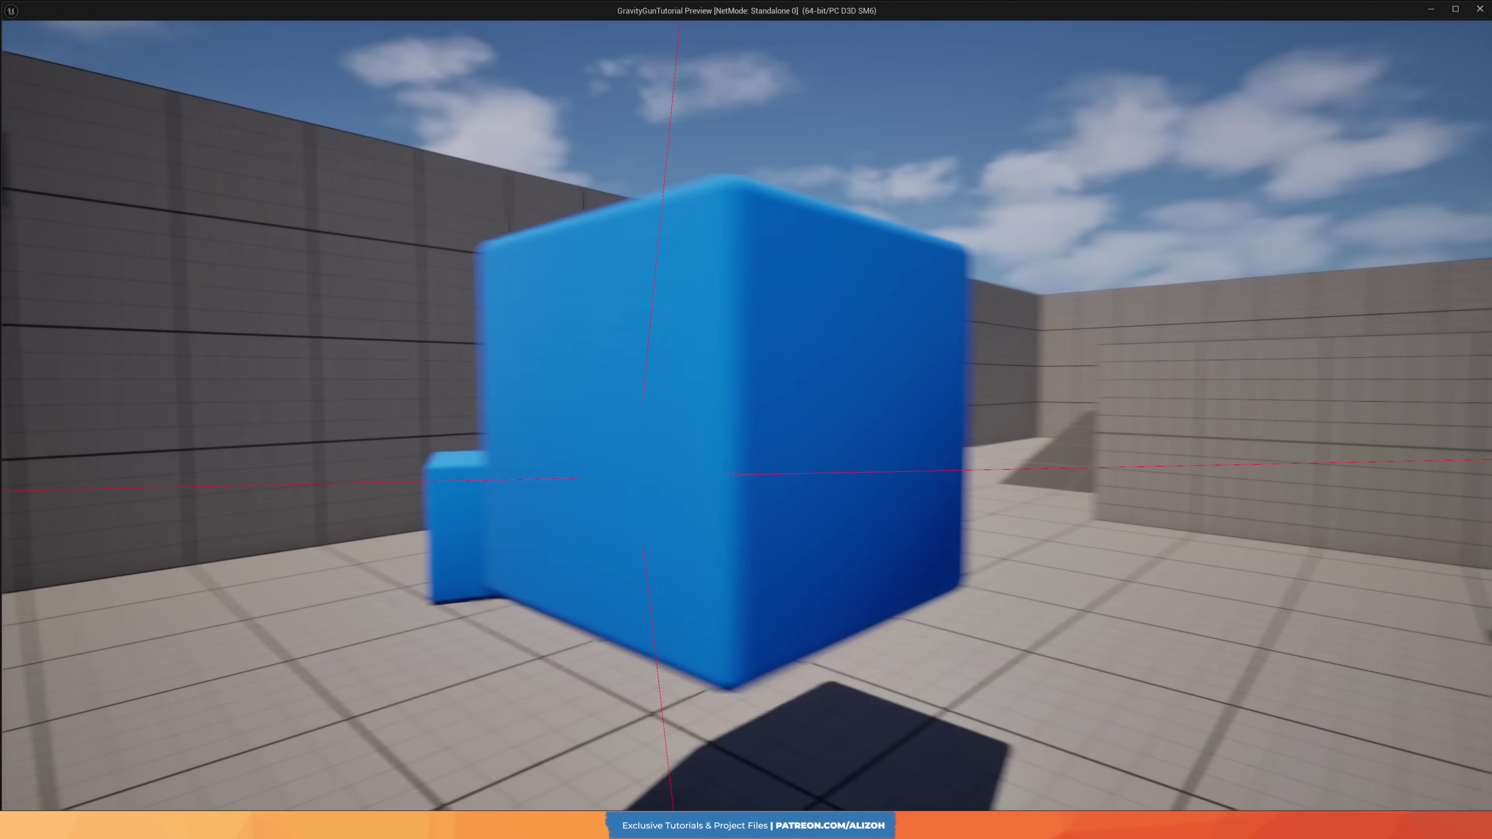
{"action": "left_click_drag", "start_coordinate": [598, 432], "coordinate": [720, 368]}
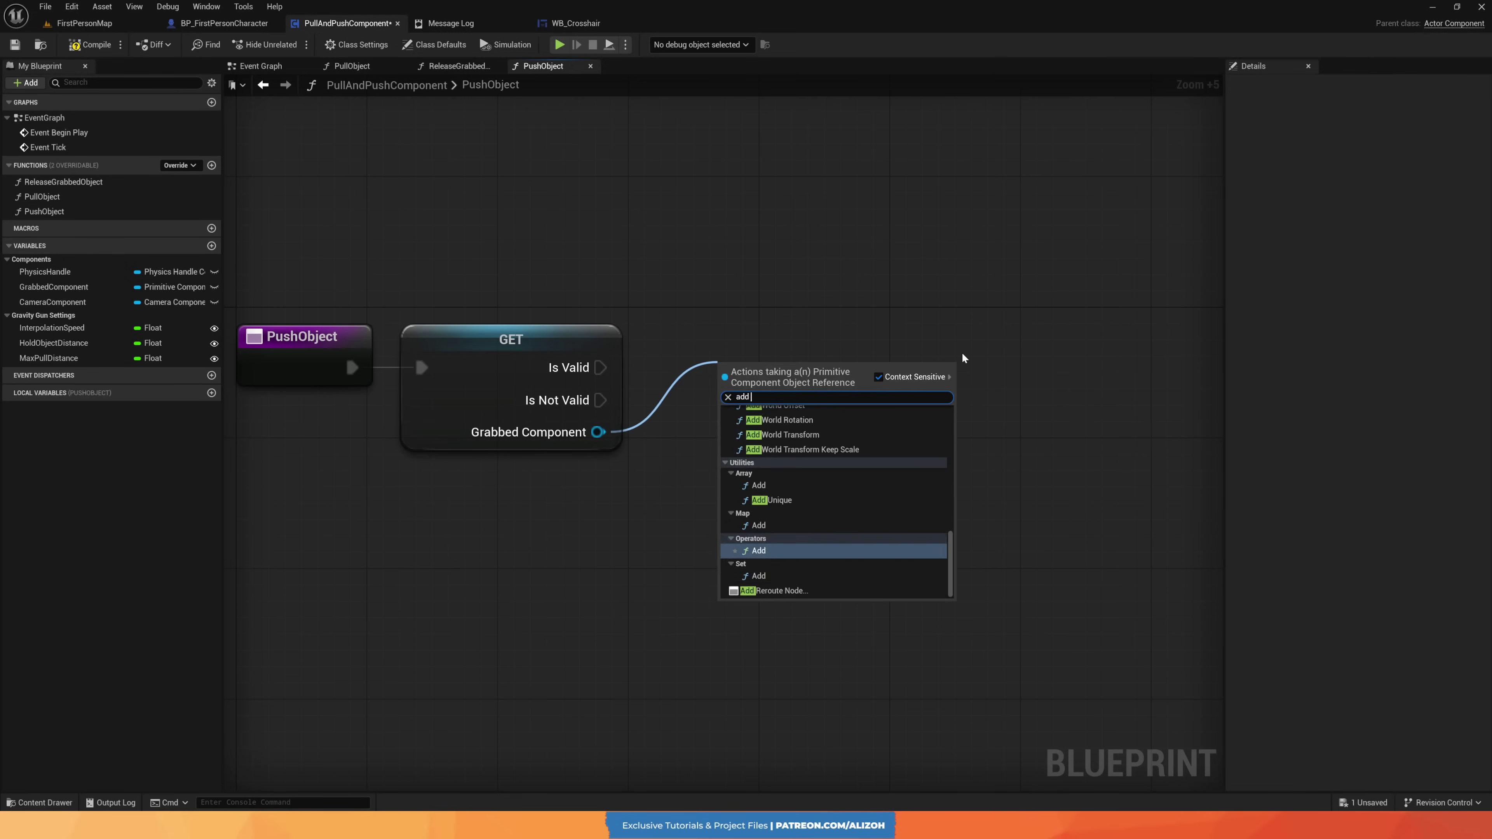
Add an impulse of forward vector × 5000 as a local variable, then push a cube in-game.
{"action": "type", "text": "add impulse"}
{"action": "left_click", "coordinate": [764, 439]}
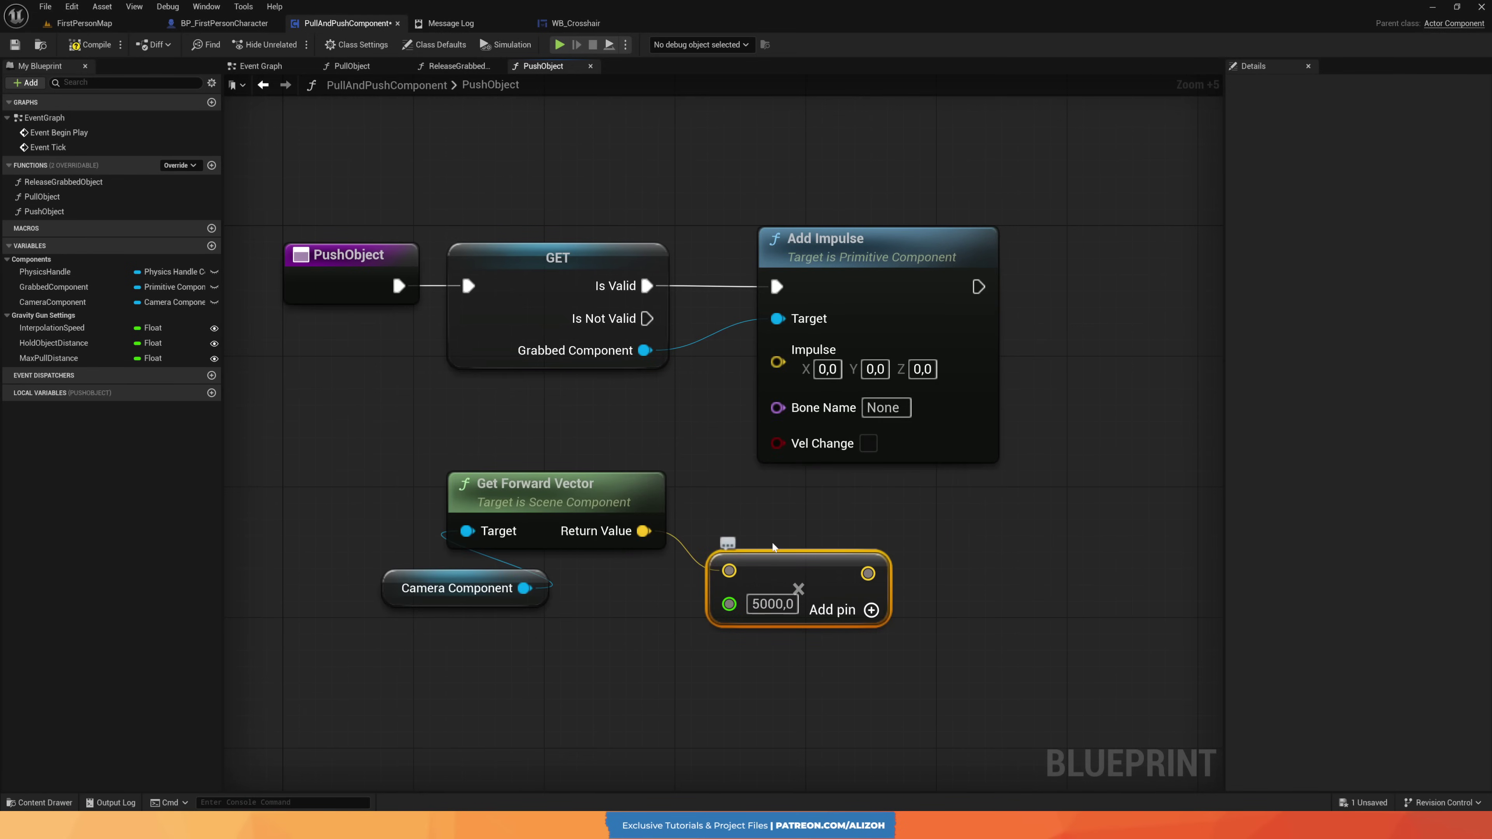
{"action": "left_click_drag", "start_coordinate": [864, 583], "coordinate": [778, 361]}
{"action": "right_click", "coordinate": [731, 613]}
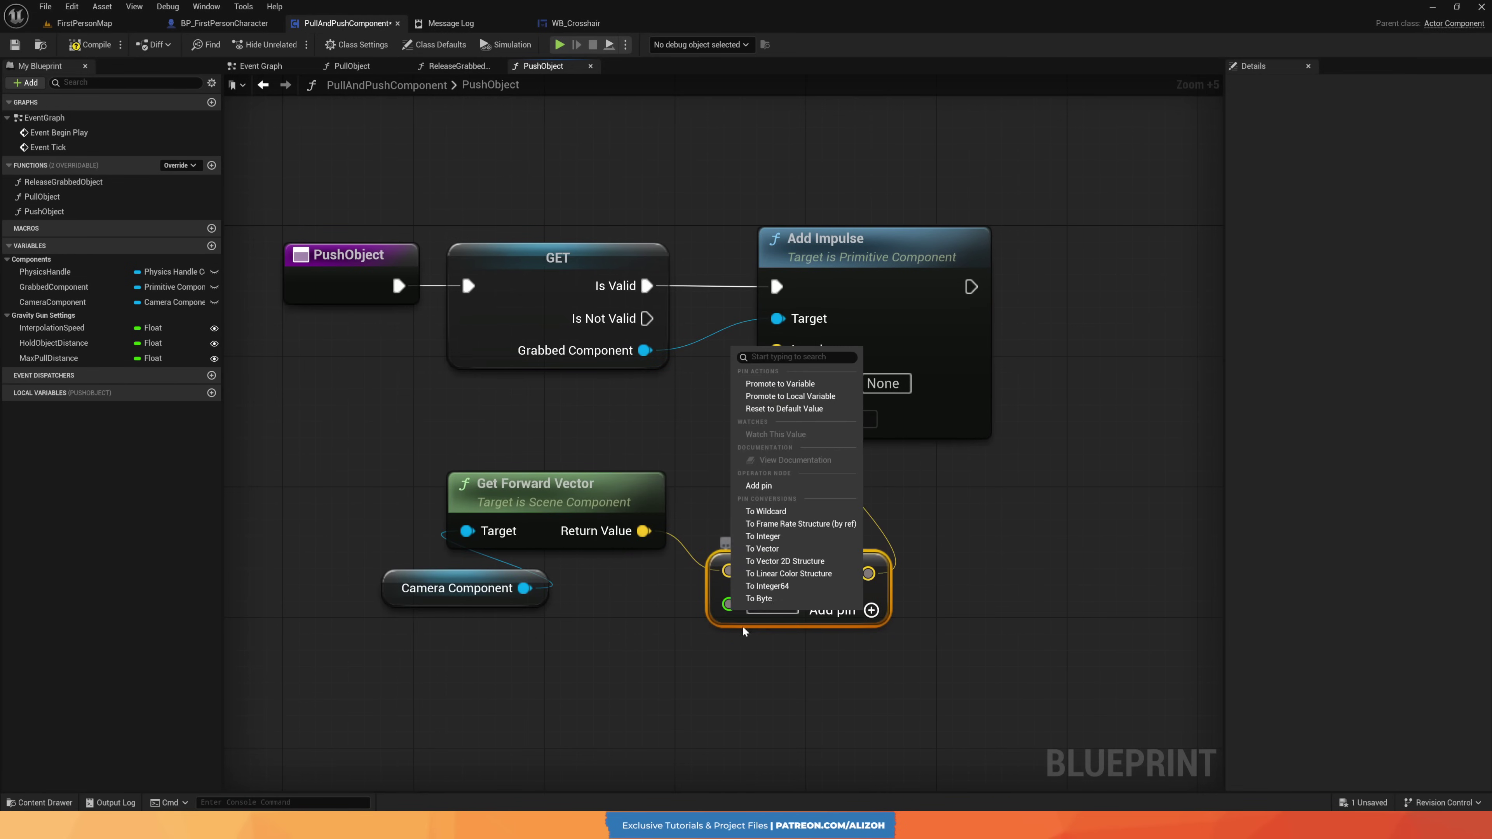
{"action": "left_click", "coordinate": [785, 398]}
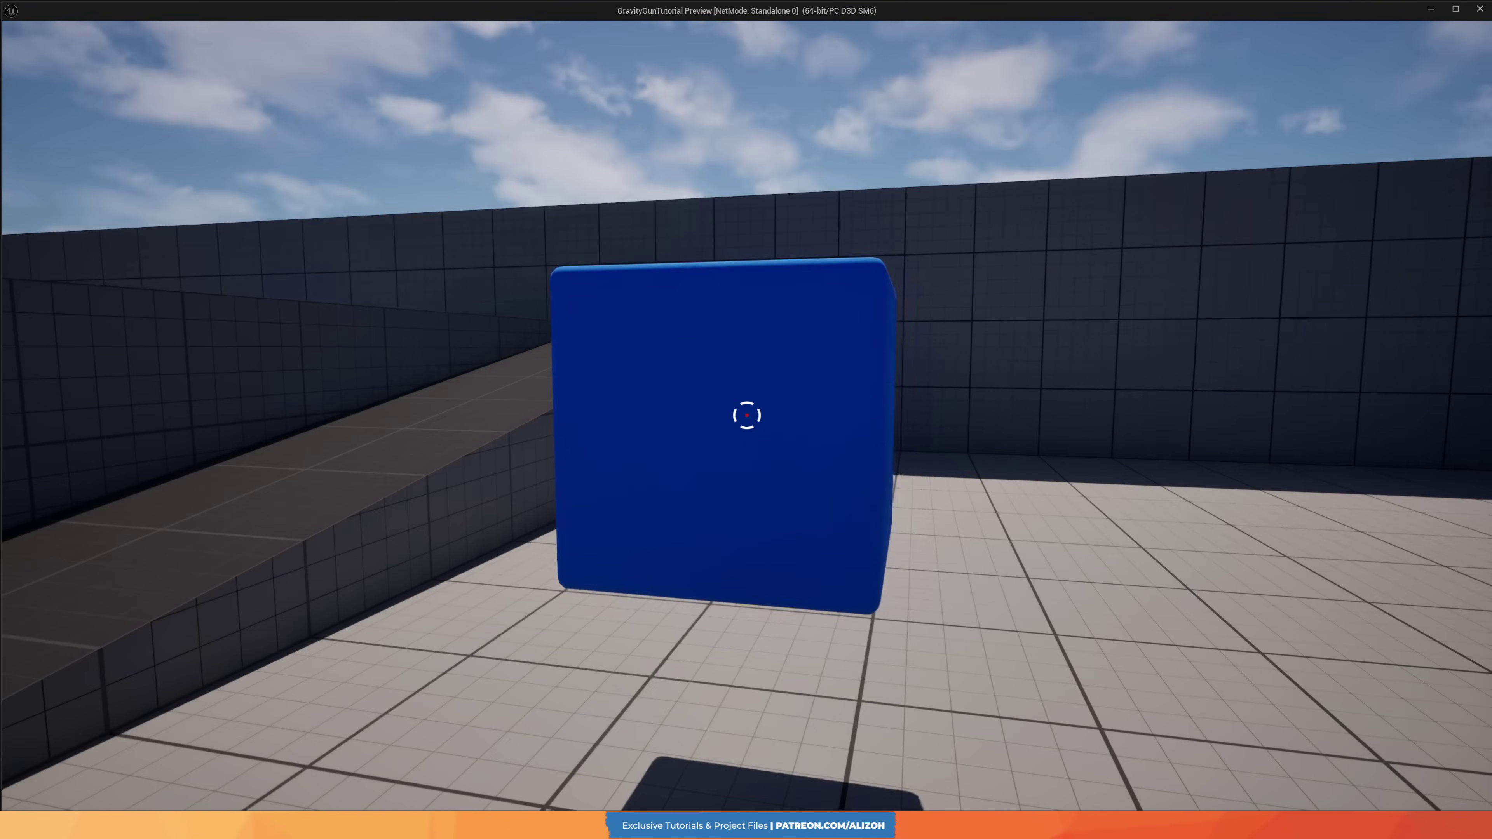
{"action": "left_click", "coordinate": [747, 416]}
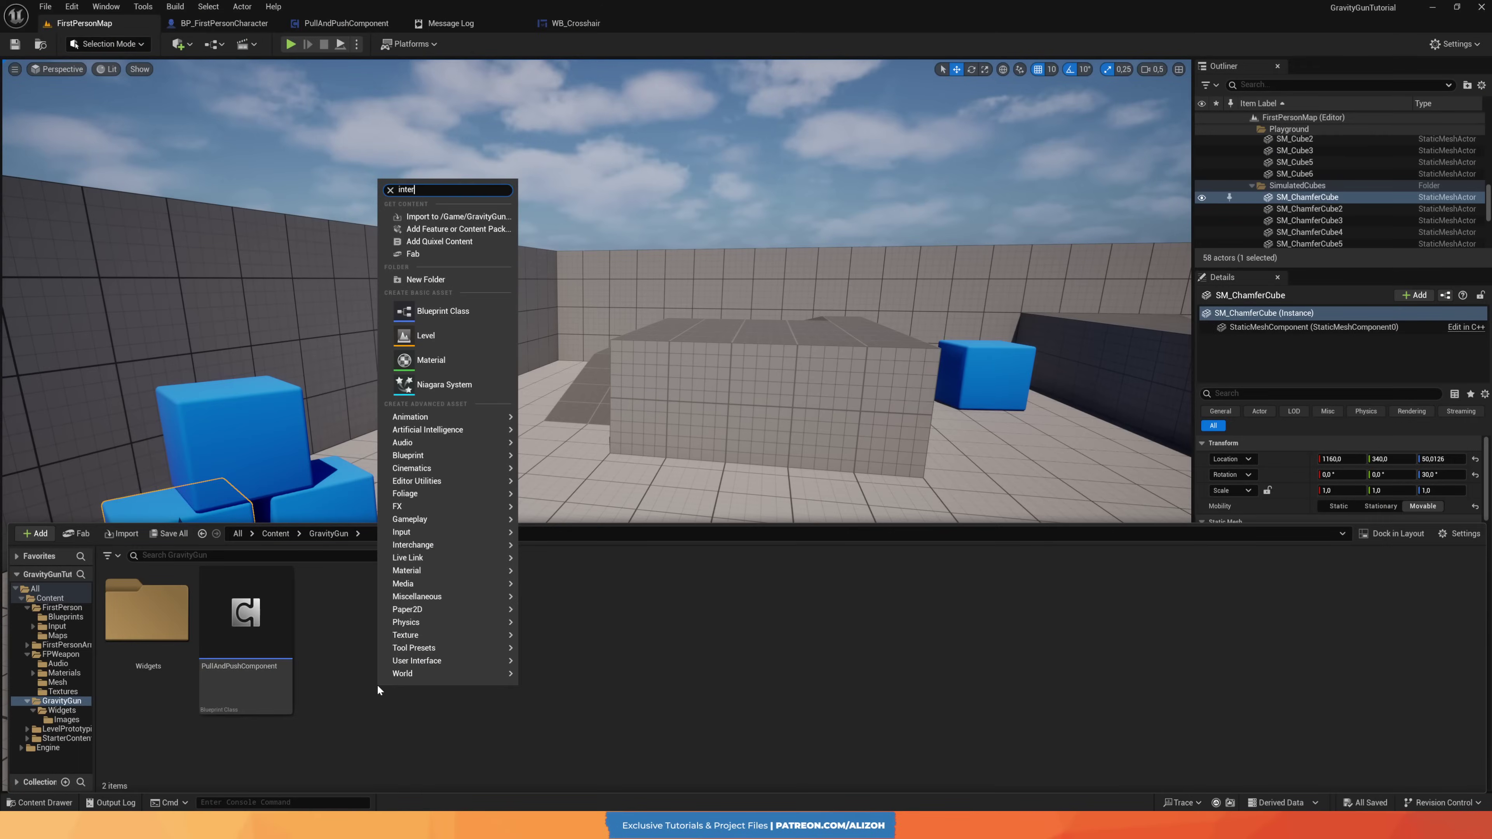
Create the BPI_Grabbable interface with OnPull, OnPush, OnRelease and OnHit object functions.
{"action": "left_click", "coordinate": [376, 685]}
{"action": "left_click", "coordinate": [423, 224]}
{"action": "type", "text": "BPI"}
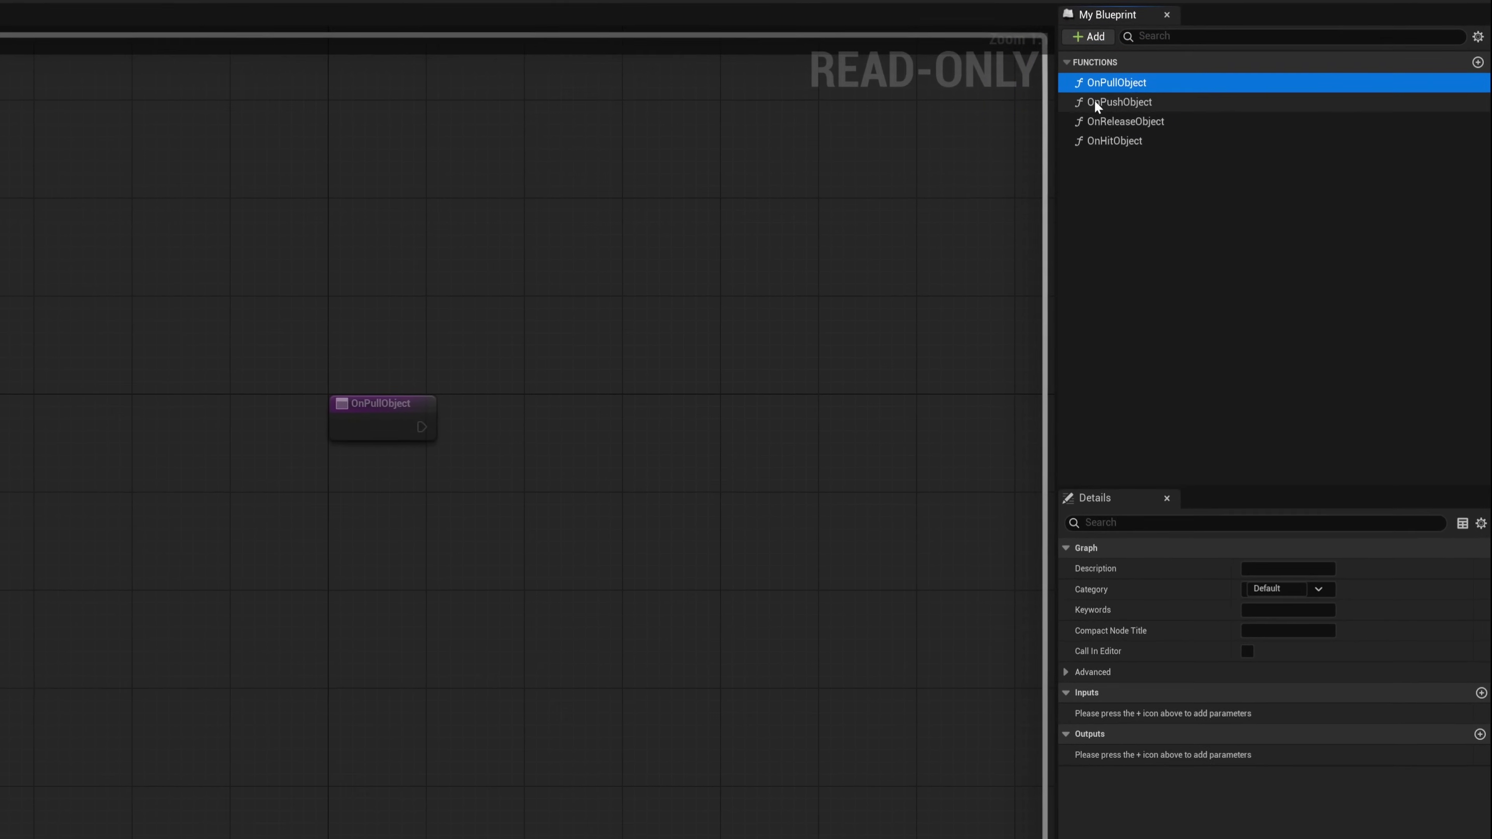
{"action": "left_click", "coordinate": [1096, 103]}
{"action": "left_click", "coordinate": [1135, 120]}
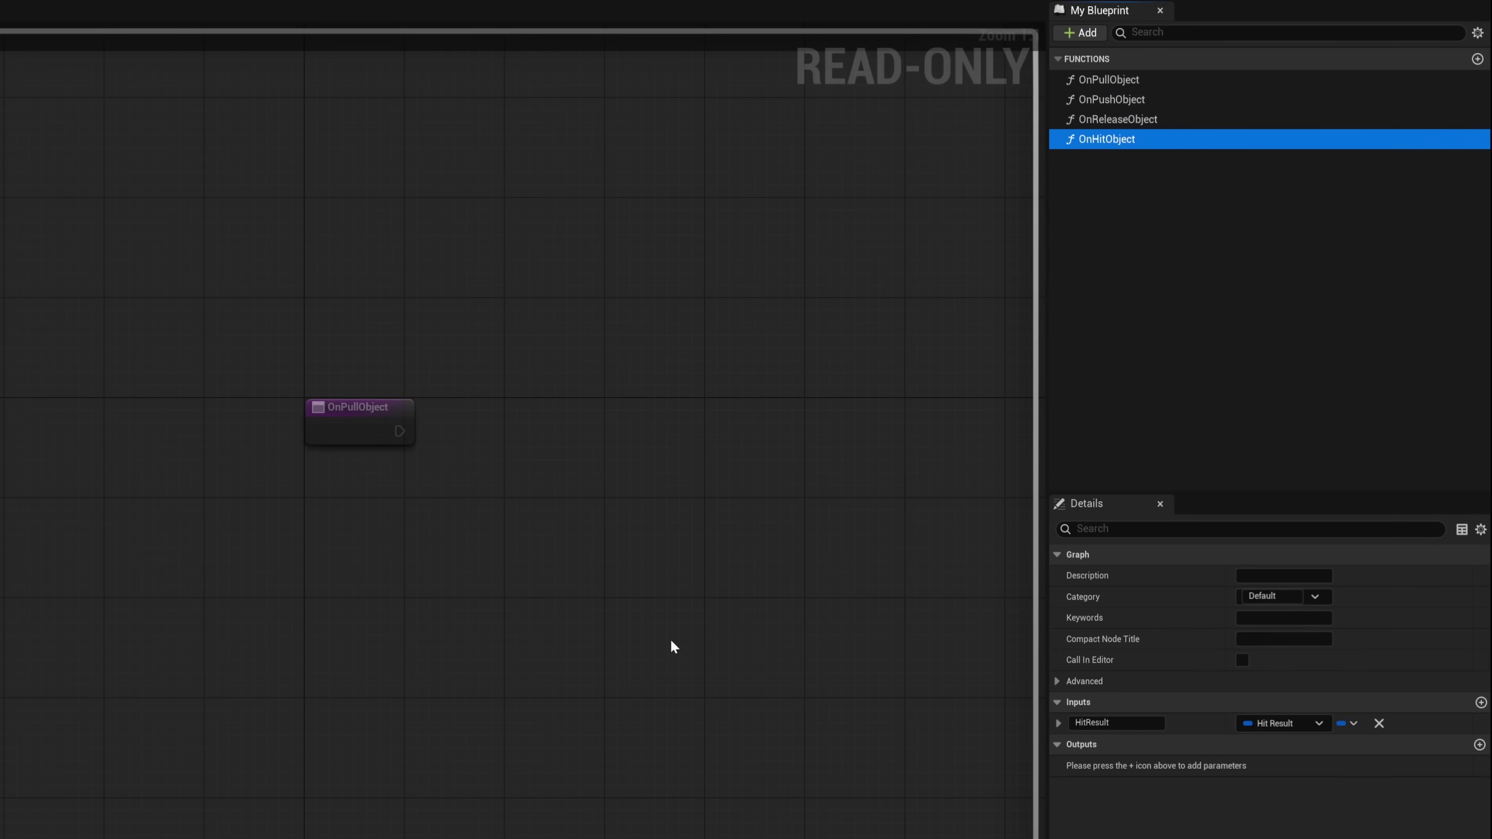
Create actor BP_Grabbable_Base with an SM_ChamferCube mesh, then review the PushObject and ReleaseGrabbedObject graphs.
{"action": "right_click", "coordinate": [268, 642]}
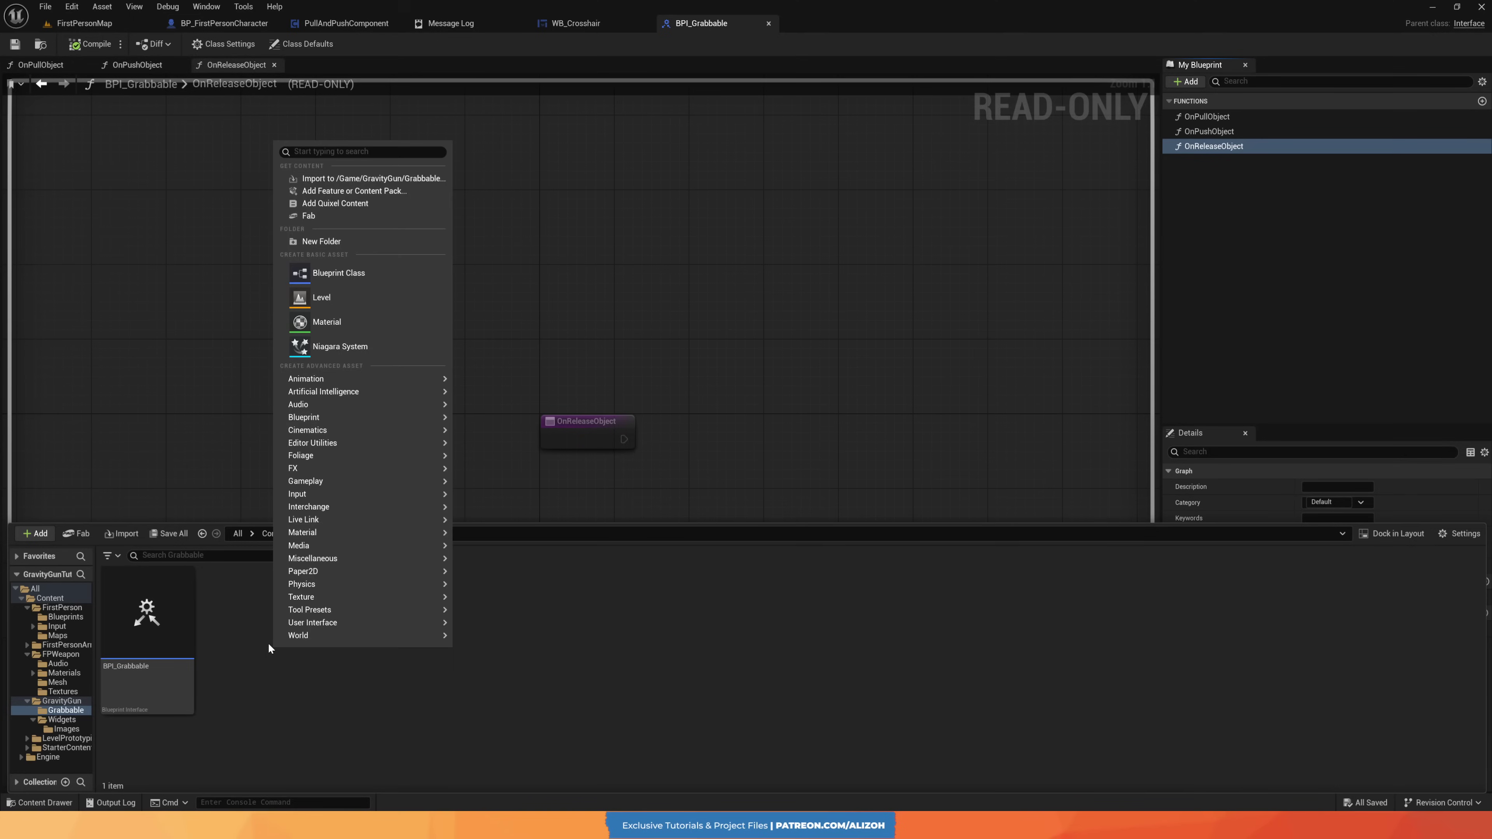
{"action": "left_click", "coordinate": [348, 274]}
{"action": "left_click", "coordinate": [594, 305]}
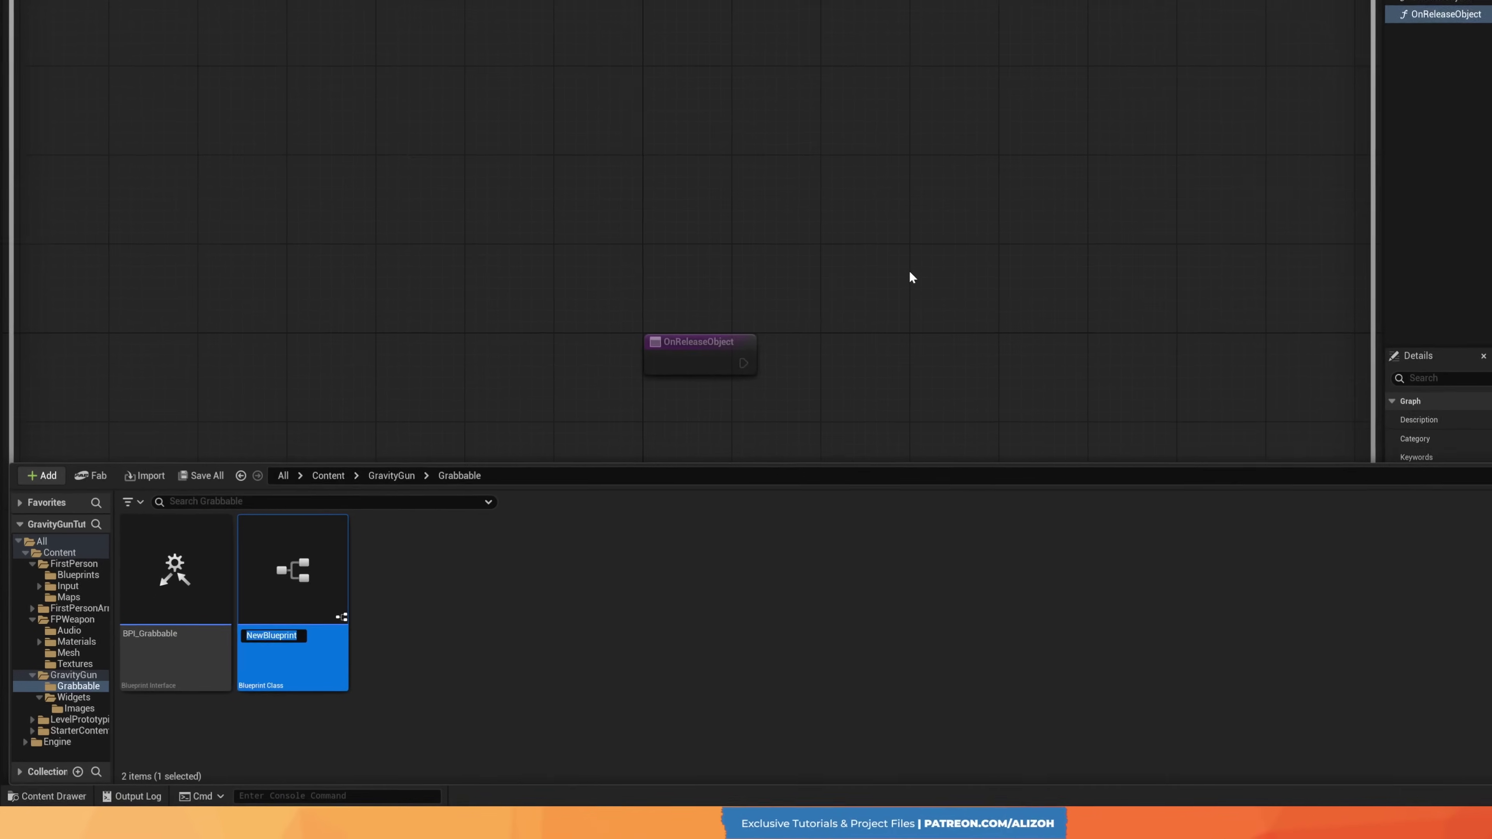
{"action": "type", "text": "BP_"}
{"action": "type", "text": "Grabbable_Base"}
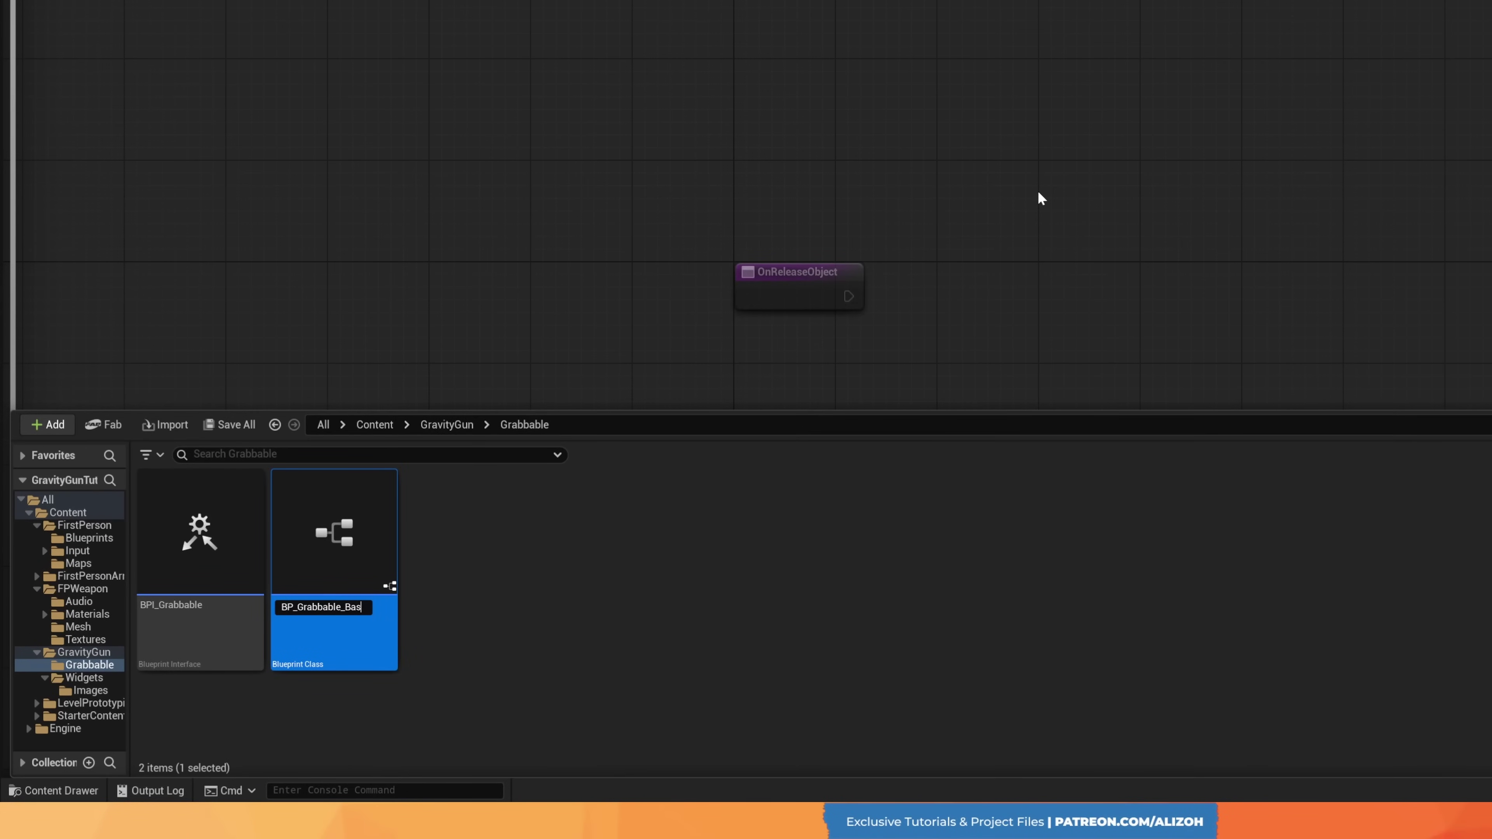
{"action": "key", "text": "Return"}
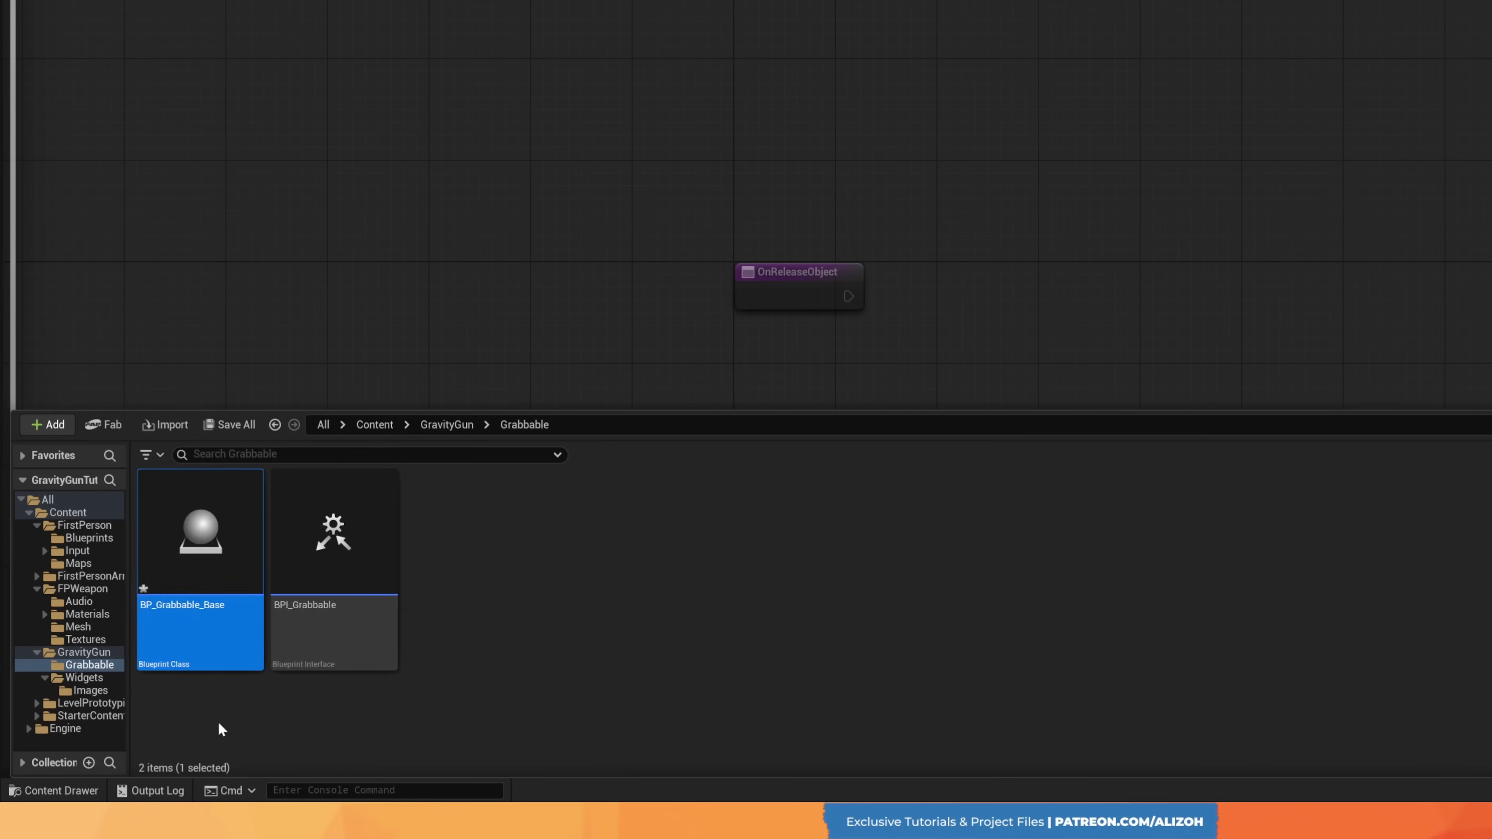
{"action": "type", "text": "cha"}
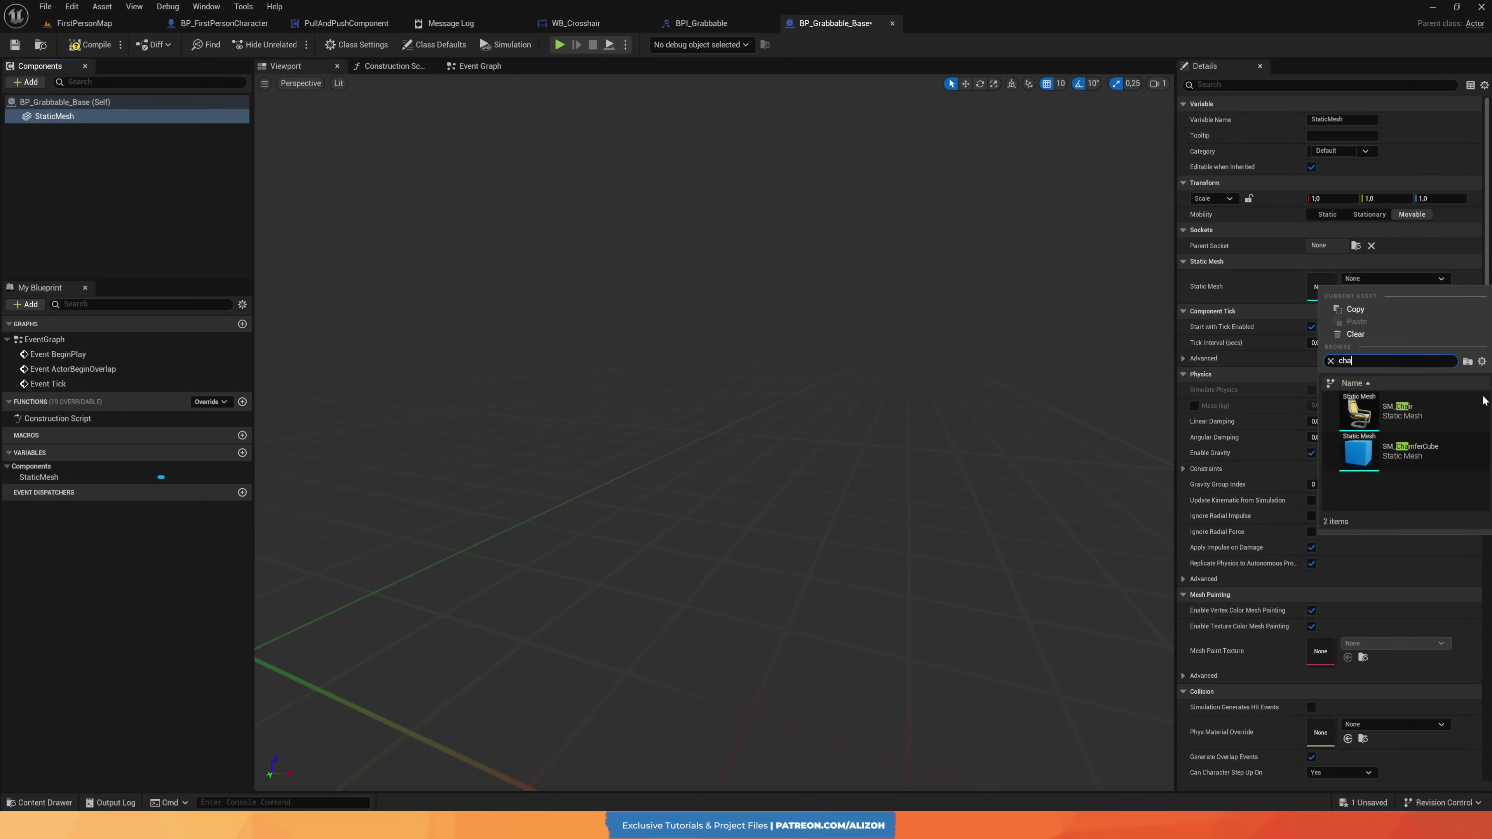
{"action": "left_click", "coordinate": [1401, 453]}
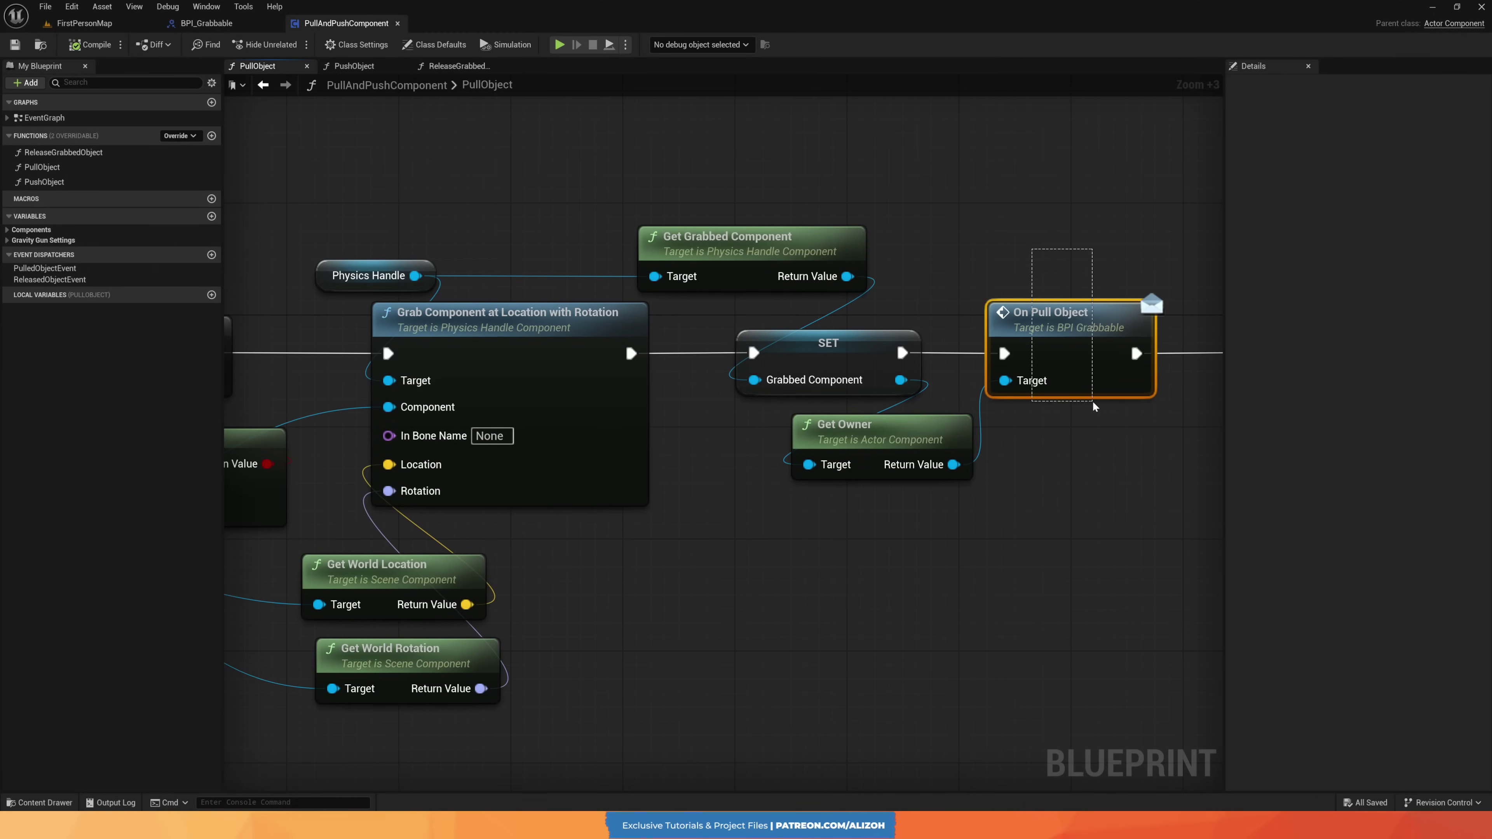
{"action": "left_click", "coordinate": [355, 65]}
{"action": "left_click", "coordinate": [458, 66]}
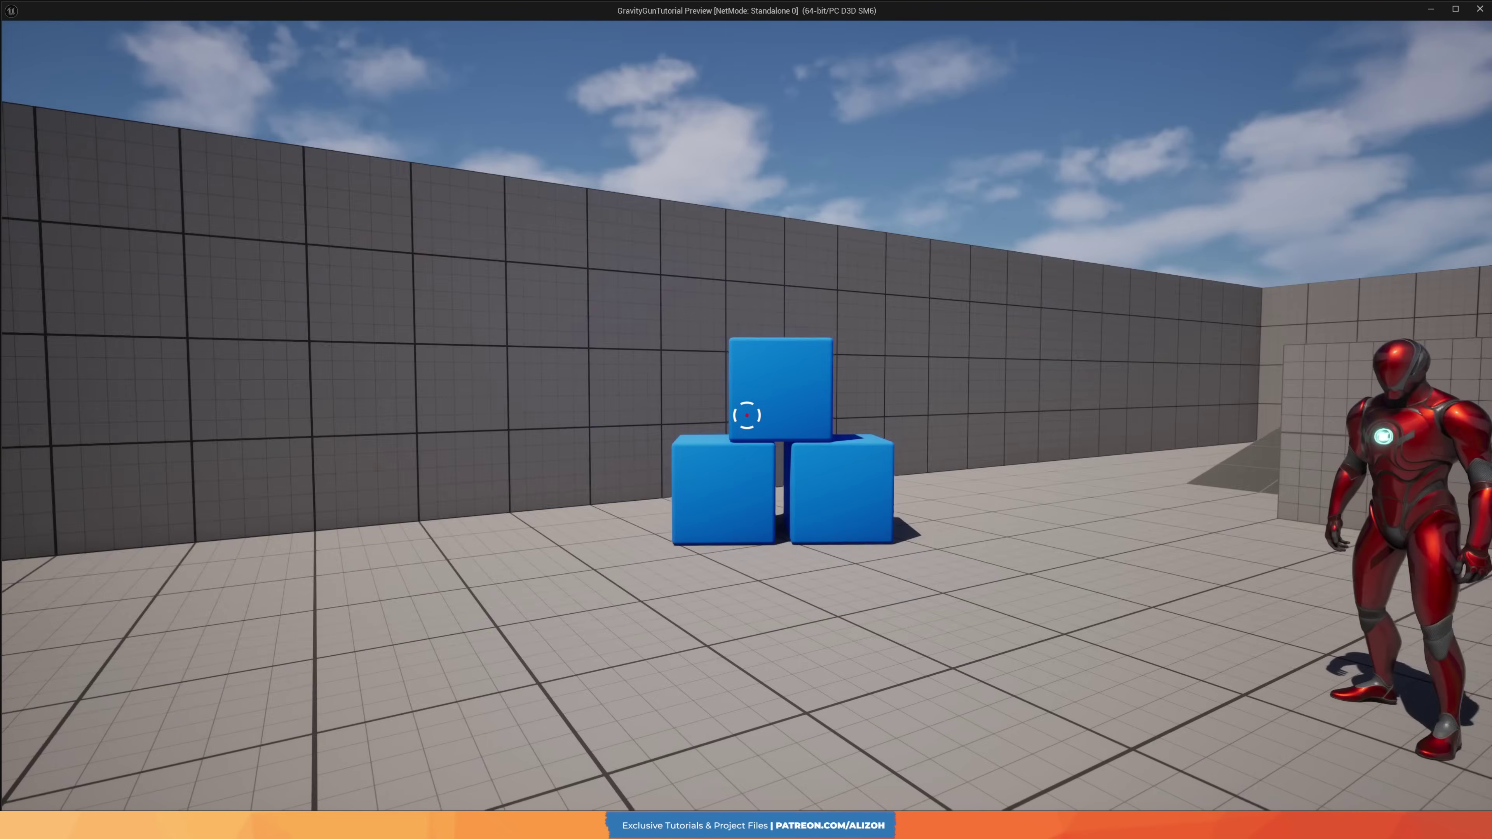
Set BP_Enemy mesh Element 0 to MI_Manny_01_RED and Element 1 to MI_Manny_02_RED.
{"action": "right_click", "coordinate": [747, 416]}
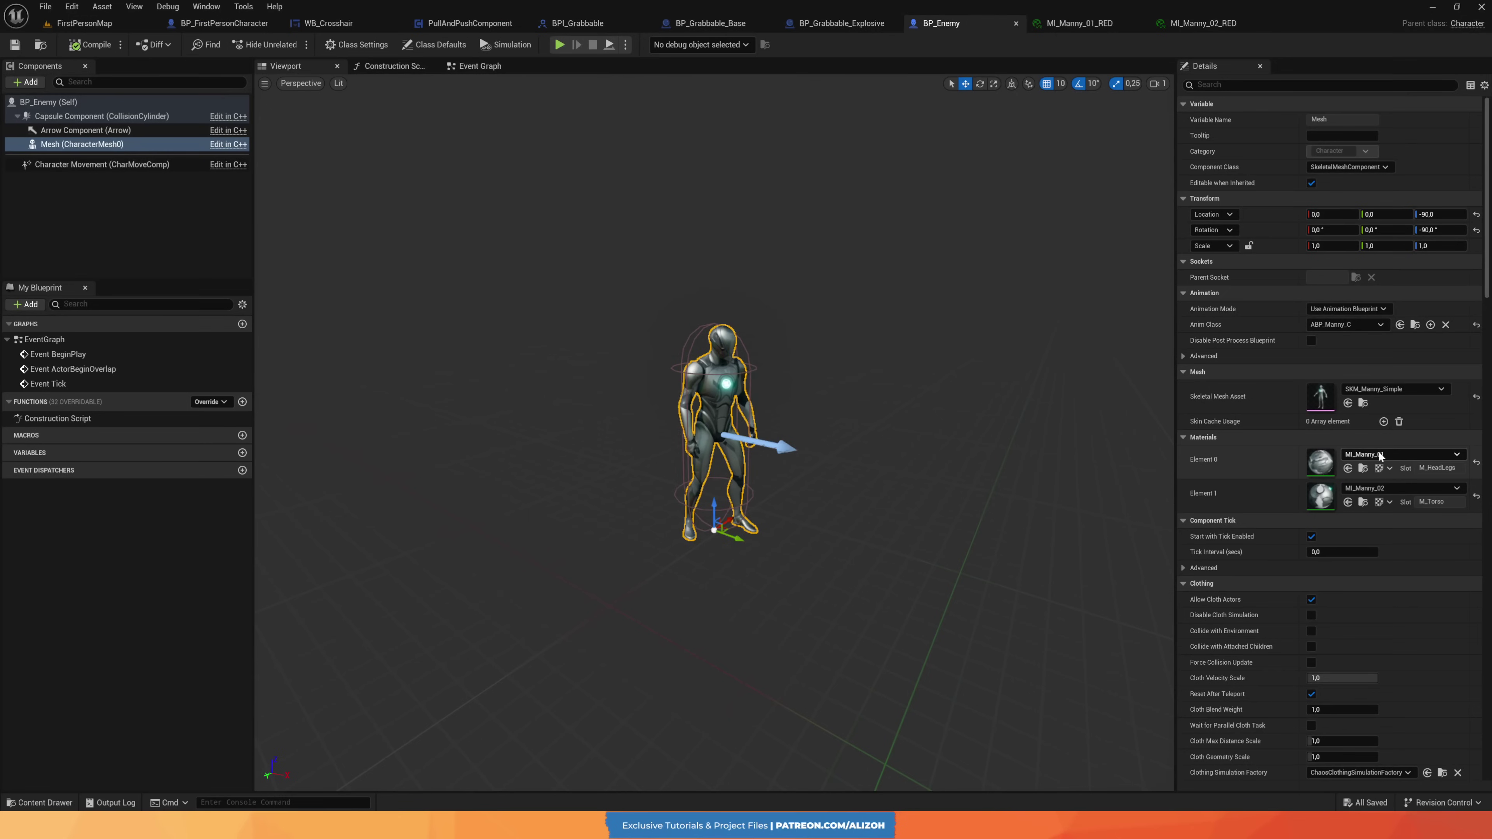
{"action": "left_click", "coordinate": [1401, 454]}
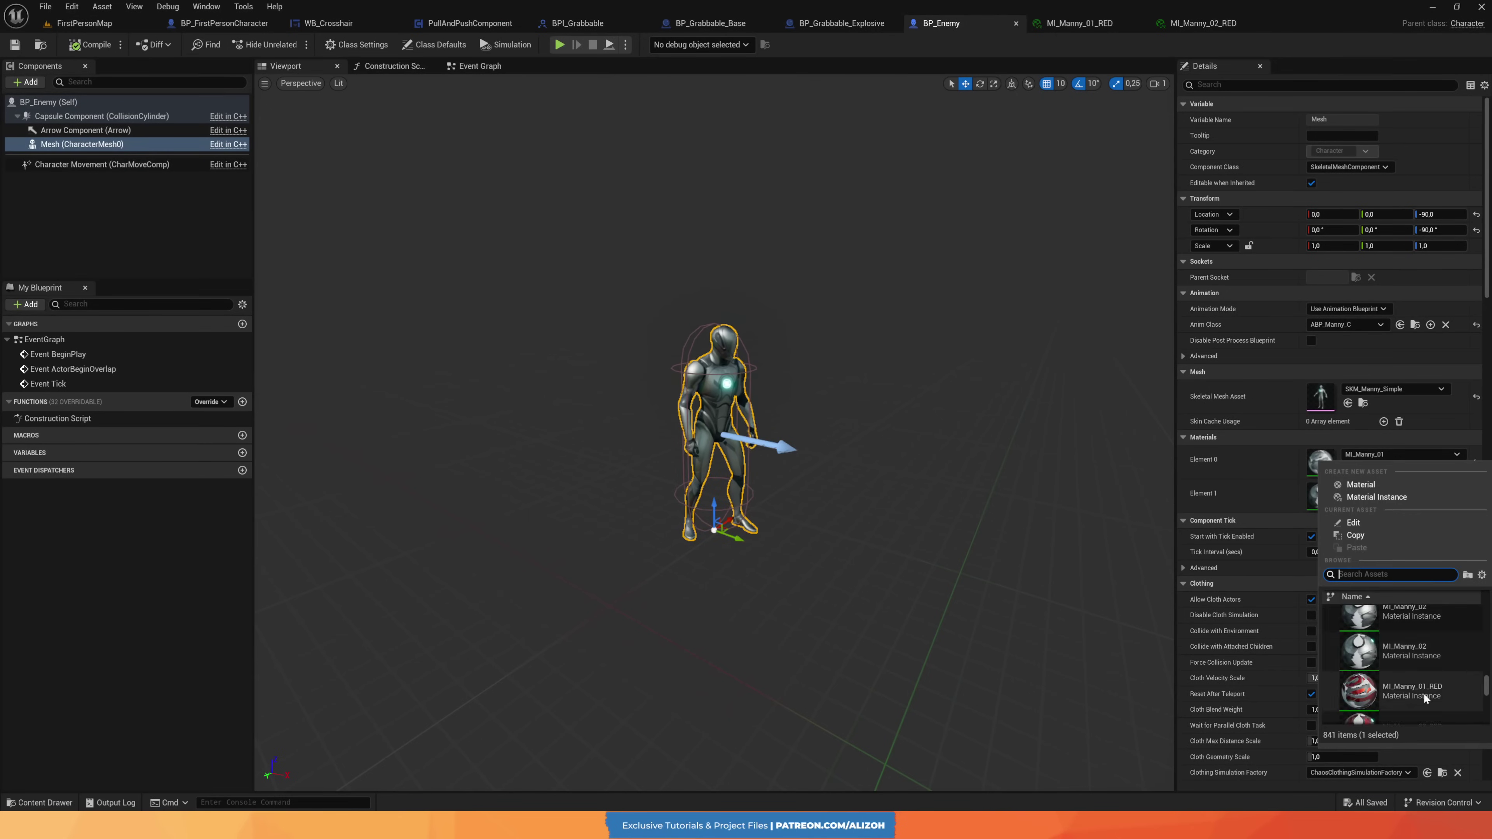
{"action": "left_click", "coordinate": [1425, 697]}
{"action": "left_click", "coordinate": [1402, 487]}
{"action": "left_click", "coordinate": [1410, 723]}
{"action": "scroll", "coordinate": [850, 490], "scroll_direction": "up", "scroll_amount": 5}
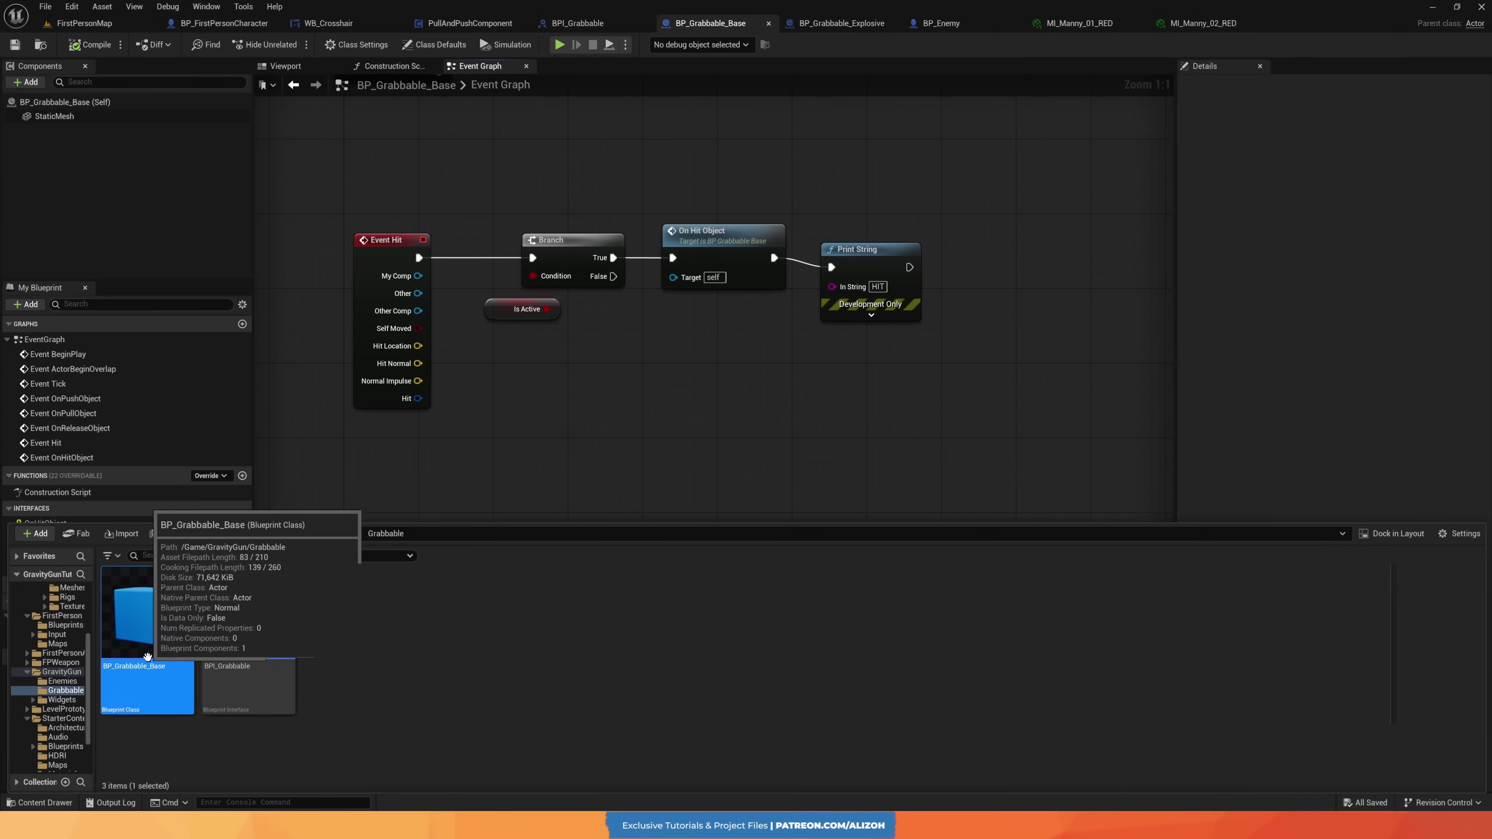
Create a child blueprint of BP_Grabbable_Base named BP_Grabbable_Blunt.
{"action": "right_click", "coordinate": [149, 658]}
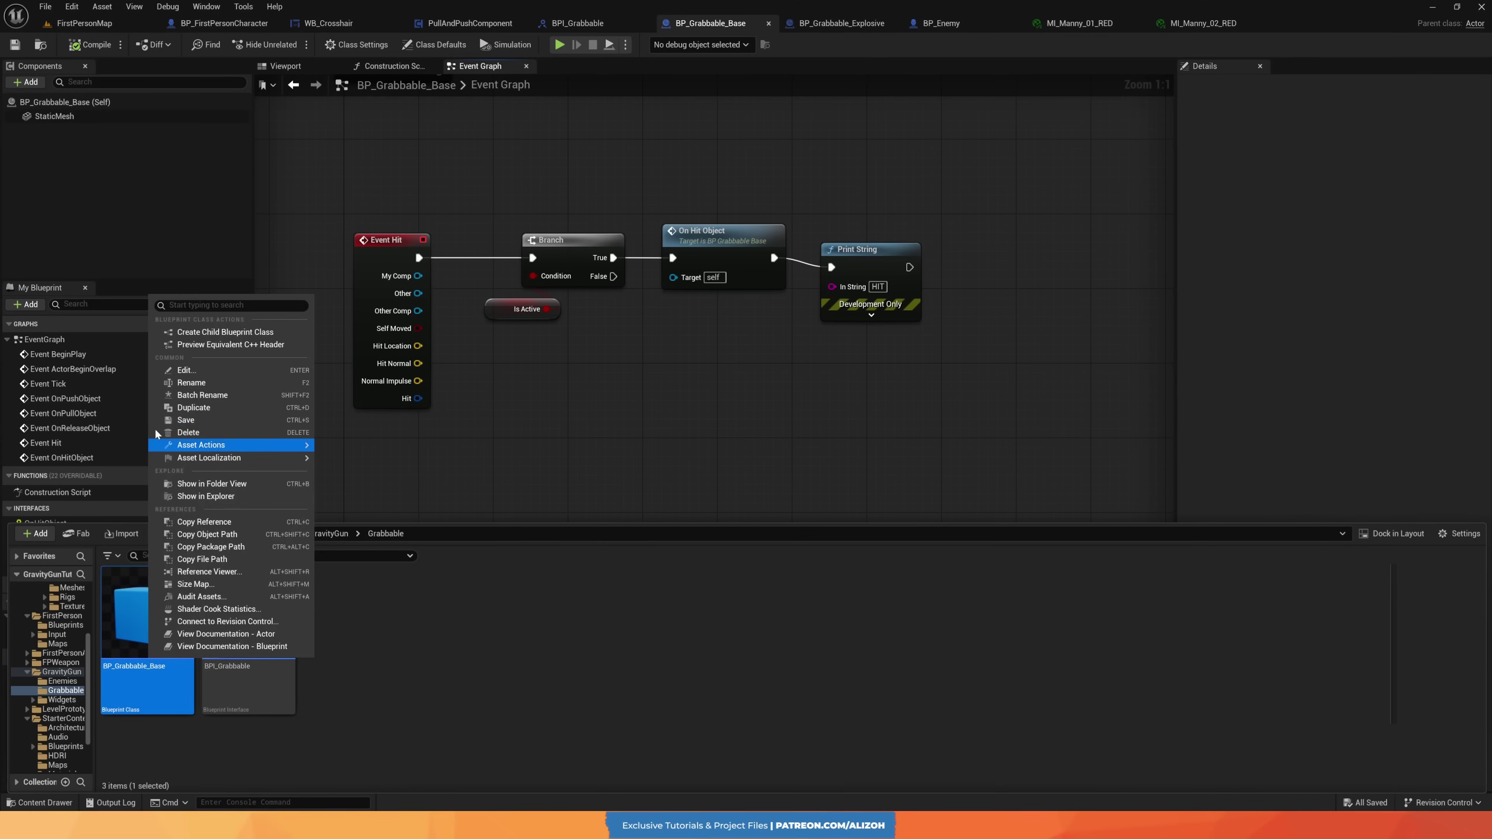
{"action": "left_click", "coordinate": [225, 333]}
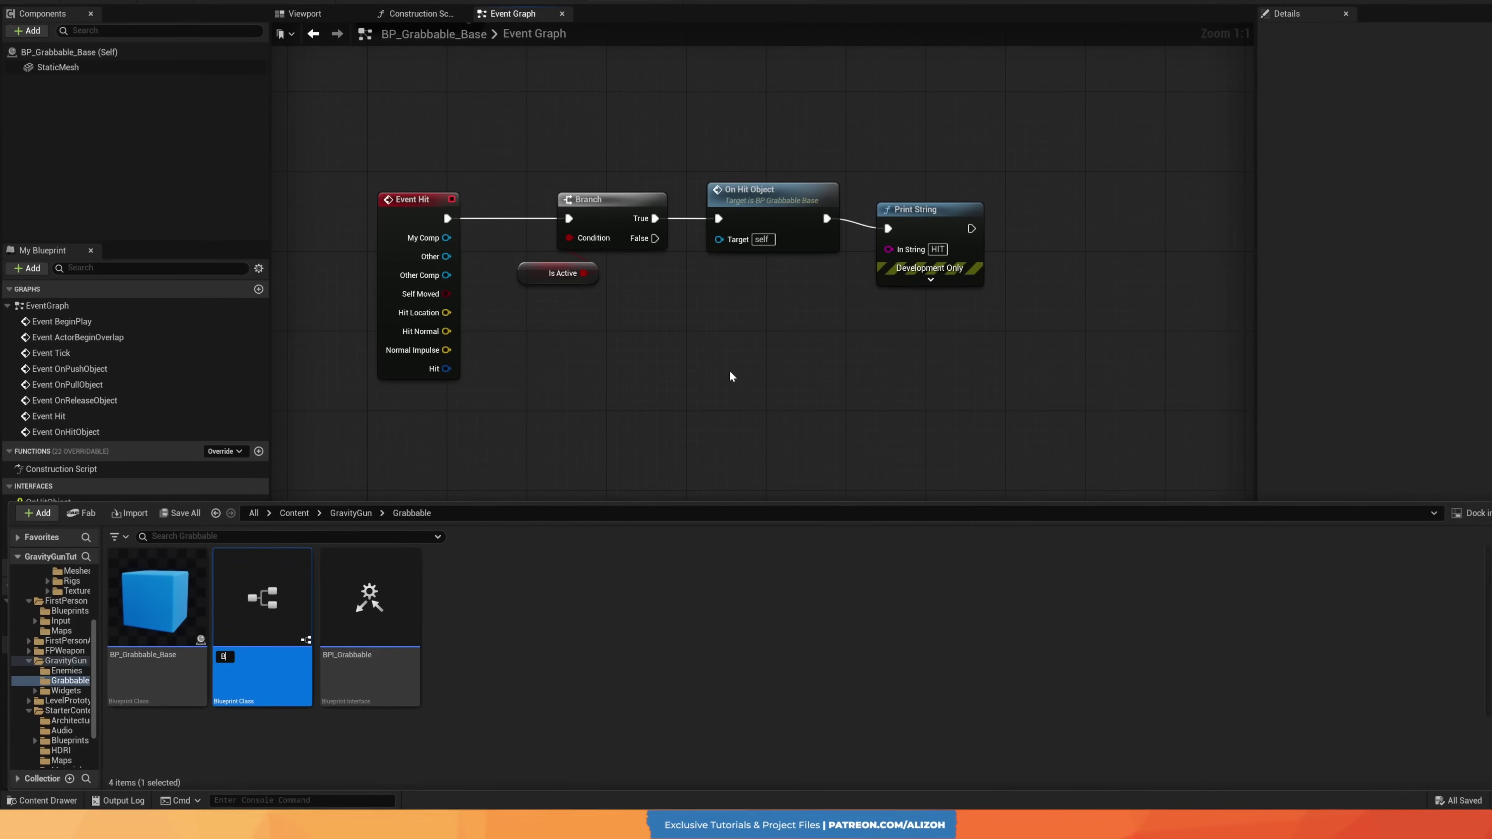
{"action": "type", "text": "BP_Grabbable_Bl"}
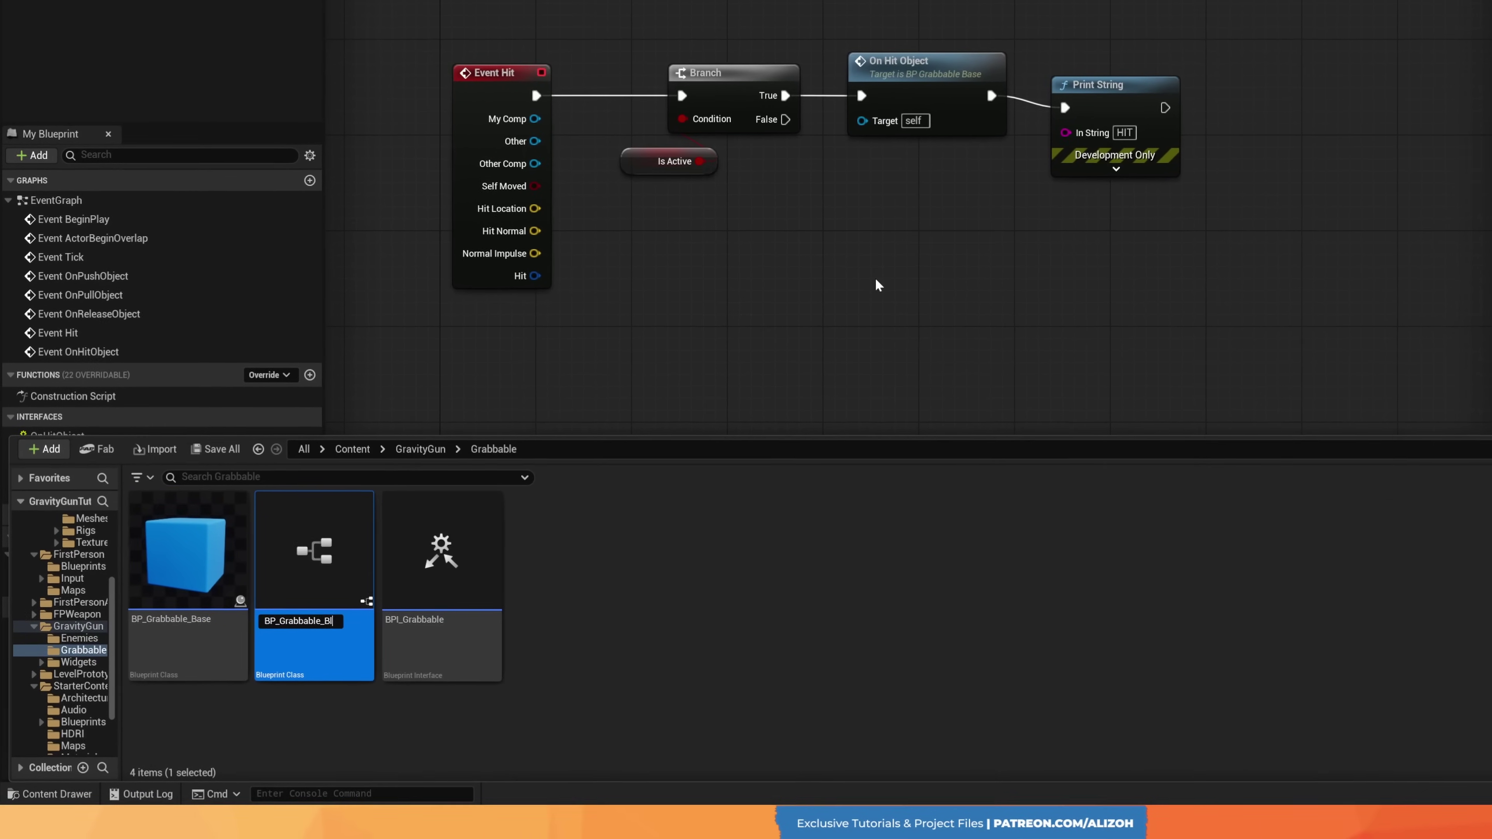
{"action": "type", "text": "unt"}
{"action": "key", "text": "Return"}
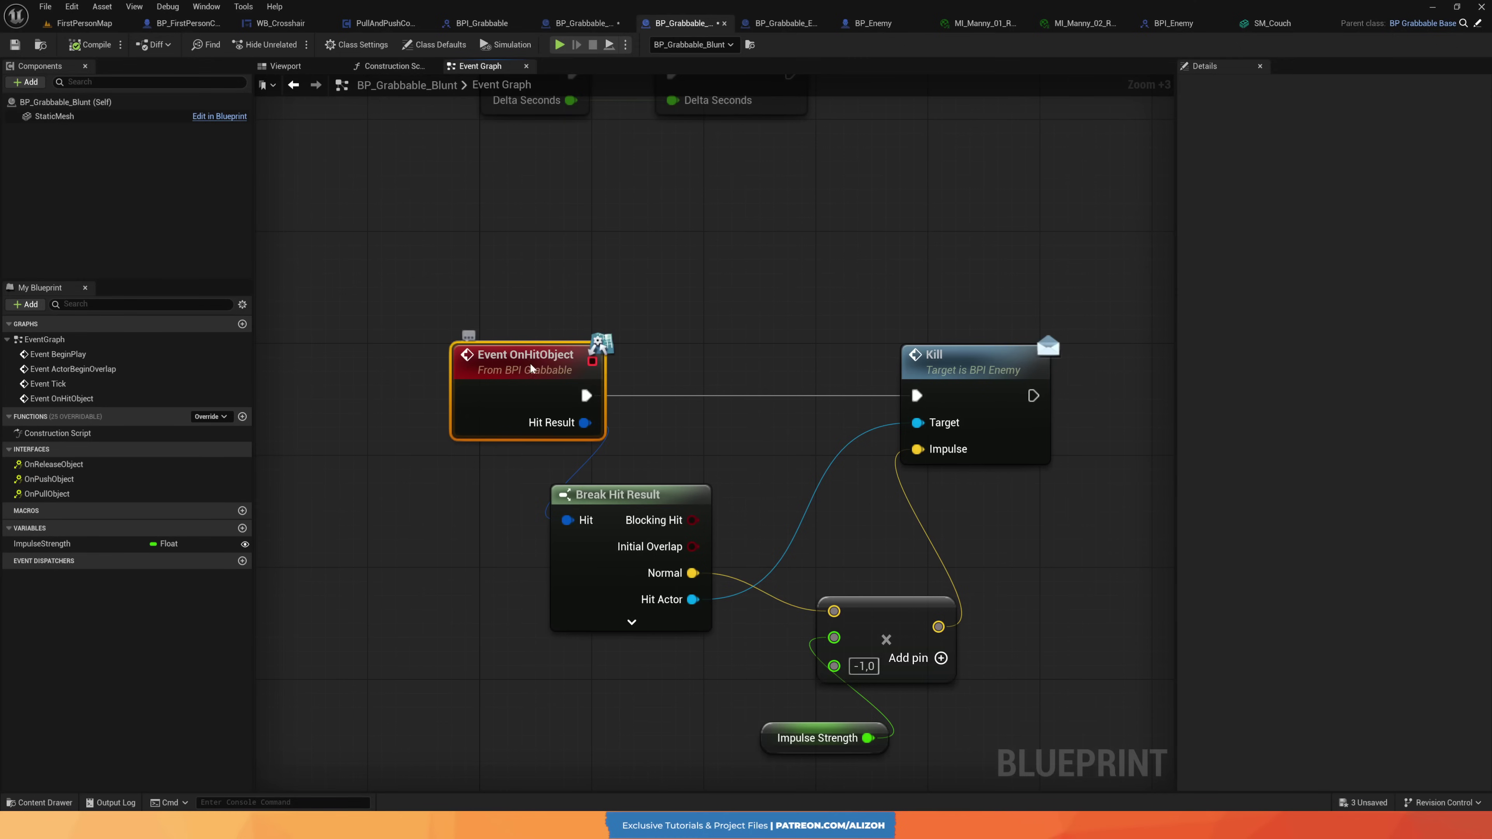
Add a parent OnHitObject call to Event OnHitObject and wire it into Kill.
{"action": "right_click", "coordinate": [531, 363]}
{"action": "left_click", "coordinate": [599, 476]}
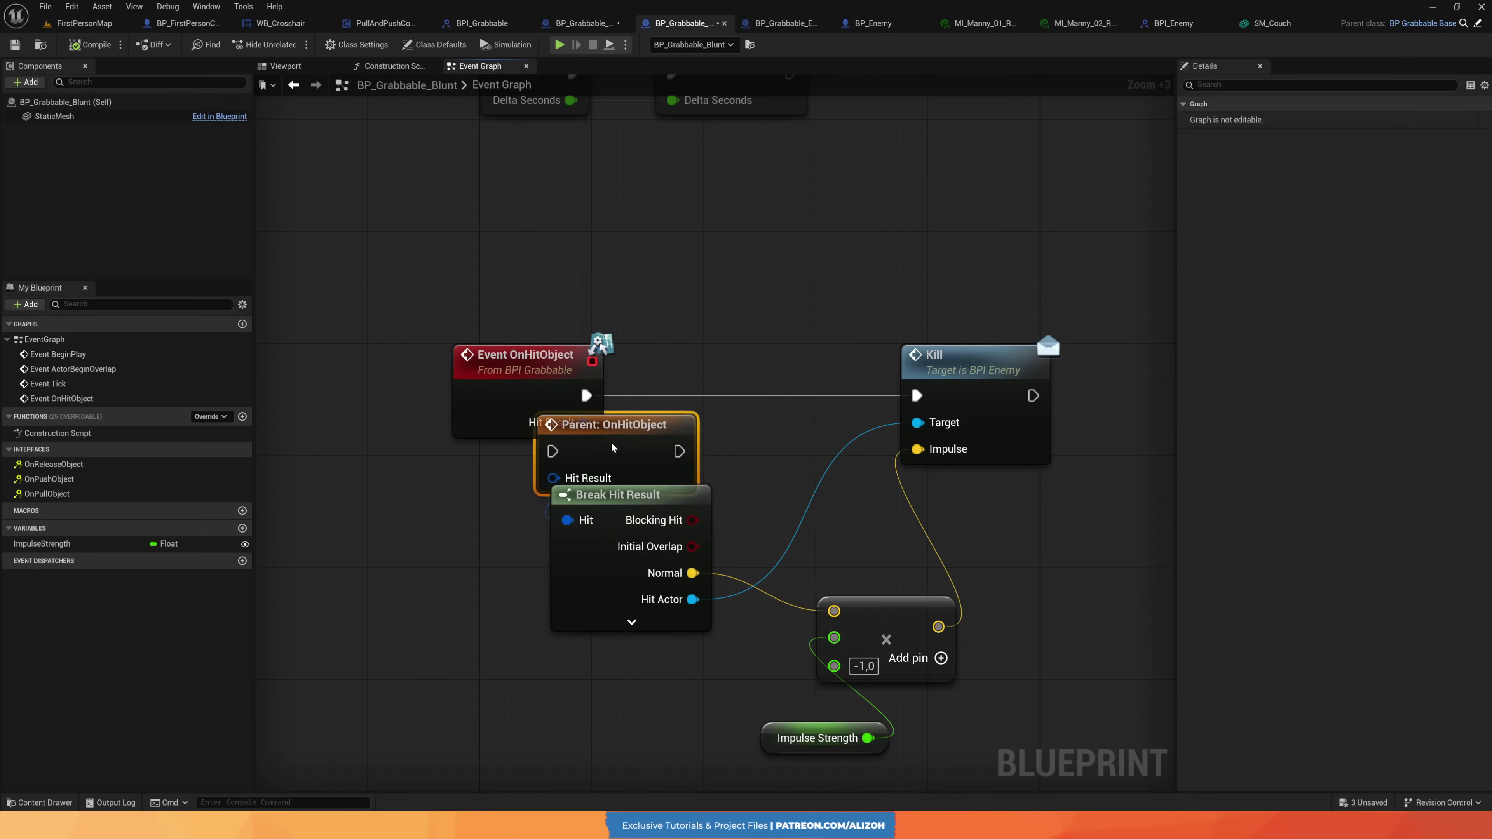
{"action": "left_click_drag", "start_coordinate": [612, 448], "coordinate": [694, 381]}
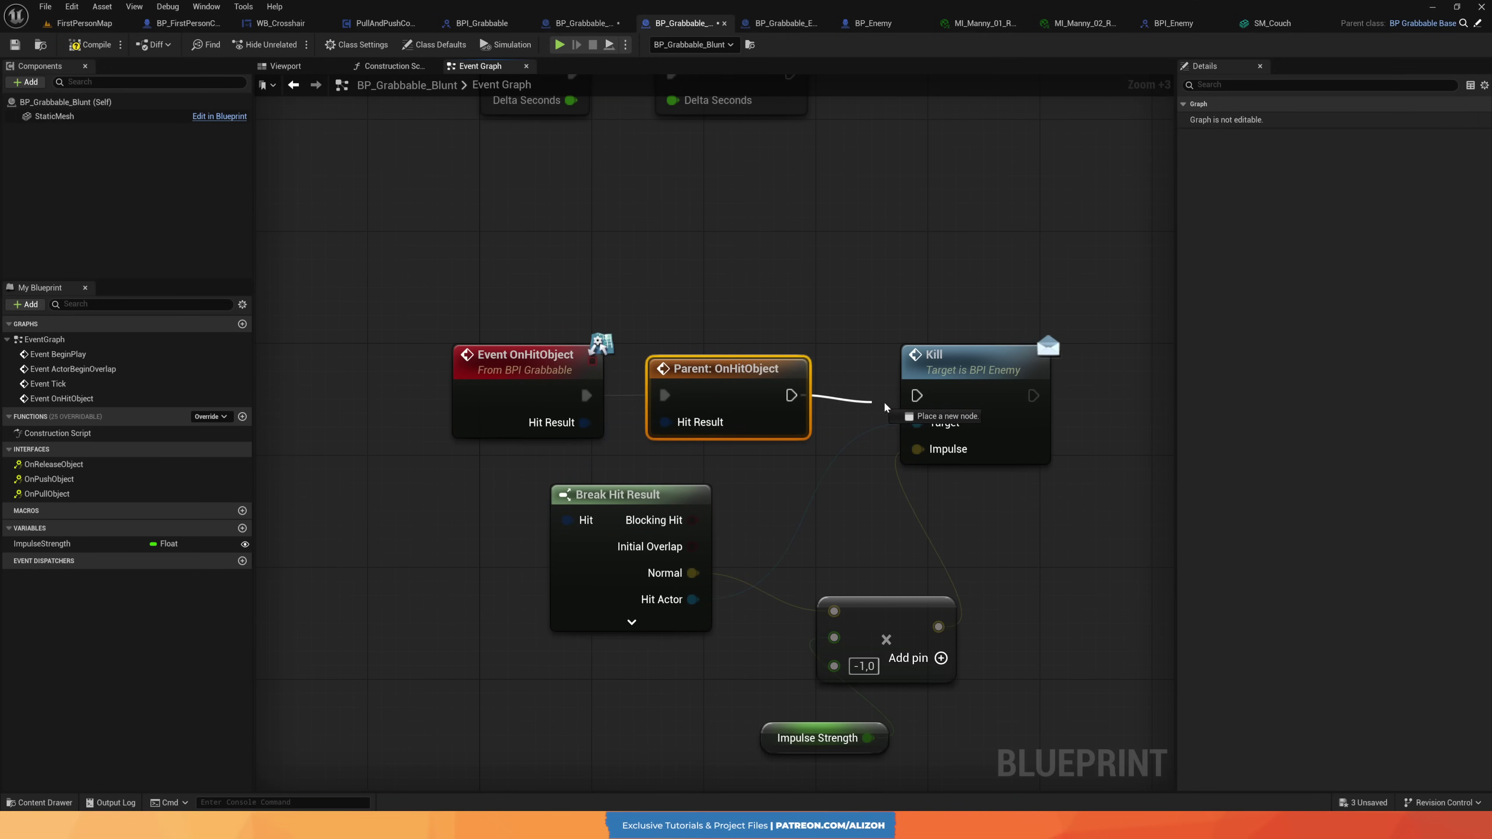
{"action": "left_click_drag", "start_coordinate": [918, 398], "coordinate": [917, 396]}
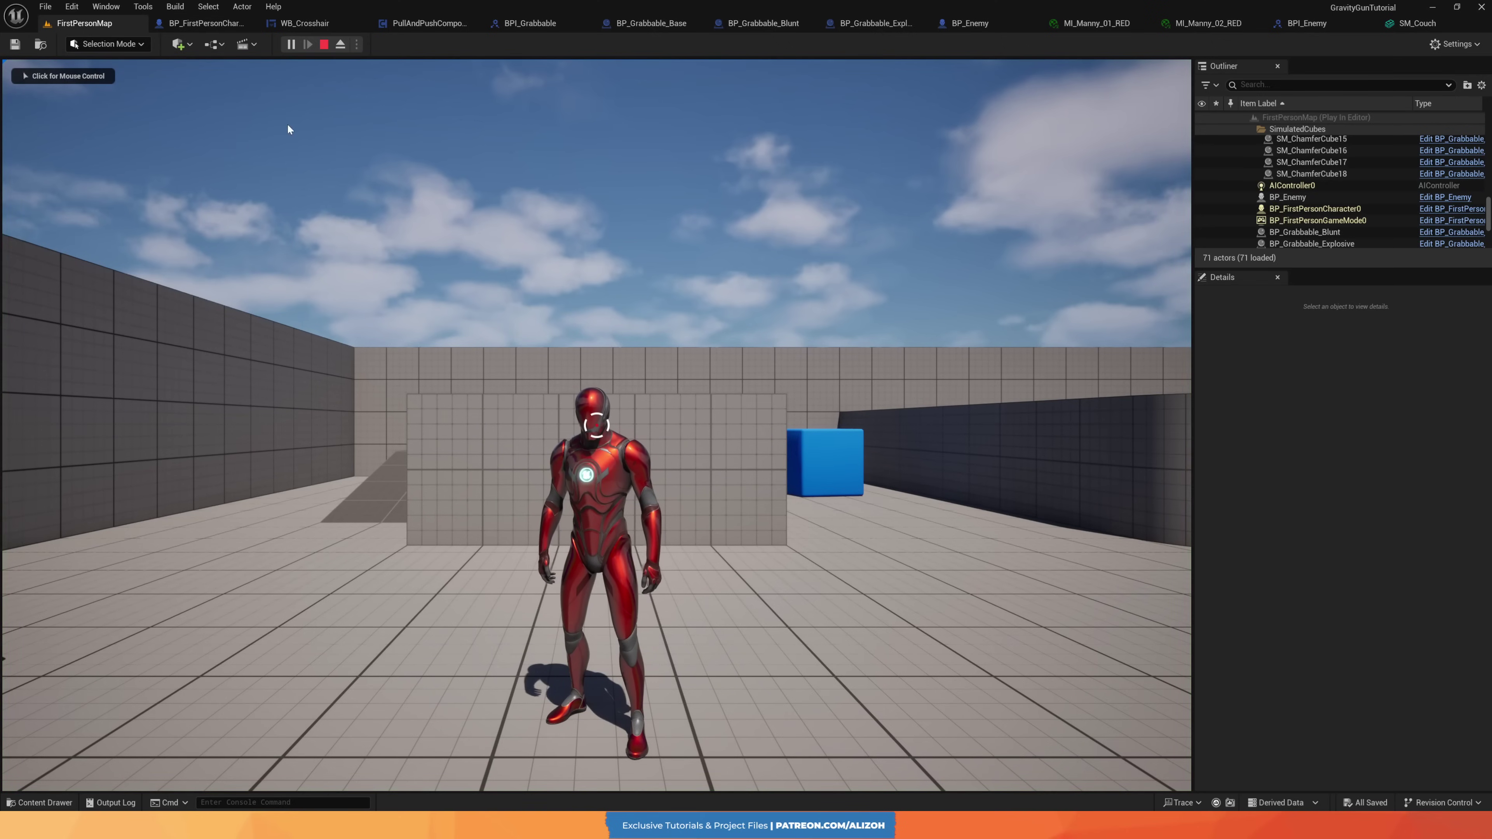
Pull the couch and launch it, then a cube, at the enemy.
{"action": "left_click", "coordinate": [288, 130]}
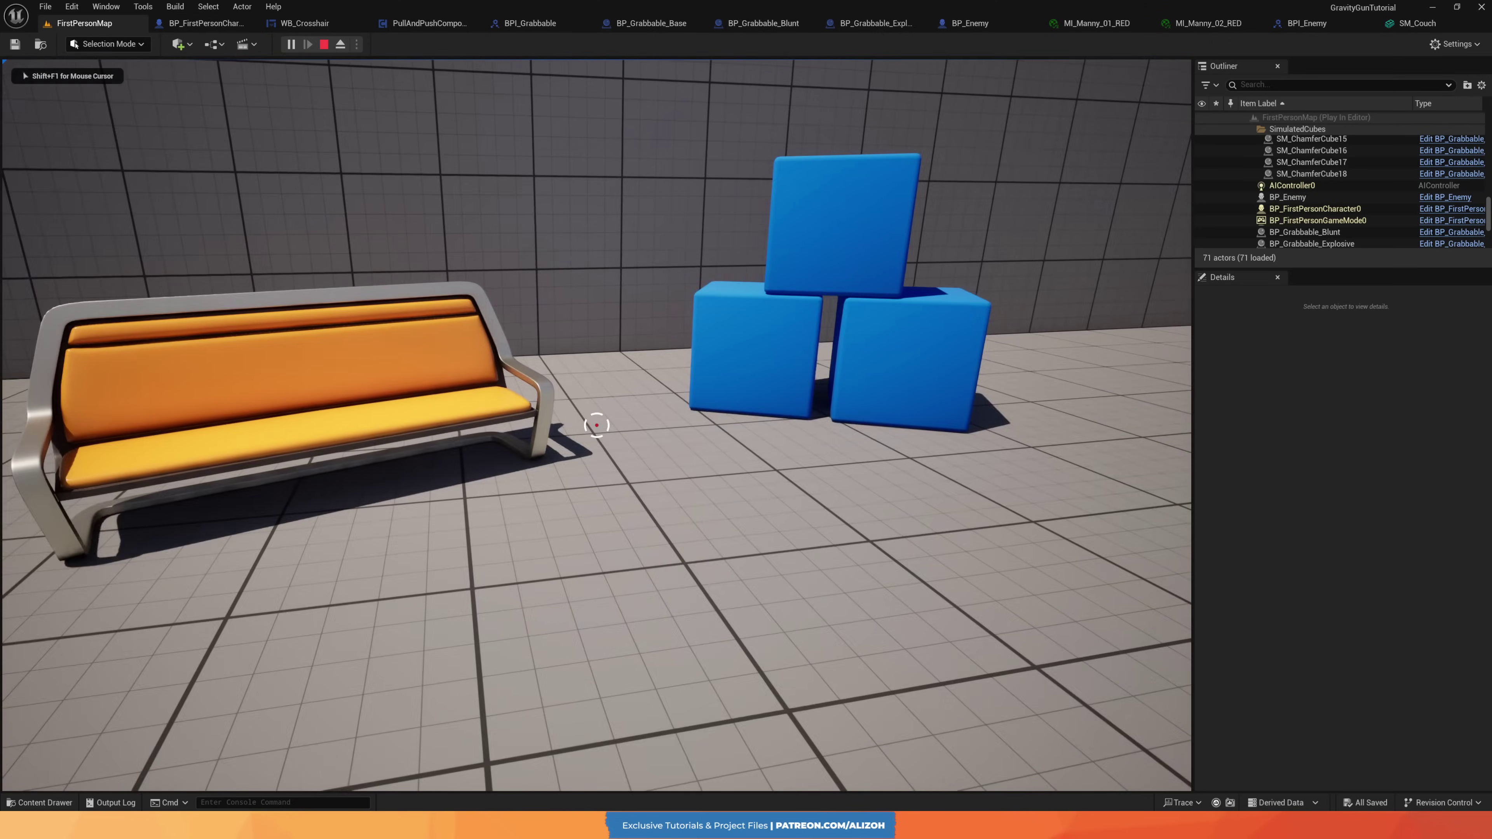
{"action": "left_click", "coordinate": [596, 425]}
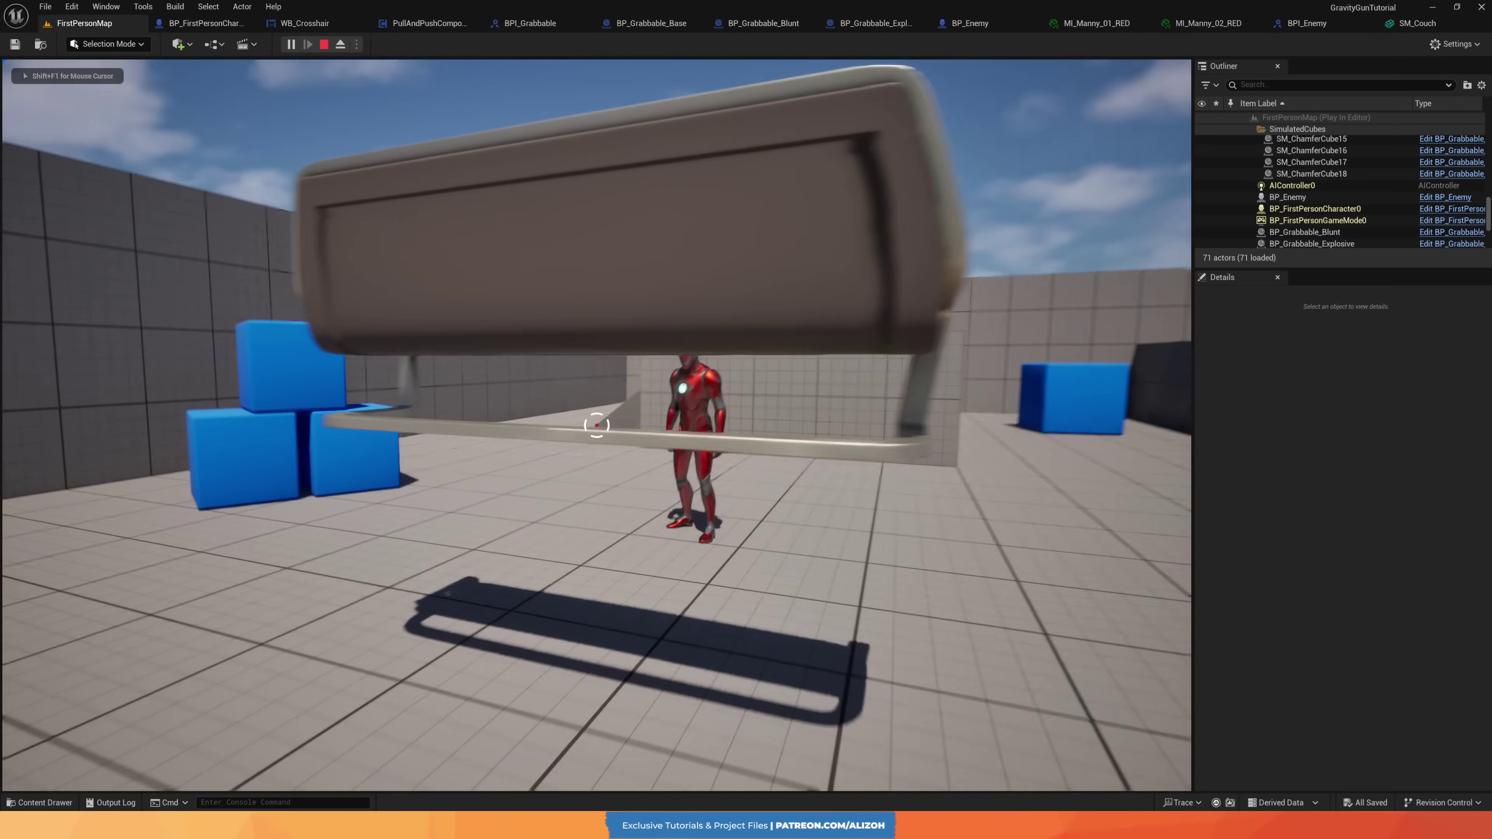
{"action": "left_click", "coordinate": [596, 425]}
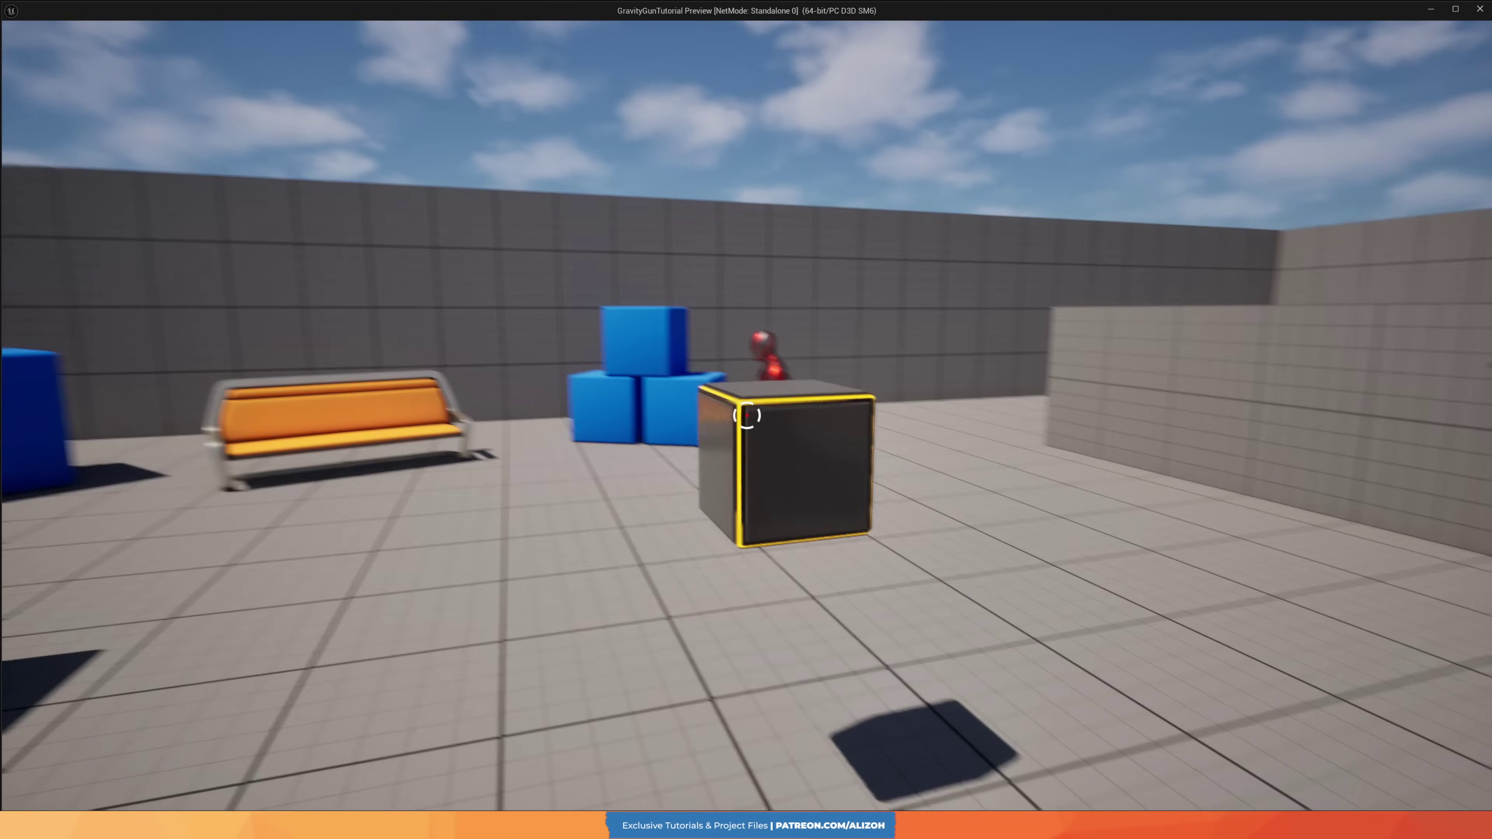
{"action": "left_click", "coordinate": [747, 416]}
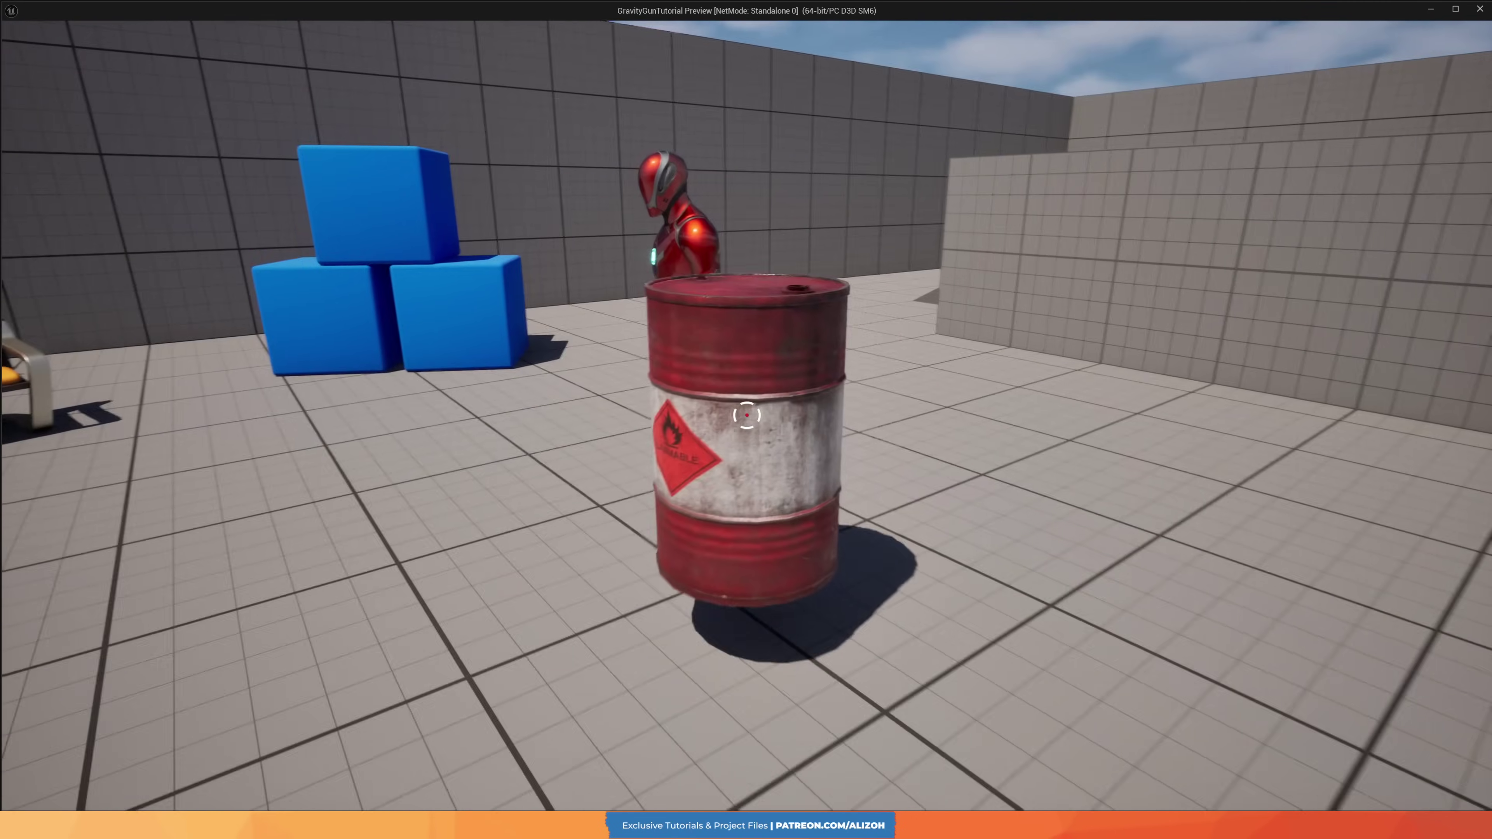
Grab and launch several explosive barrels at the blue cubes and ramp to detonate them.
{"action": "left_click", "coordinate": [747, 415]}
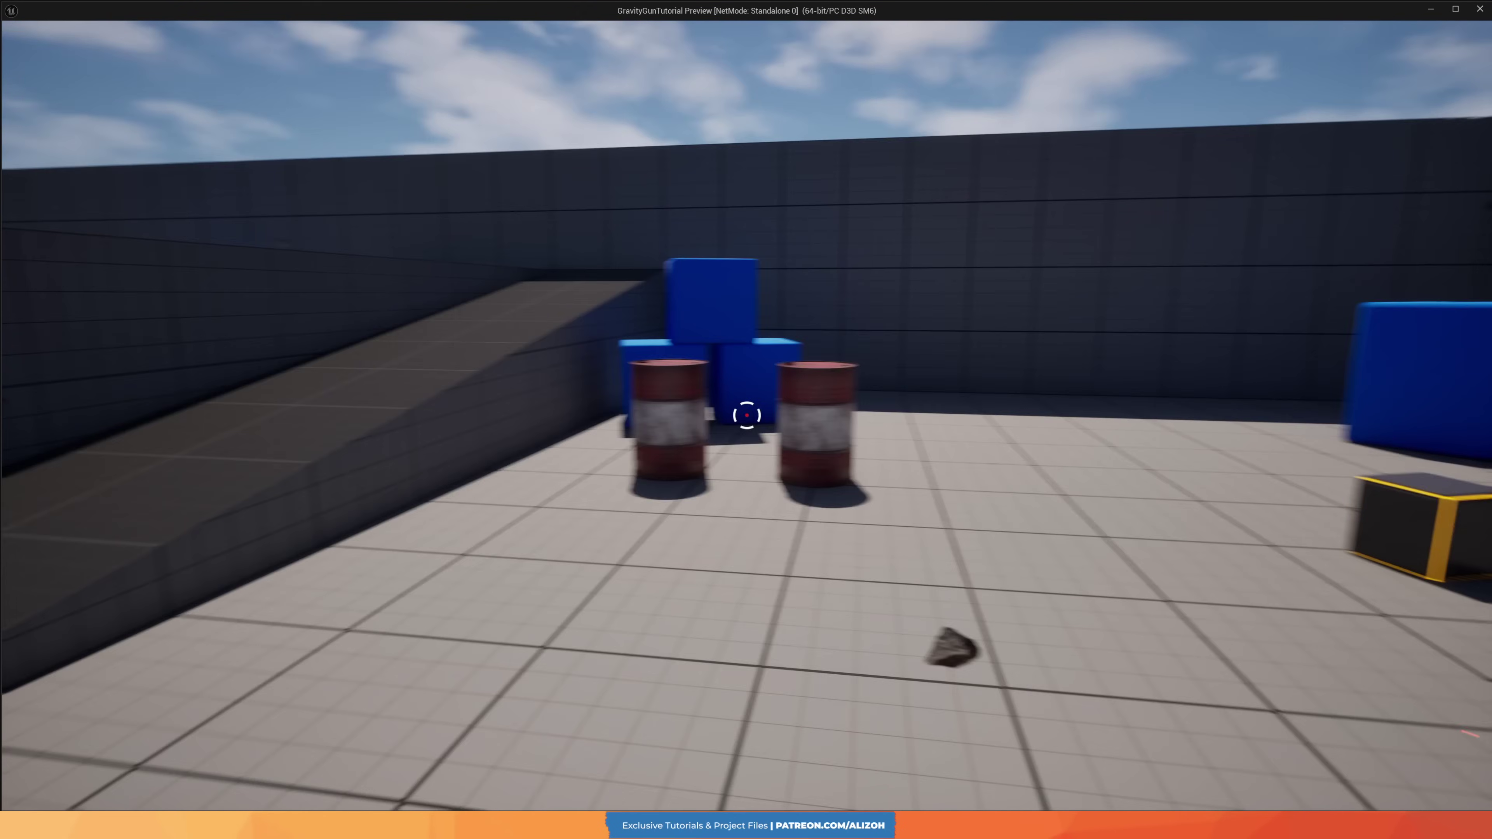
{"action": "left_click", "coordinate": [747, 415]}
{"action": "left_click", "coordinate": [747, 415]}
{"action": "left_click", "coordinate": [746, 415]}
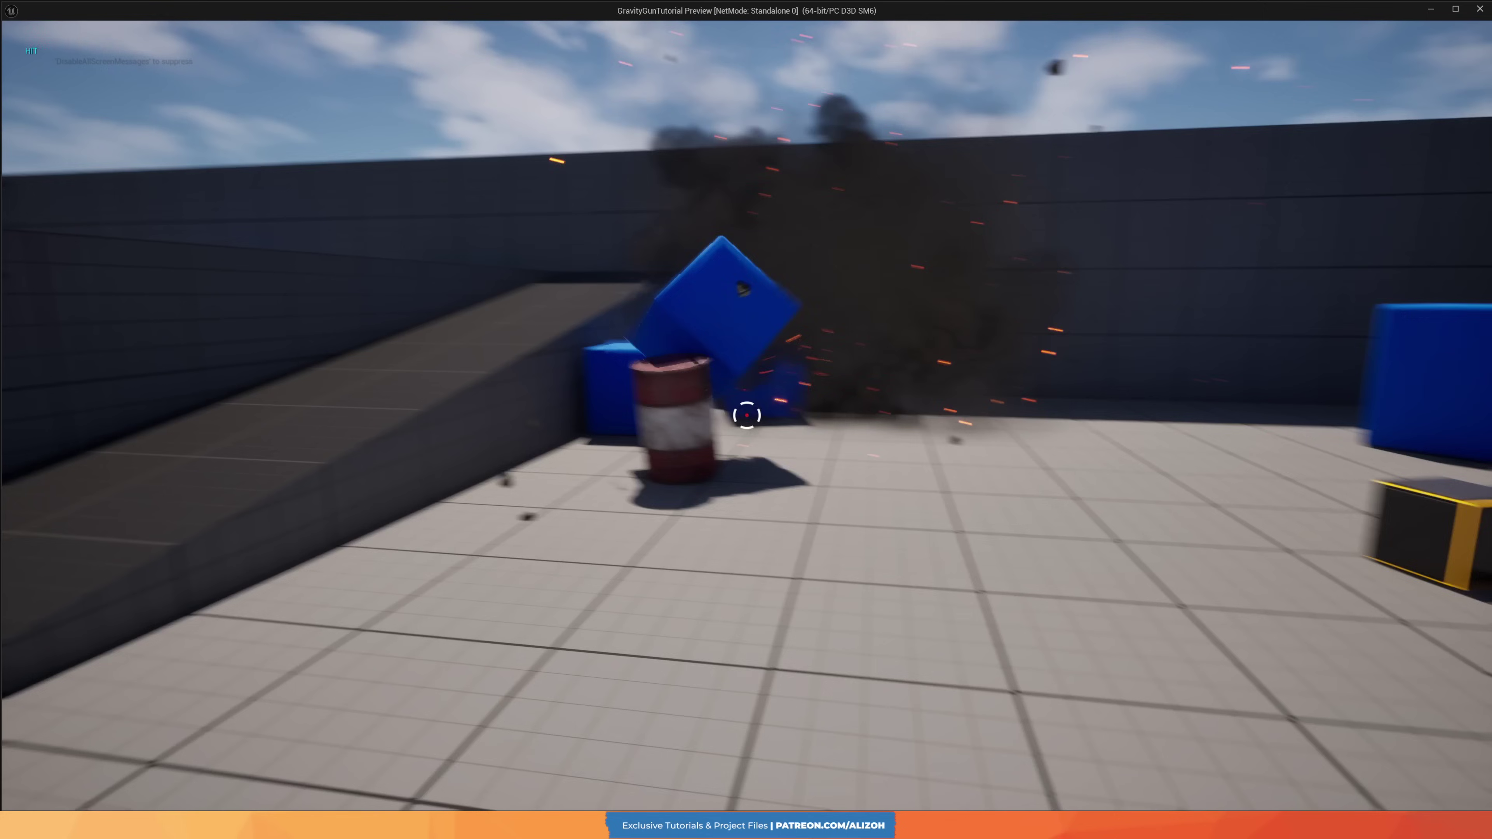
{"action": "left_click", "coordinate": [746, 416]}
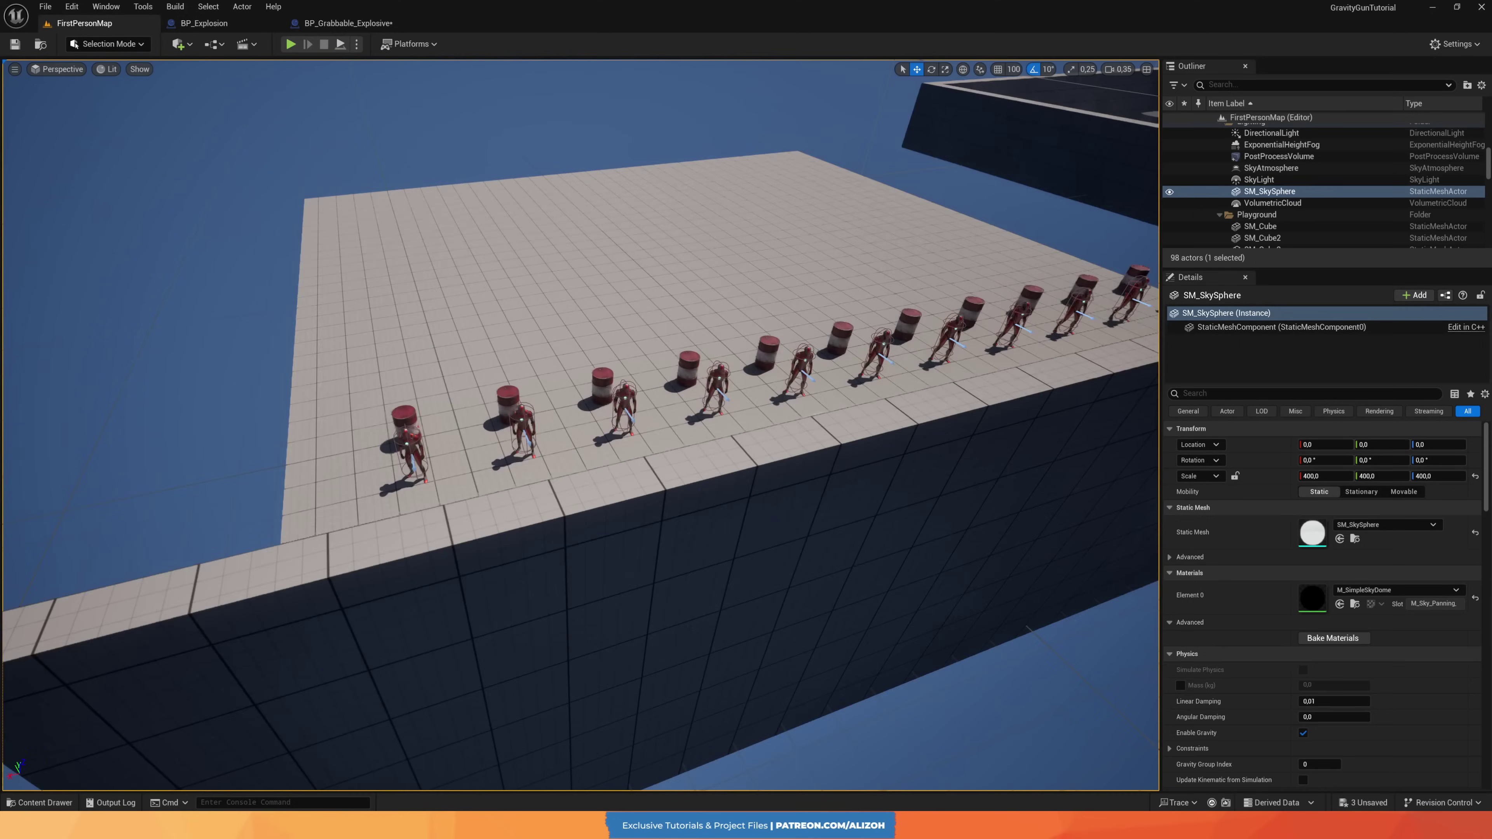
Start a play session, then bring BP_Explosion's Explode, Kill and Cast nodes into view.
{"action": "right_click_drag", "start_coordinate": [382, 529], "coordinate": [381, 528]}
{"action": "left_click", "coordinate": [348, 45]}
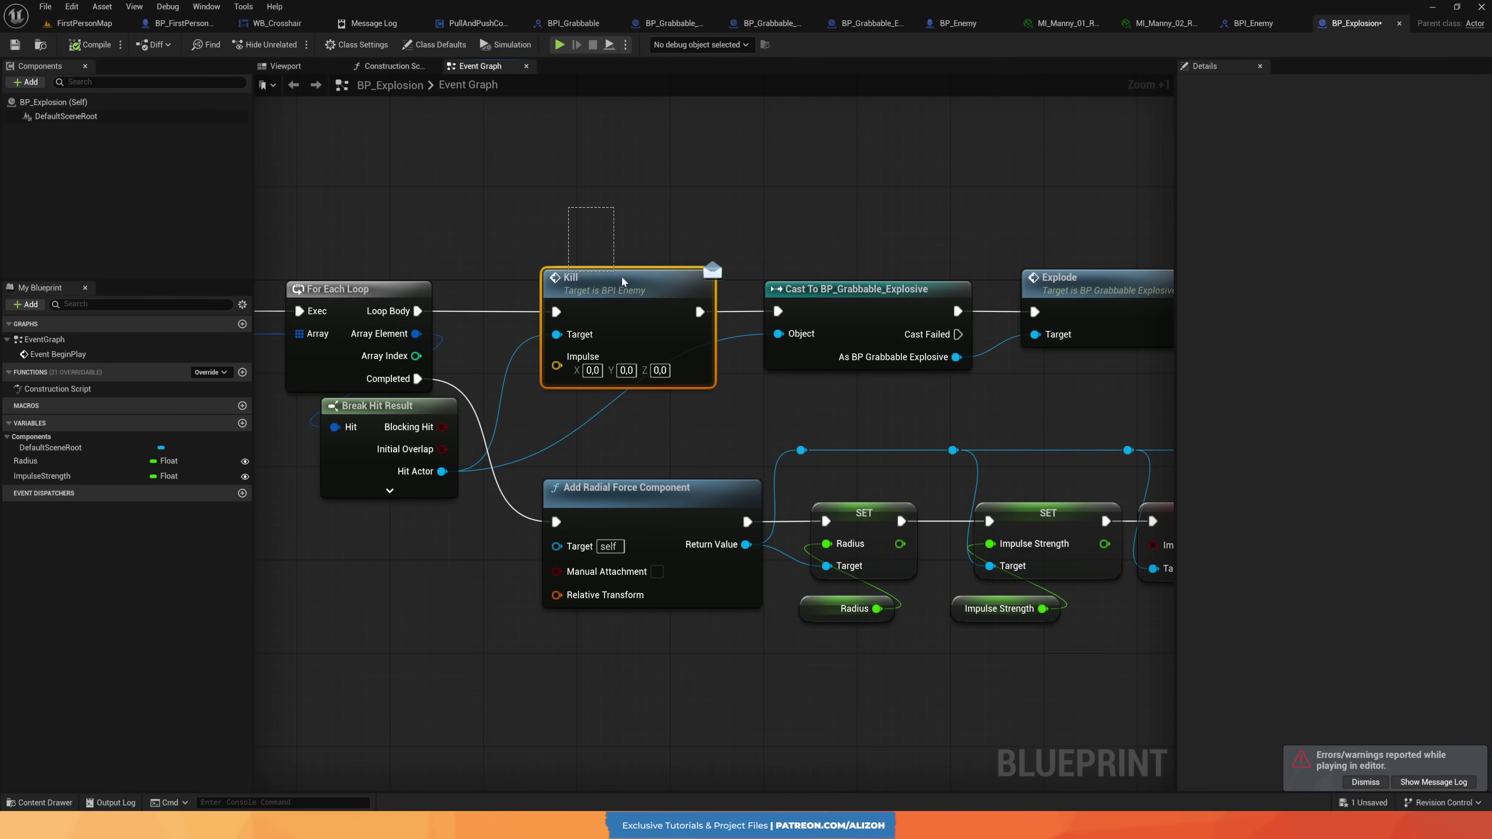
{"action": "left_click", "coordinate": [1087, 279]}
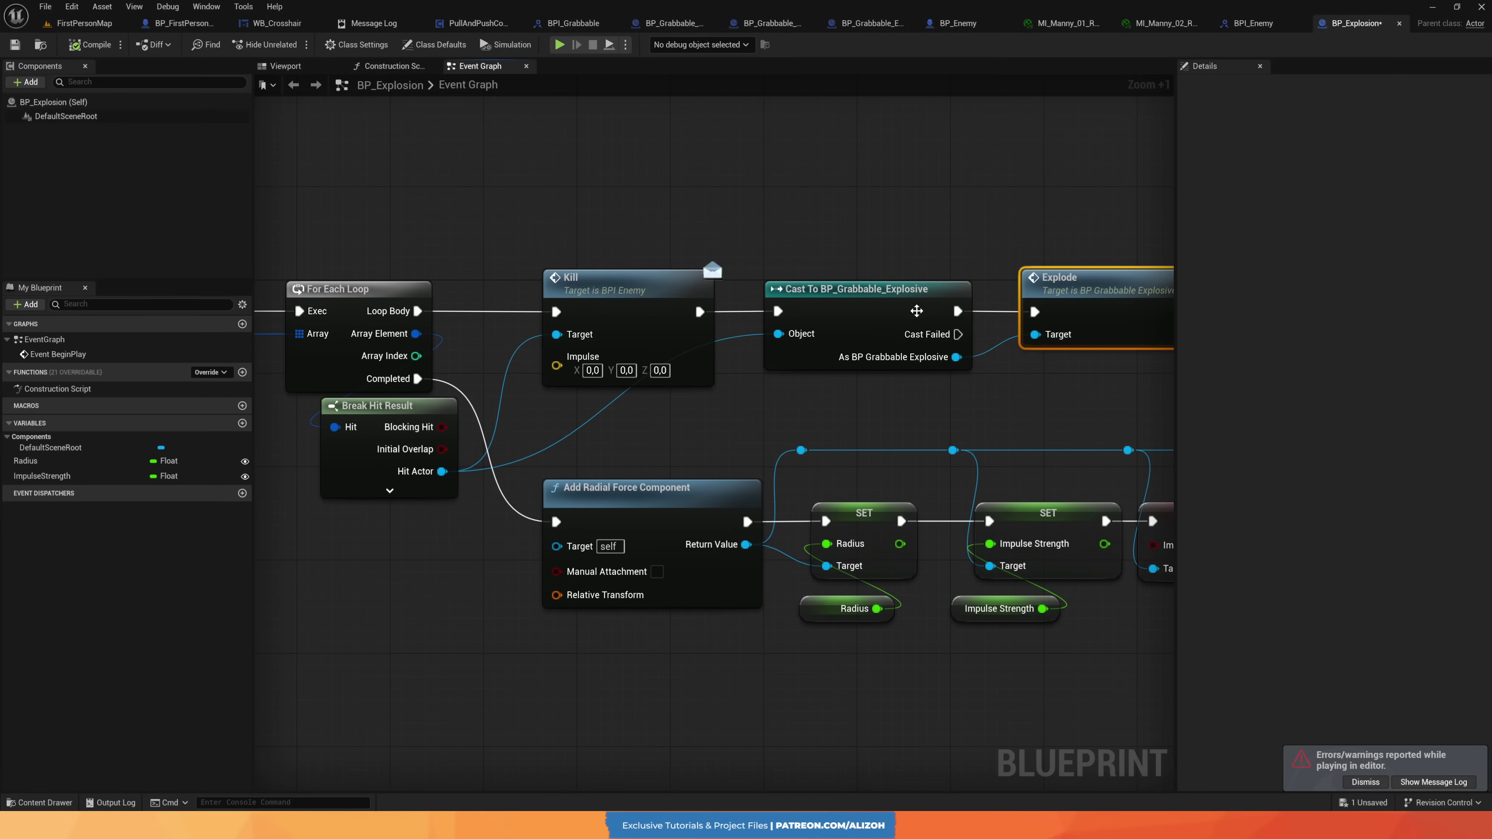
{"action": "scroll", "coordinate": [1087, 279], "scroll_direction": "down", "scroll_amount": 3}
{"action": "right_click_drag", "start_coordinate": [922, 414], "coordinate": [1010, 418]}
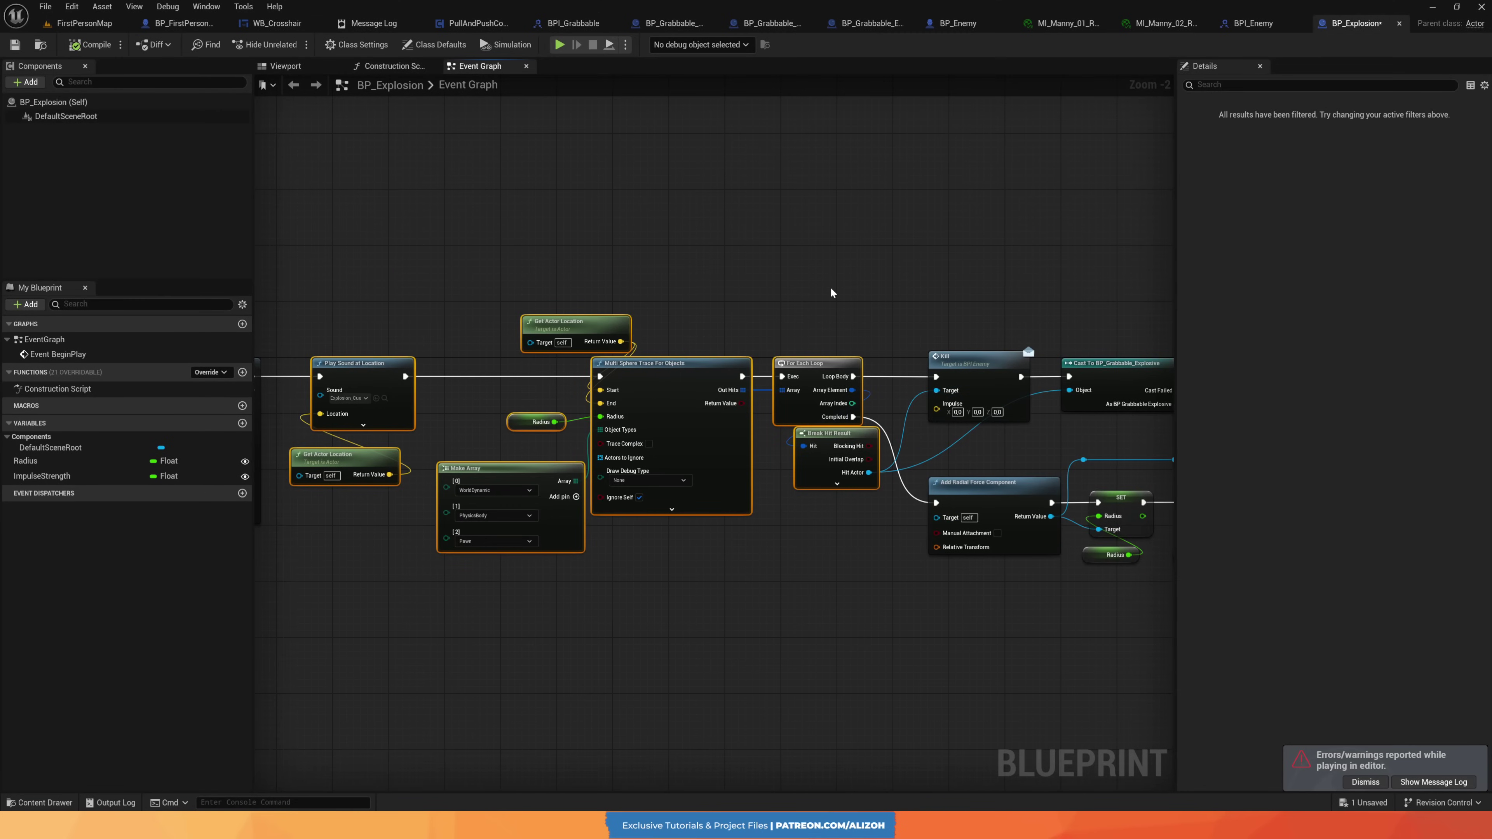
{"action": "scroll", "coordinate": [831, 288], "scroll_direction": "up", "scroll_amount": 2}
{"action": "right_click_drag", "start_coordinate": [830, 288], "coordinate": [757, 391]}
{"action": "right_click_drag", "start_coordinate": [1076, 438], "coordinate": [878, 437]}
{"action": "left_click", "coordinate": [835, 344]}
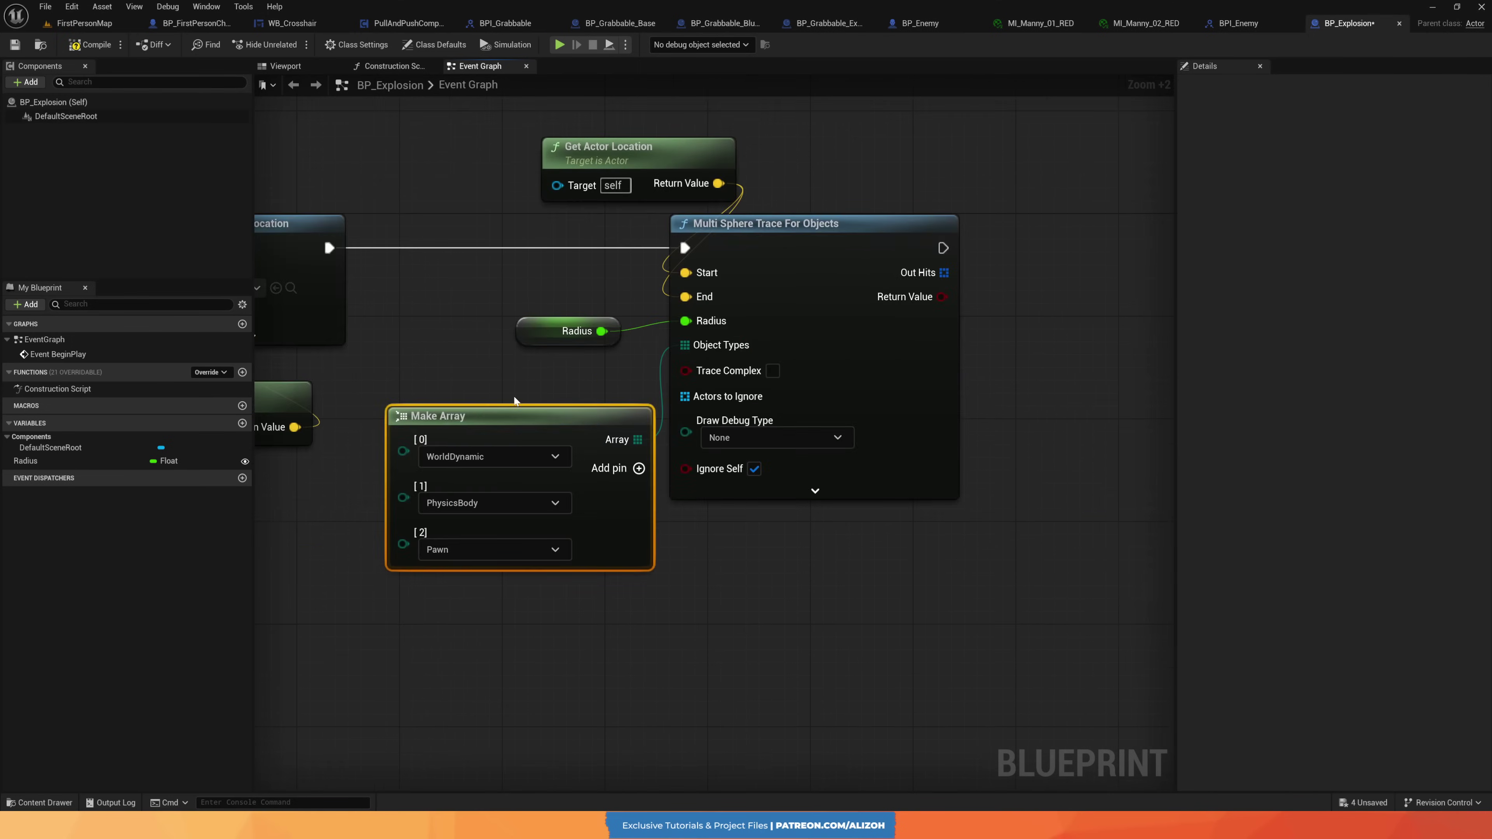
{"action": "scroll", "coordinate": [513, 396], "scroll_direction": "down", "scroll_amount": 1}
Loop Out Hits through a For Each Loop, break each hit, and Kill its Hit Actor.
{"action": "left_click_drag", "start_coordinate": [835, 341], "coordinate": [873, 317]}
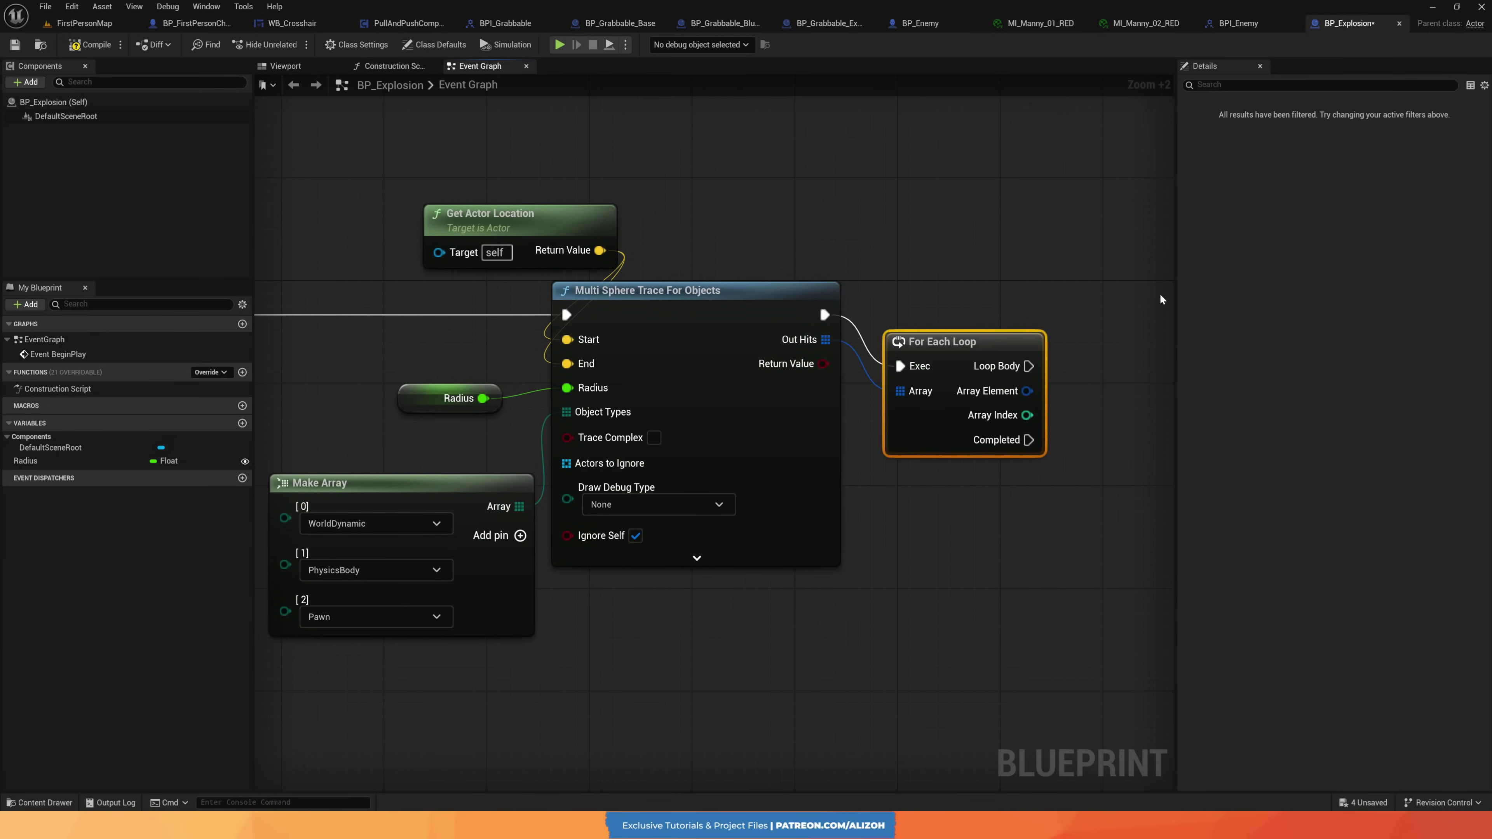
{"action": "right_click_drag", "start_coordinate": [1159, 293], "coordinate": [942, 294]}
{"action": "left_click_drag", "start_coordinate": [795, 445], "coordinate": [793, 447]}
{"action": "right_click_drag", "start_coordinate": [999, 529], "coordinate": [946, 472]}
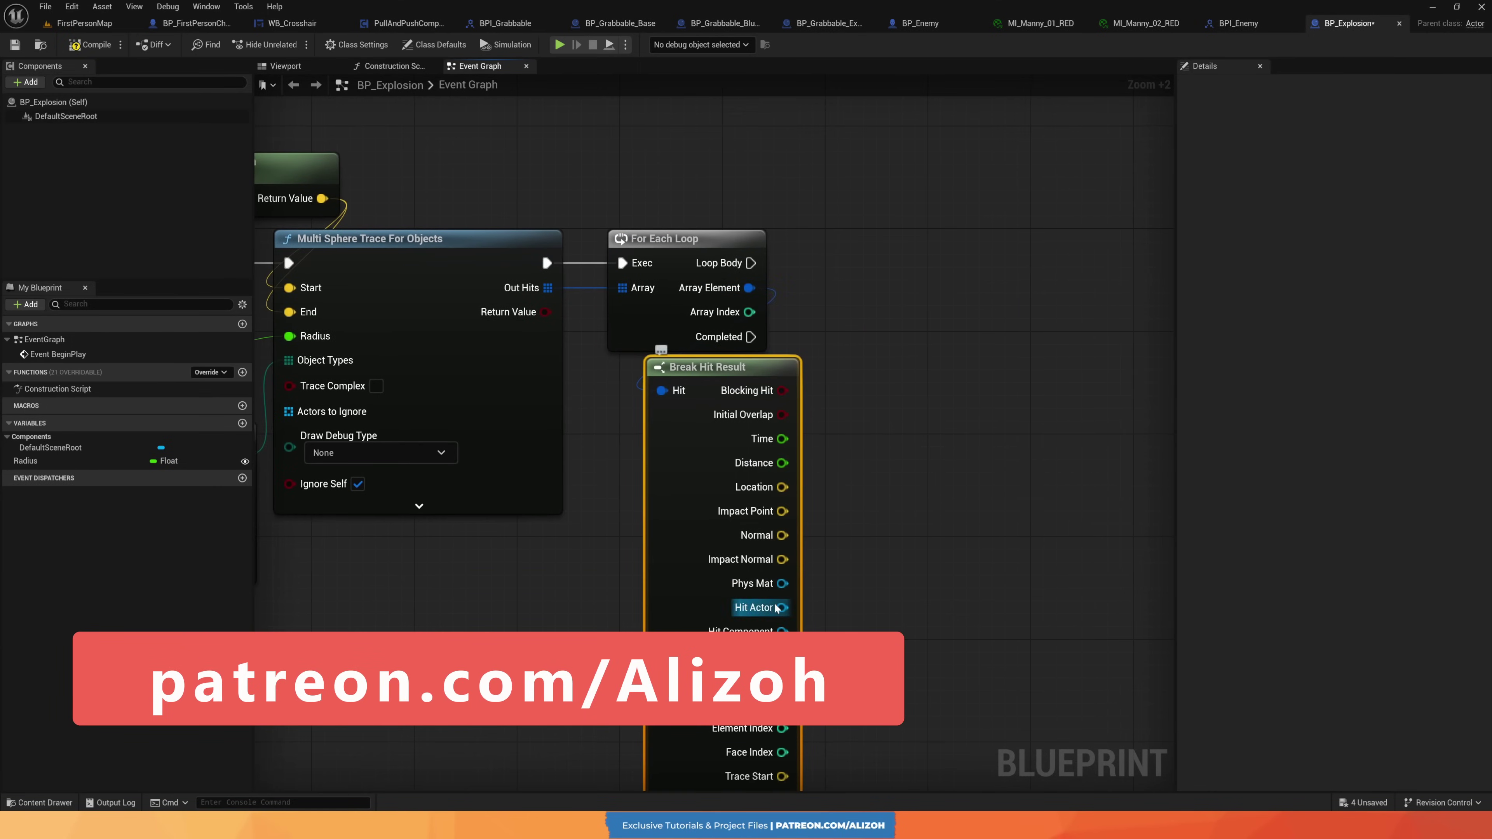
{"action": "left_click_drag", "start_coordinate": [783, 608], "coordinate": [751, 263]}
{"action": "left_click", "coordinate": [916, 317]}
{"action": "scroll", "coordinate": [730, 613], "scroll_direction": "down", "scroll_amount": 2}
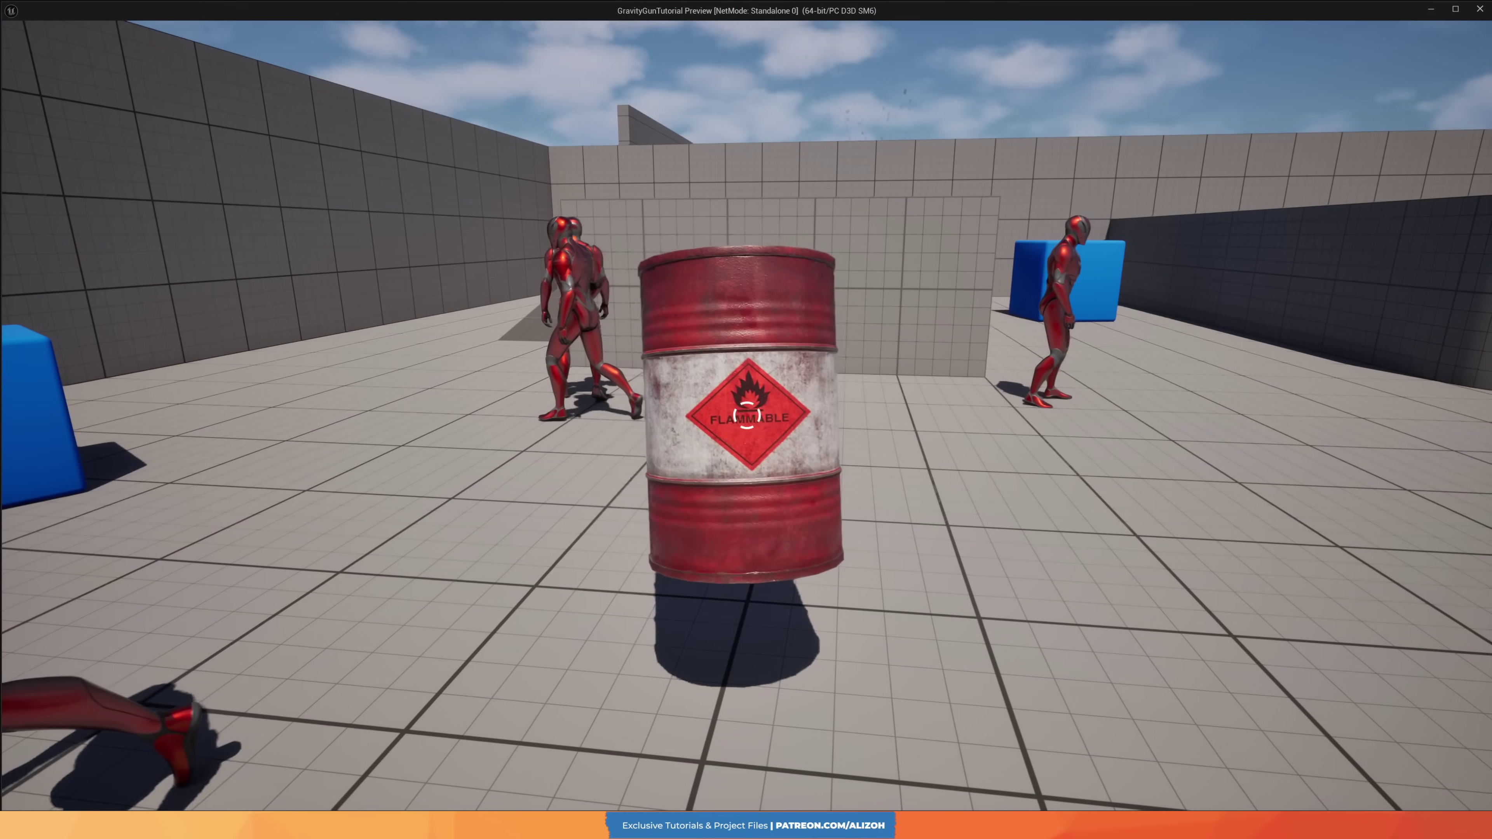
Grab and launch explosive barrels against the wall and enemies, then walk toward the blue cubes.
{"action": "left_click", "coordinate": [746, 415]}
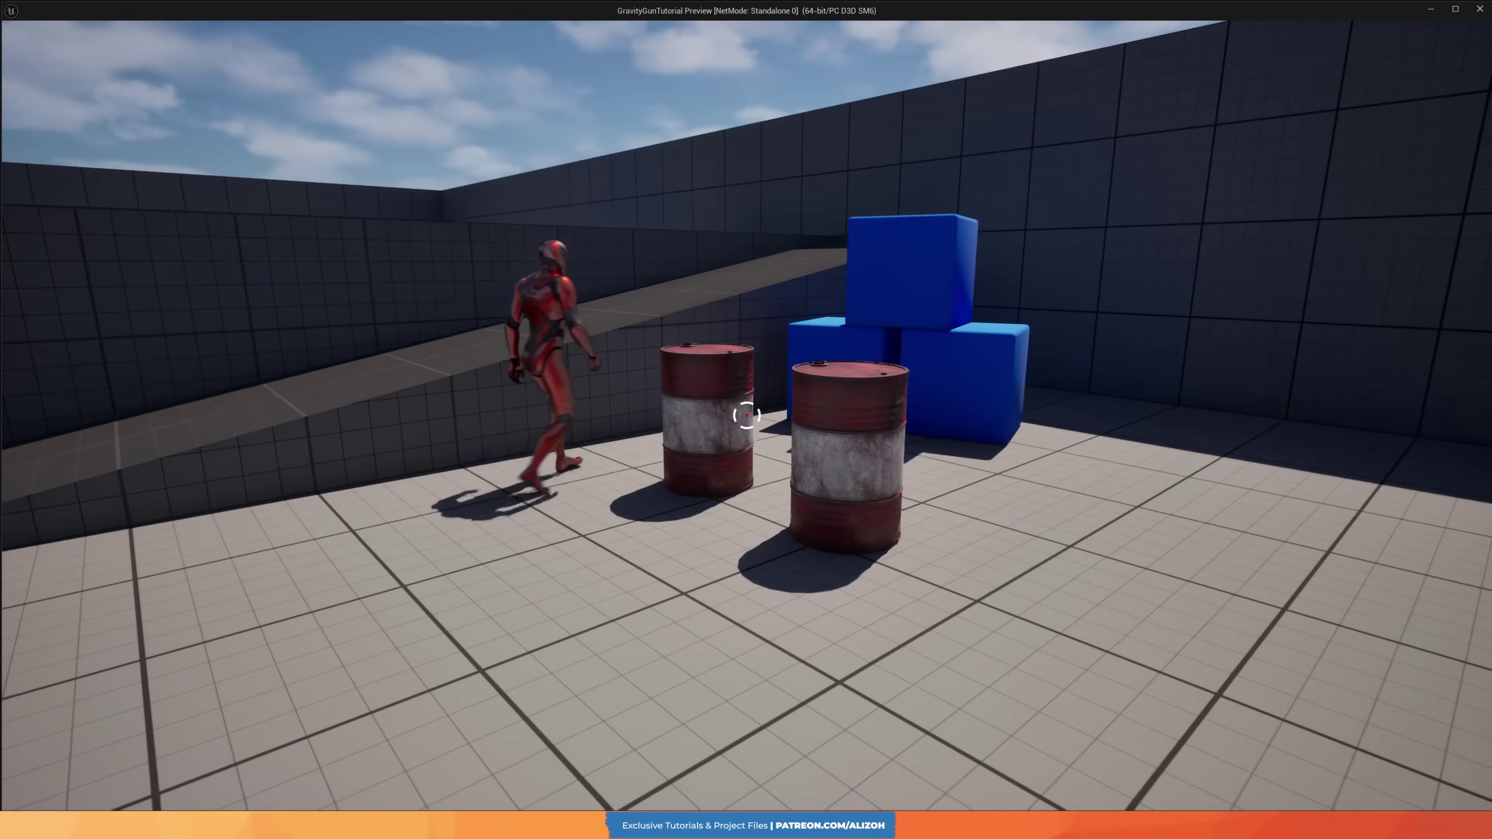
{"action": "left_click", "coordinate": [746, 415]}
{"action": "left_click", "coordinate": [747, 415]}
{"action": "left_click", "coordinate": [747, 415]}
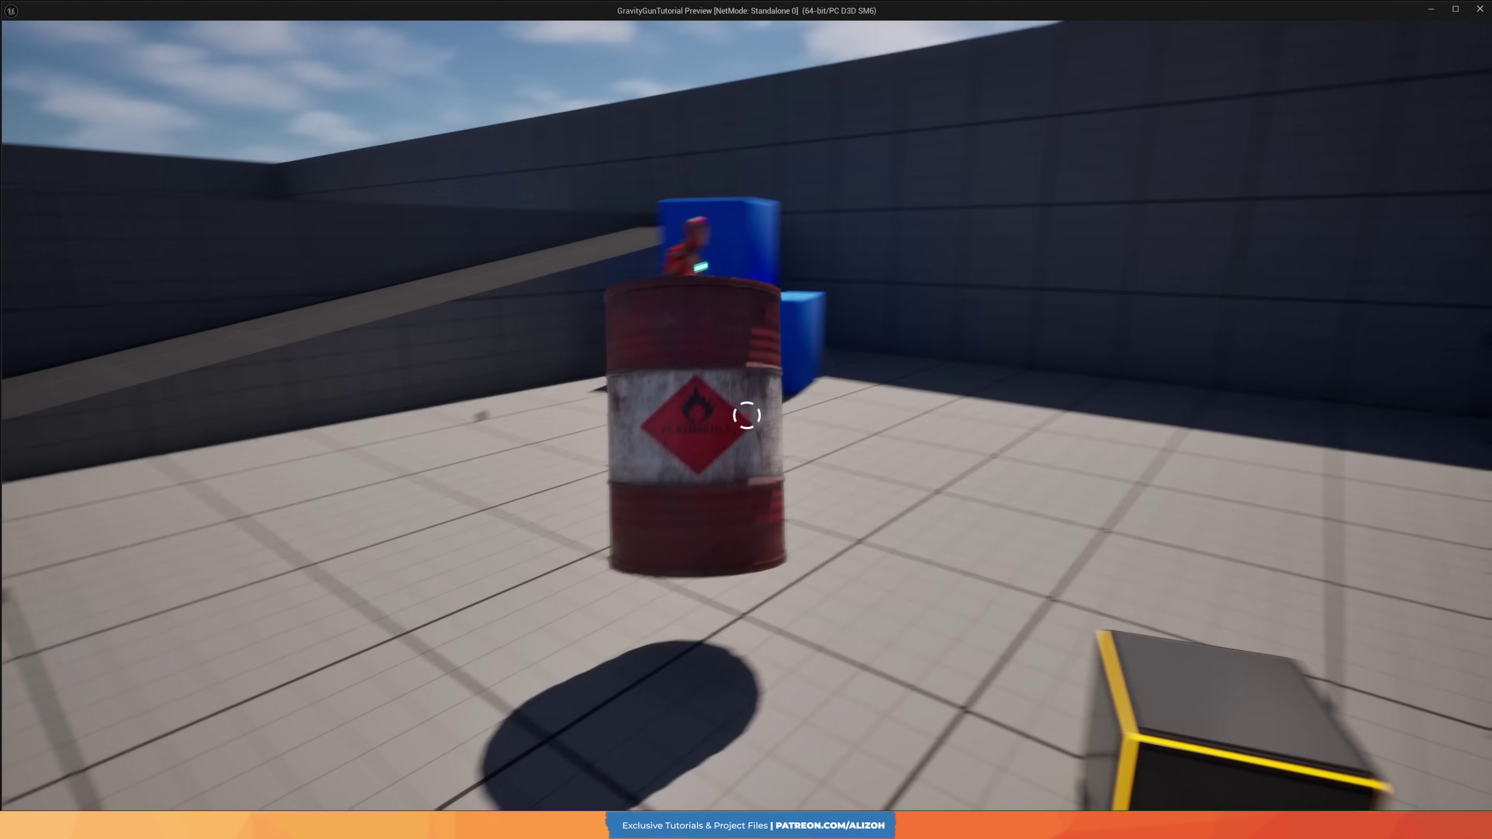
{"action": "left_click", "coordinate": [746, 415]}
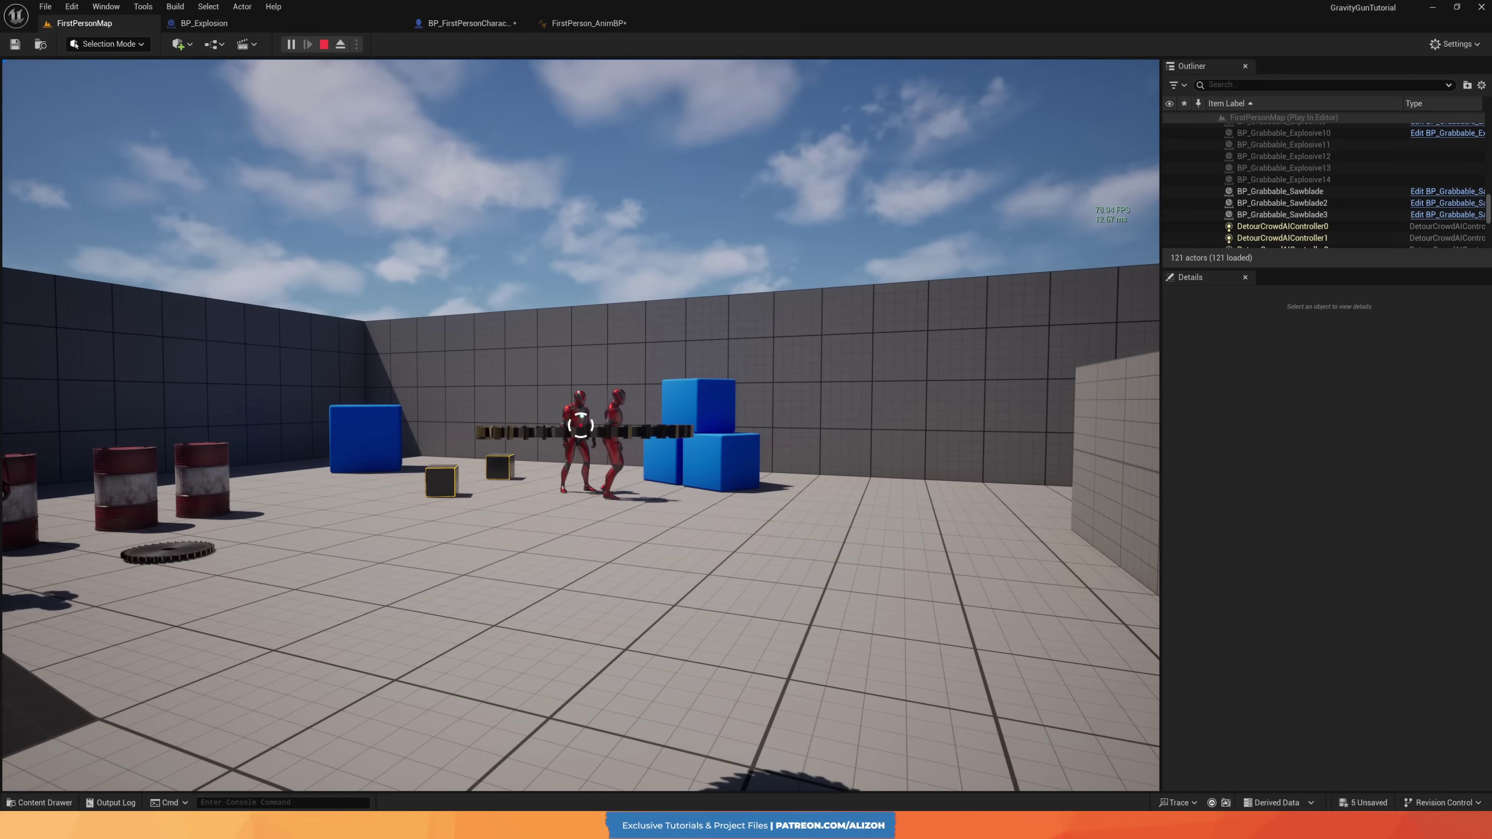
{"action": "key", "text": "w"}
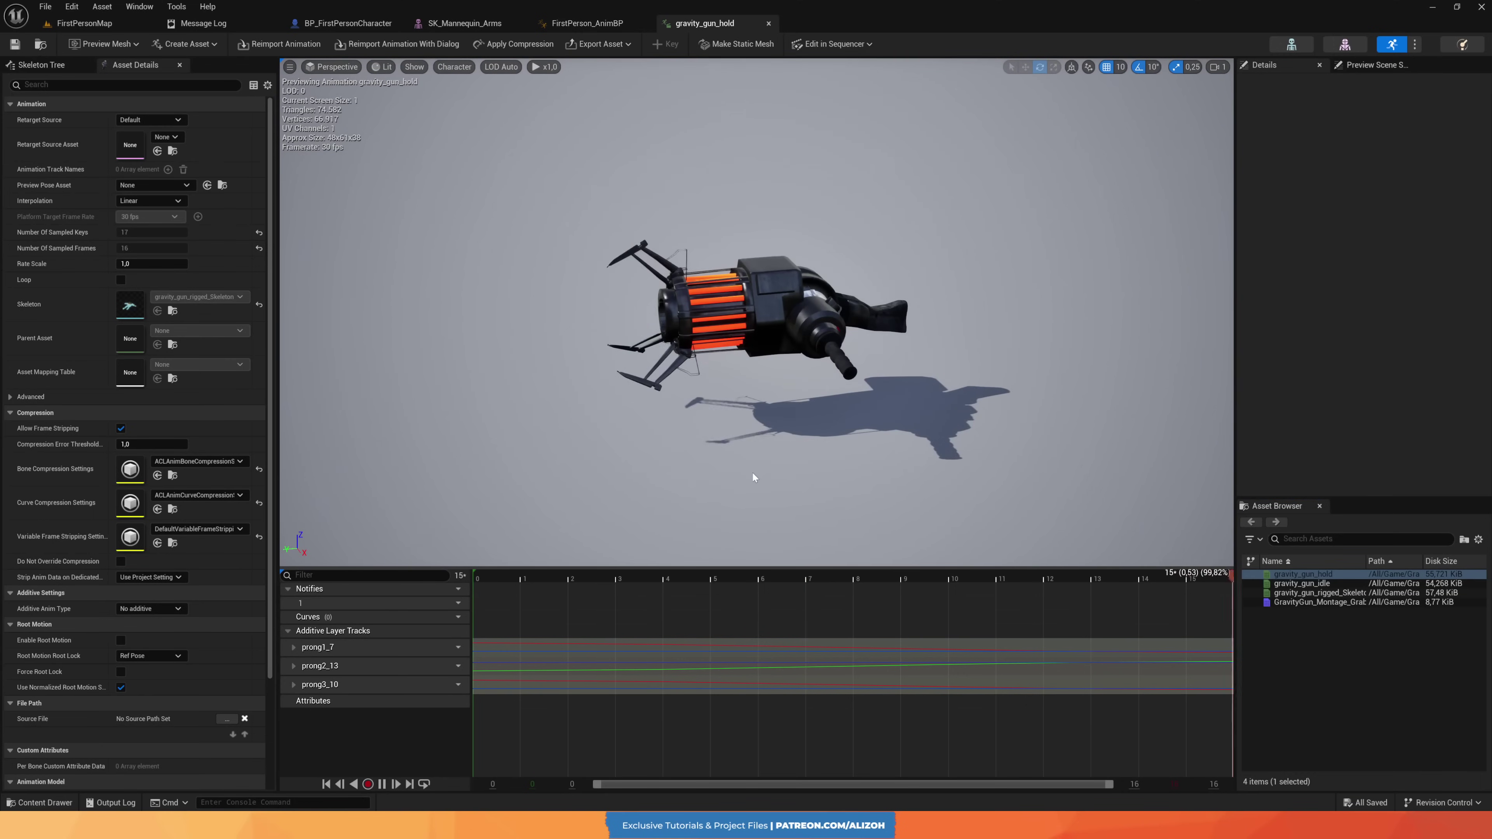
Select an asset in the content browser, then grab and launch a saw blade and a blue cube at the robot.
{"action": "key", "text": "ctrl+space"}
{"action": "left_click", "coordinate": [353, 620]}
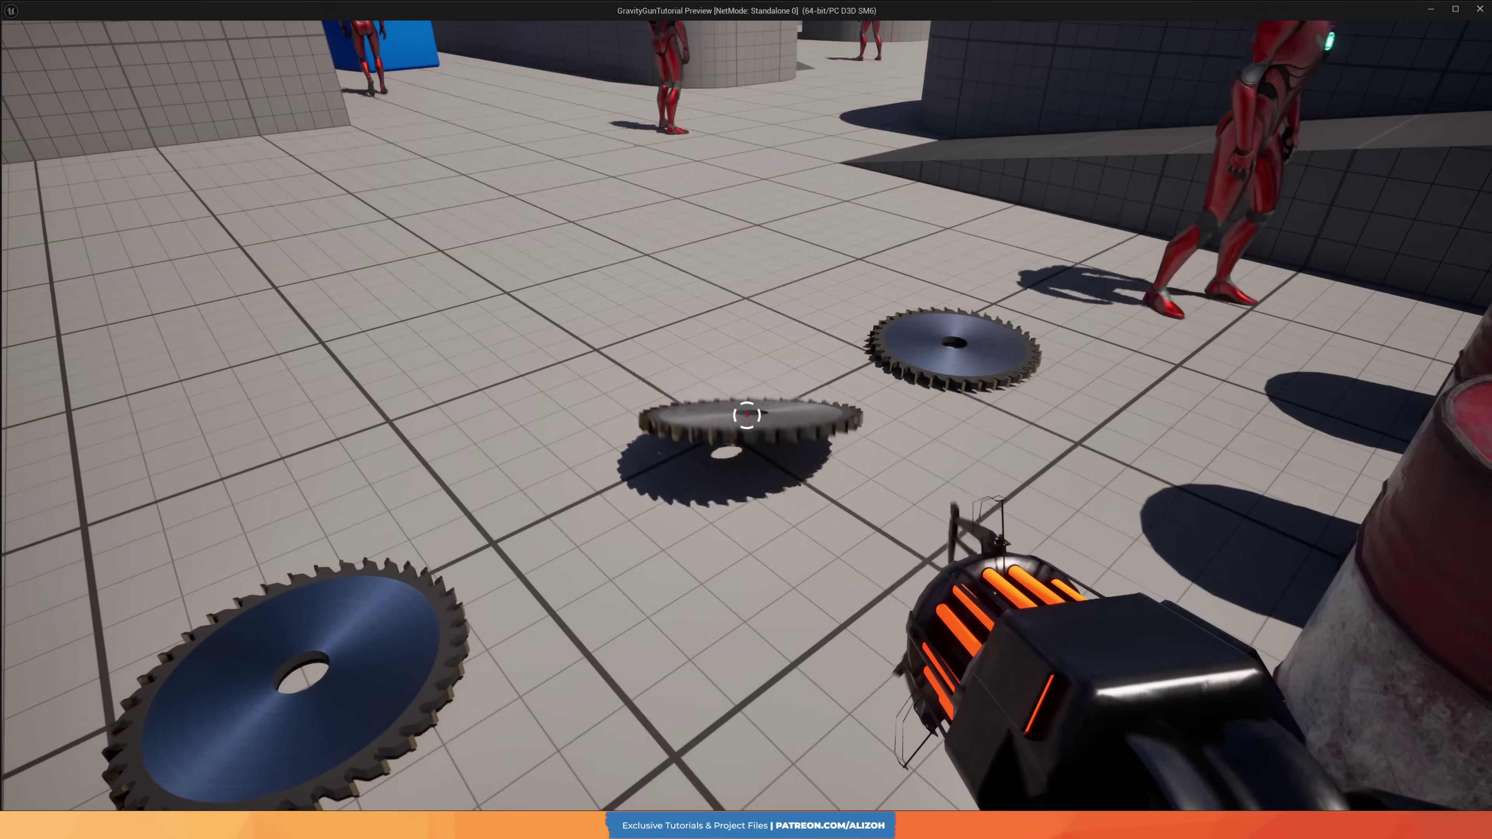
{"action": "left_click", "coordinate": [747, 416]}
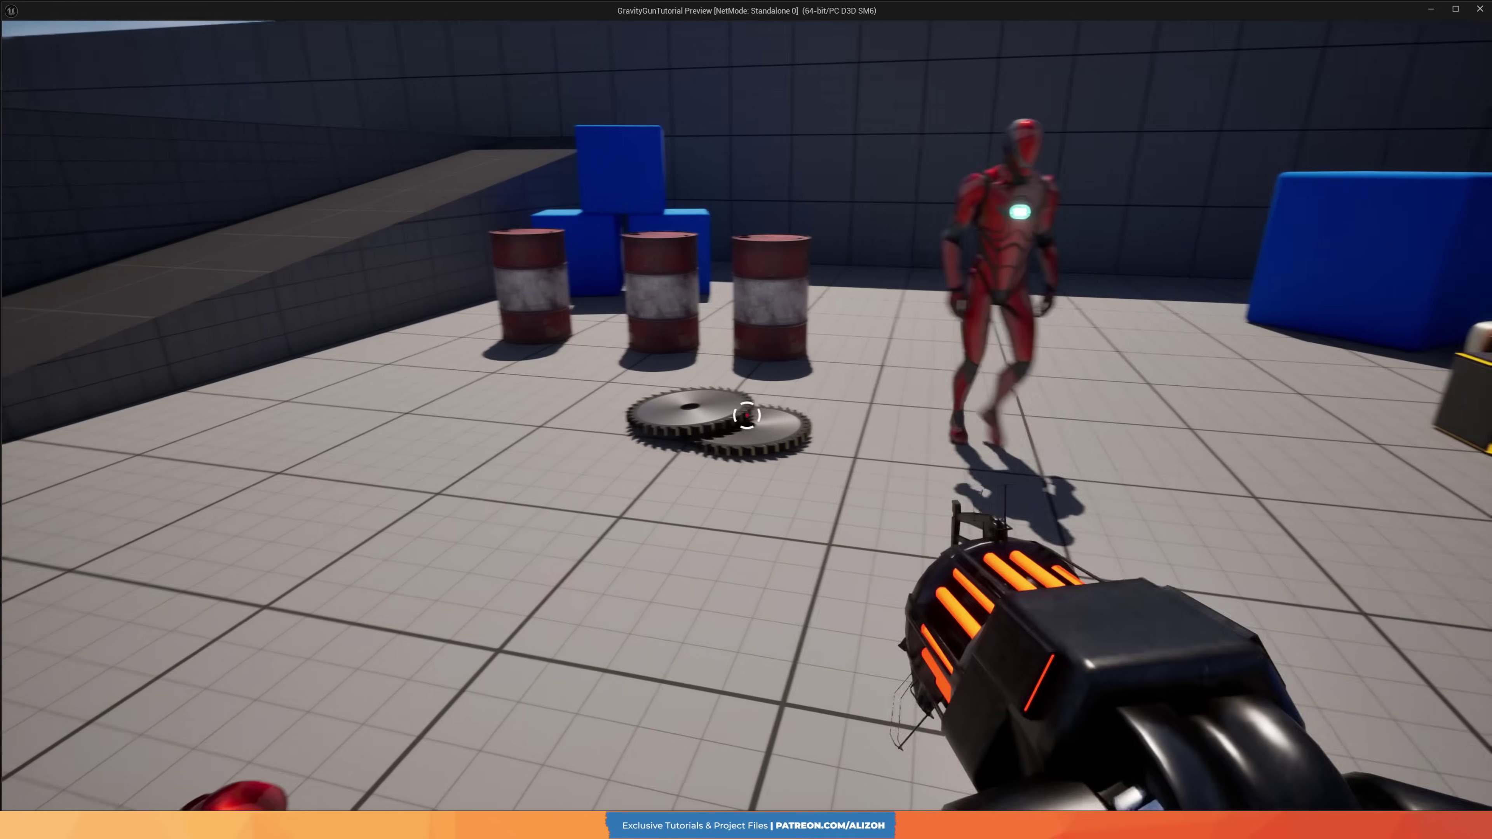
{"action": "left_click", "coordinate": [746, 415]}
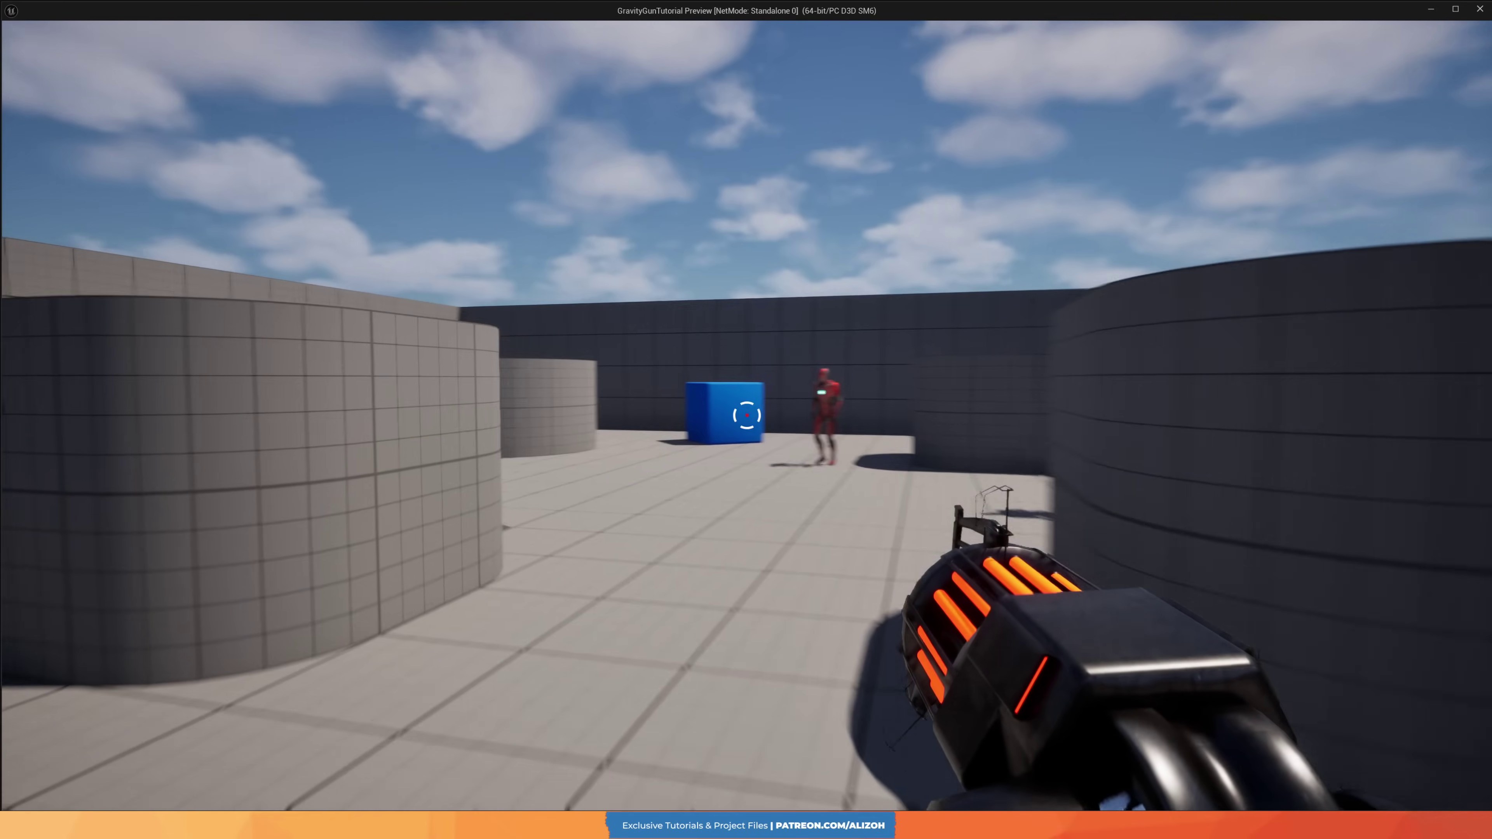
{"action": "left_click", "coordinate": [746, 415]}
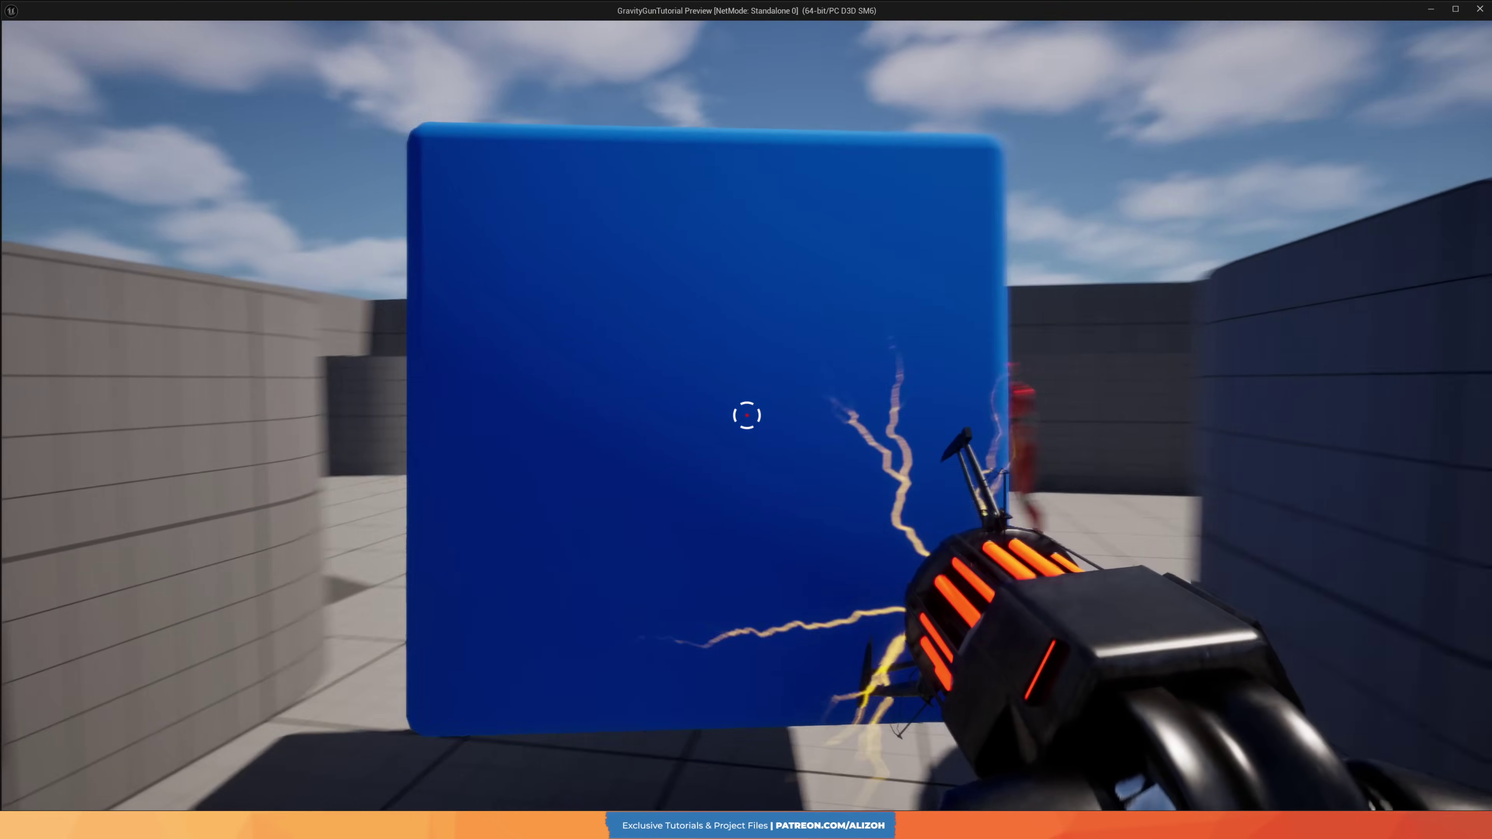
{"action": "left_click", "coordinate": [746, 416]}
Re-grab and launch the blue cube, explode a red barrel, punt the bench and fling a small box.
{"action": "left_click", "coordinate": [746, 415]}
{"action": "left_click", "coordinate": [746, 416]}
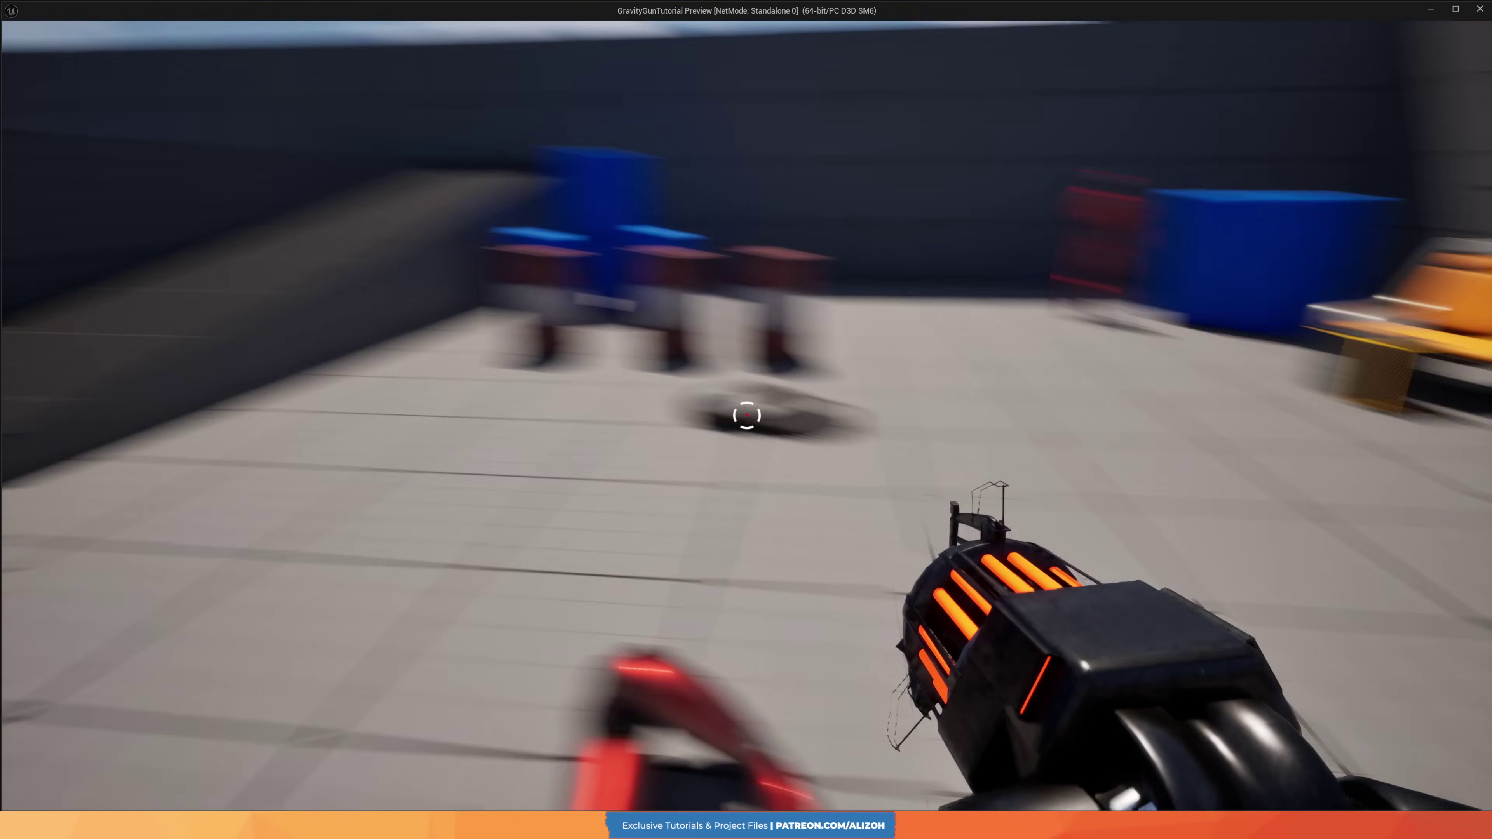
{"action": "left_click", "coordinate": [746, 415]}
{"action": "left_click", "coordinate": [746, 416]}
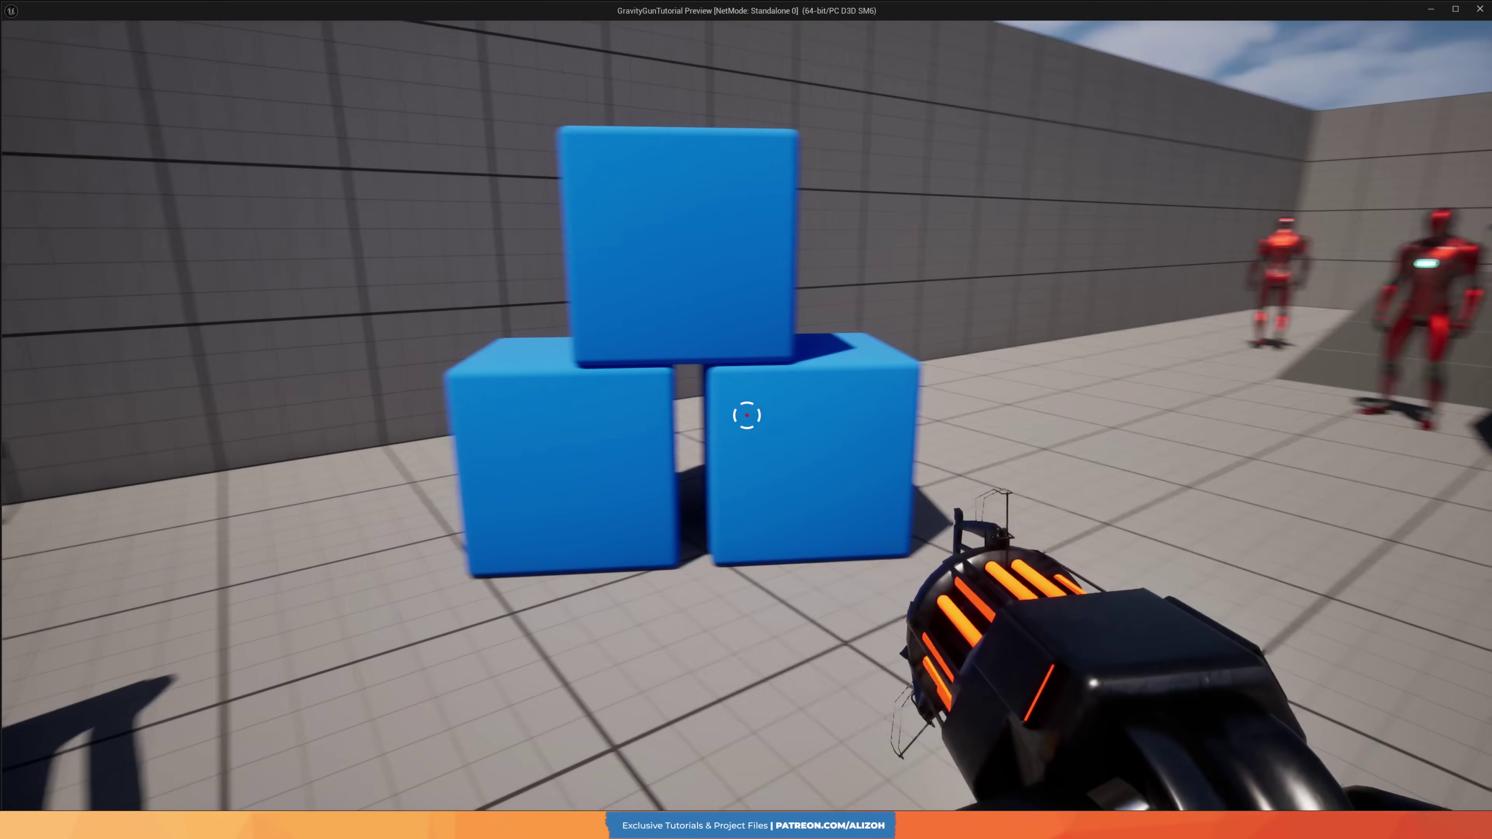
{"action": "right_click", "coordinate": [747, 415]}
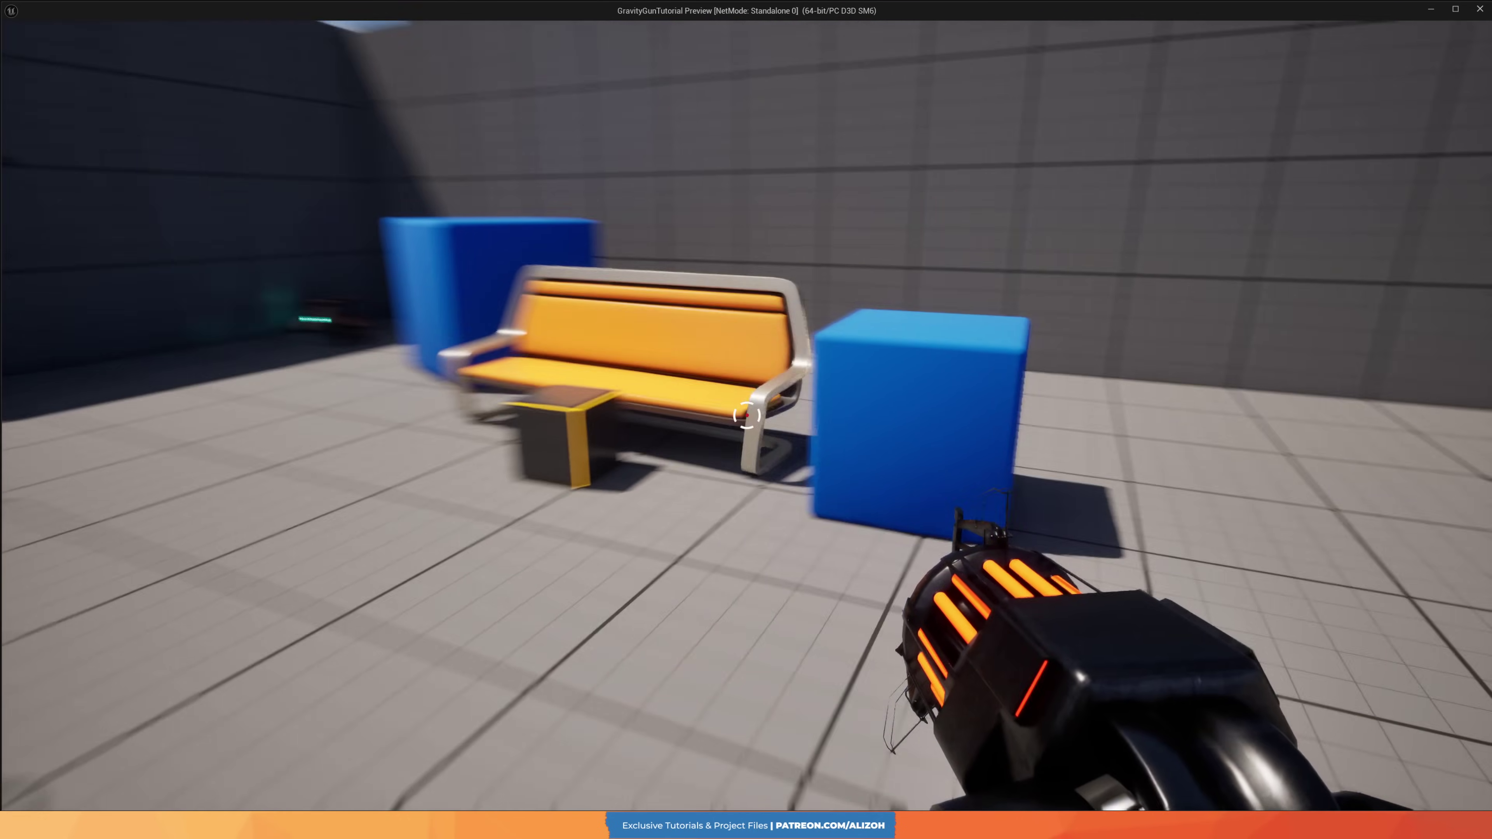
{"action": "left_click", "coordinate": [747, 416]}
{"action": "right_click", "coordinate": [747, 415]}
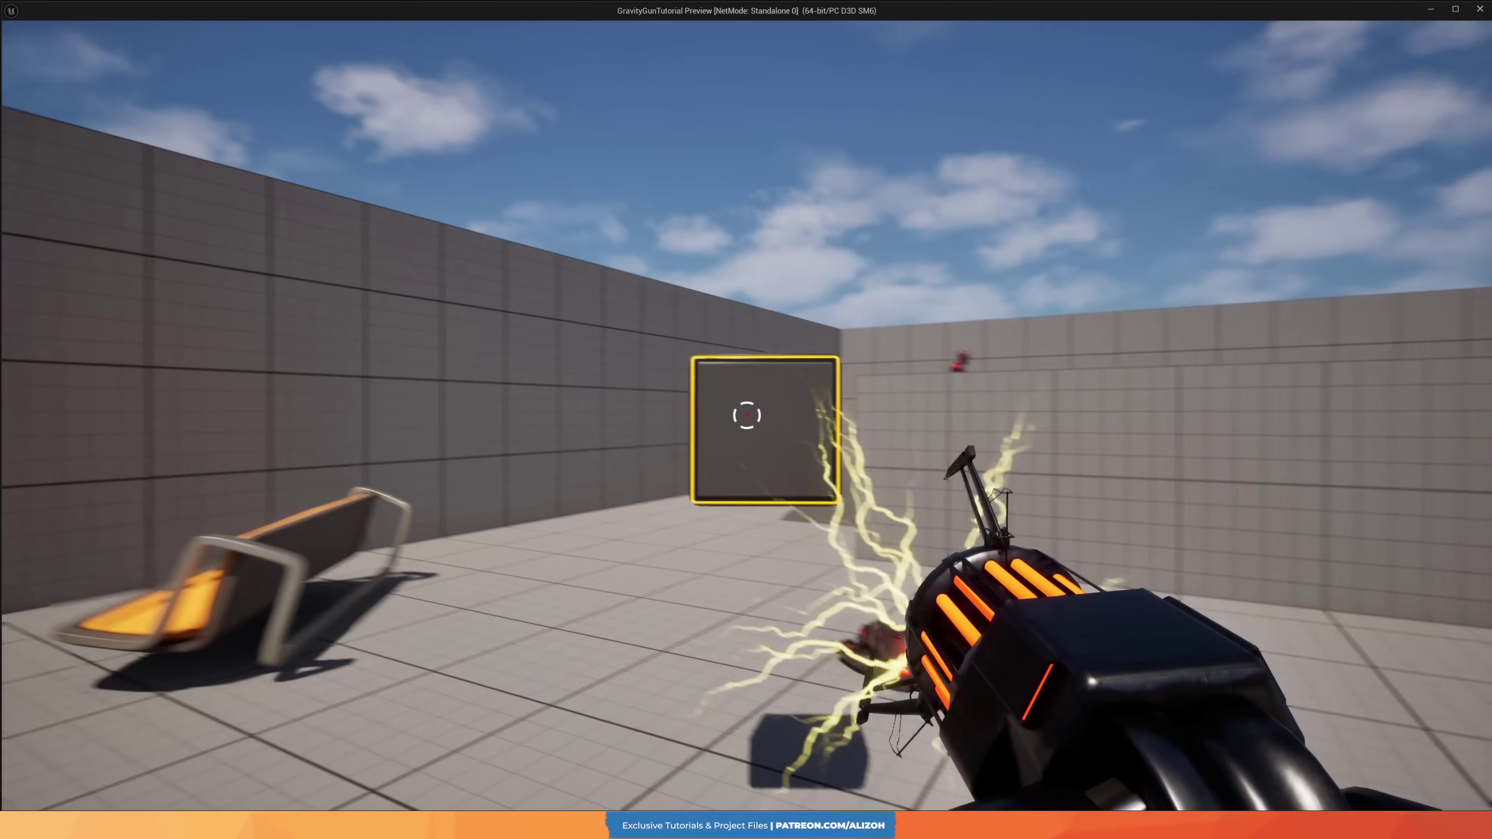
{"action": "left_click", "coordinate": [747, 415]}
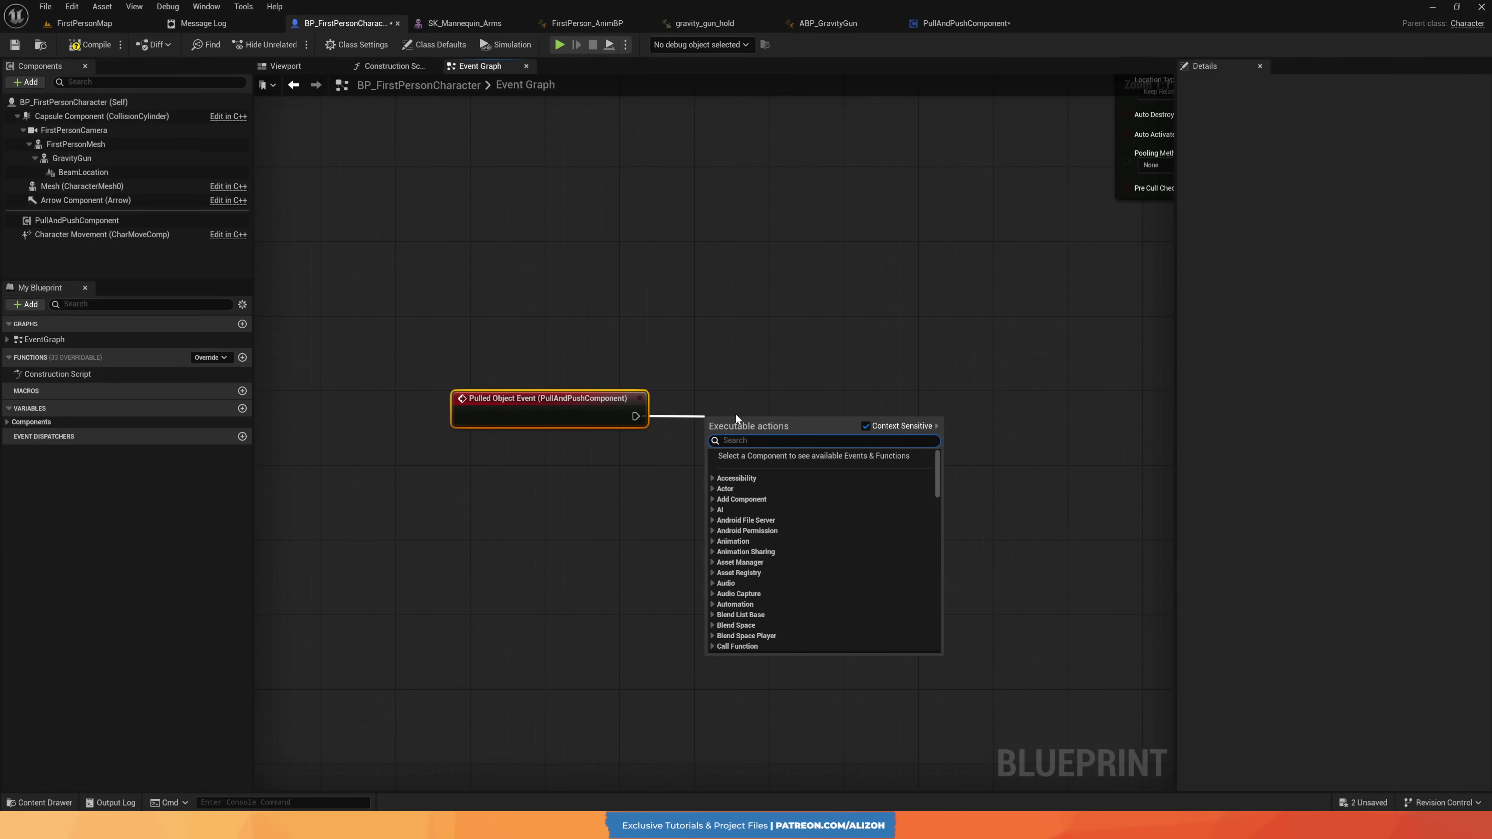
Add a Play Sound at Location node after Pulled Object Event using a sci-fi sound asset.
{"action": "type", "text": "sound"}
{"action": "left_click", "coordinate": [772, 535]}
{"action": "left_click", "coordinate": [758, 454]}
{"action": "type", "text": "sci-fi-weapon-p"}
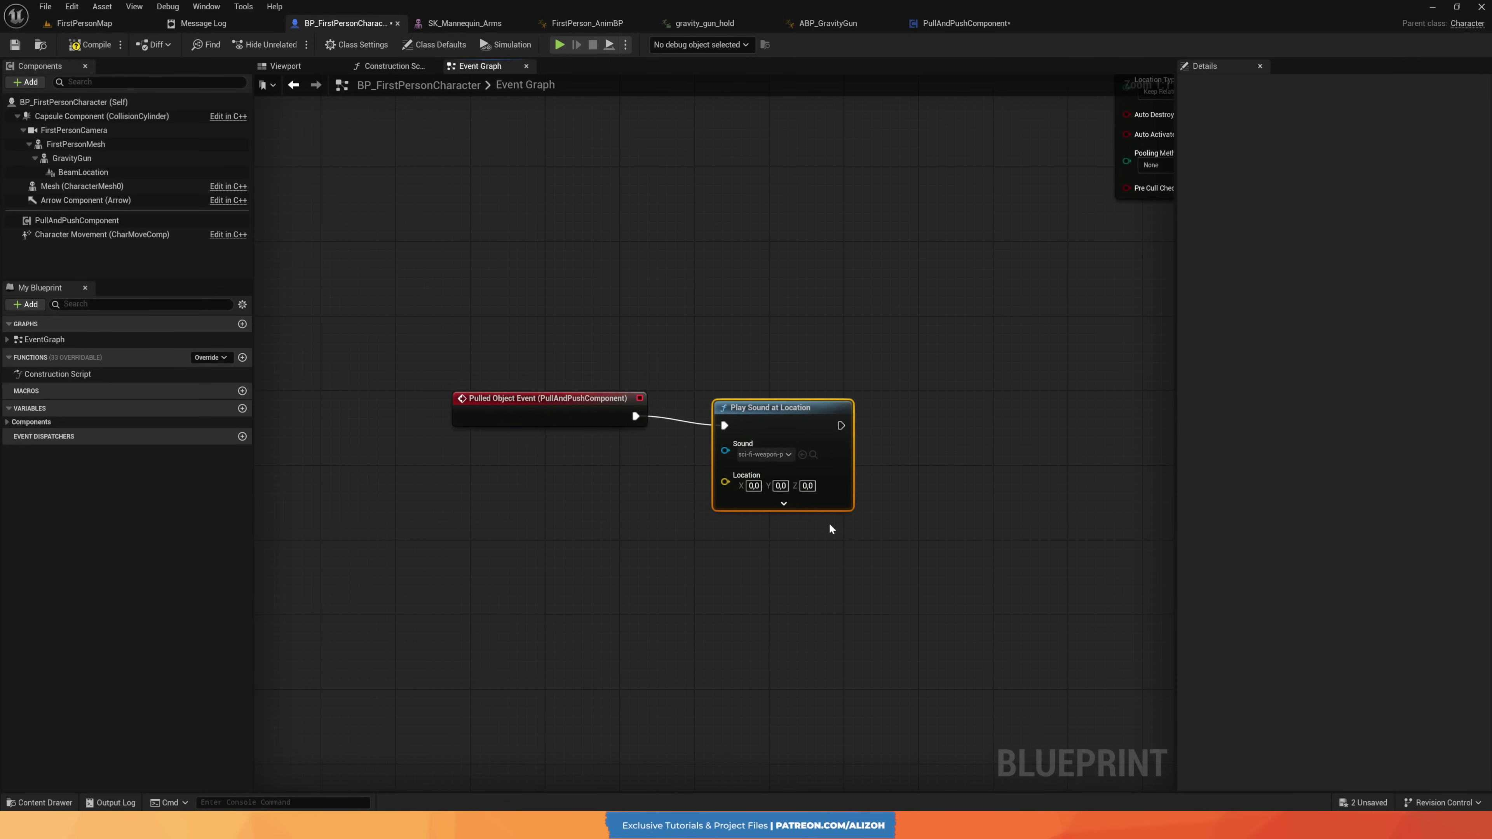
{"action": "left_click_drag", "start_coordinate": [698, 535], "coordinate": [697, 534]}
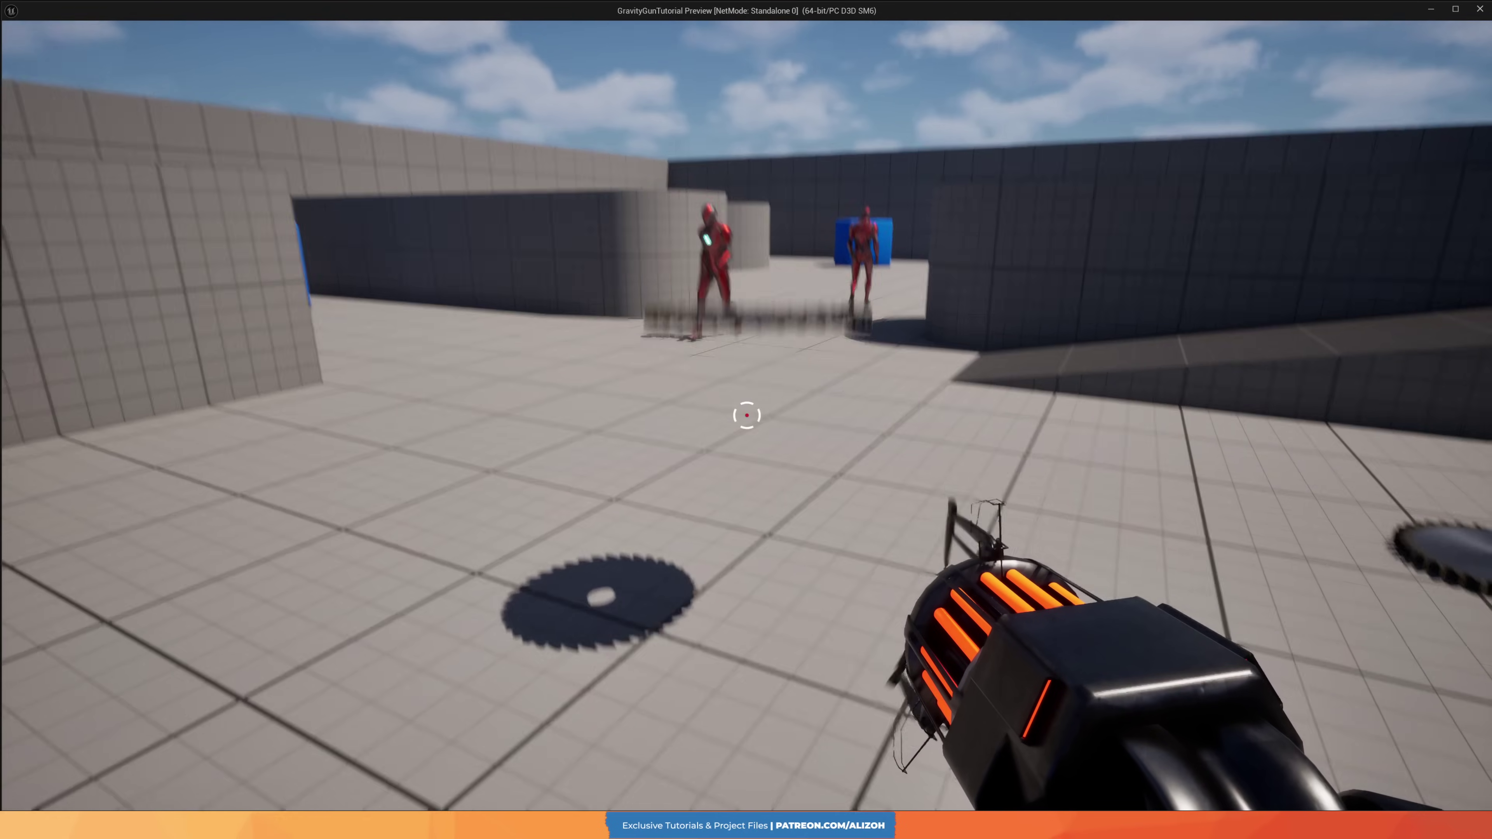
Playtest pulling and releasing a saw blade and a blue cube, then launch an exploding barrel.
{"action": "left_click", "coordinate": [747, 415]}
{"action": "left_click", "coordinate": [747, 416]}
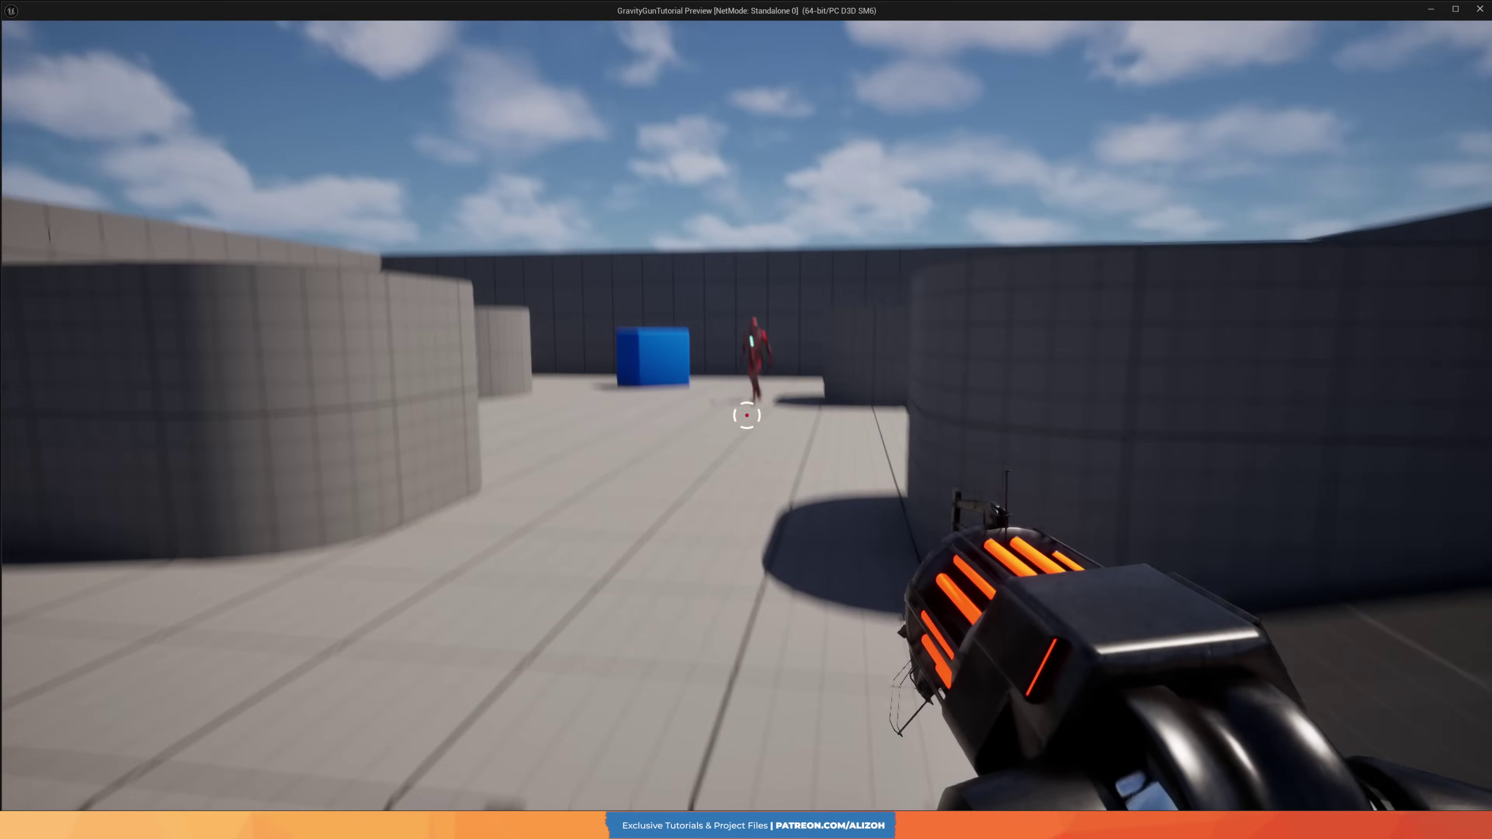
{"action": "left_click", "coordinate": [747, 416]}
{"action": "left_click", "coordinate": [747, 416]}
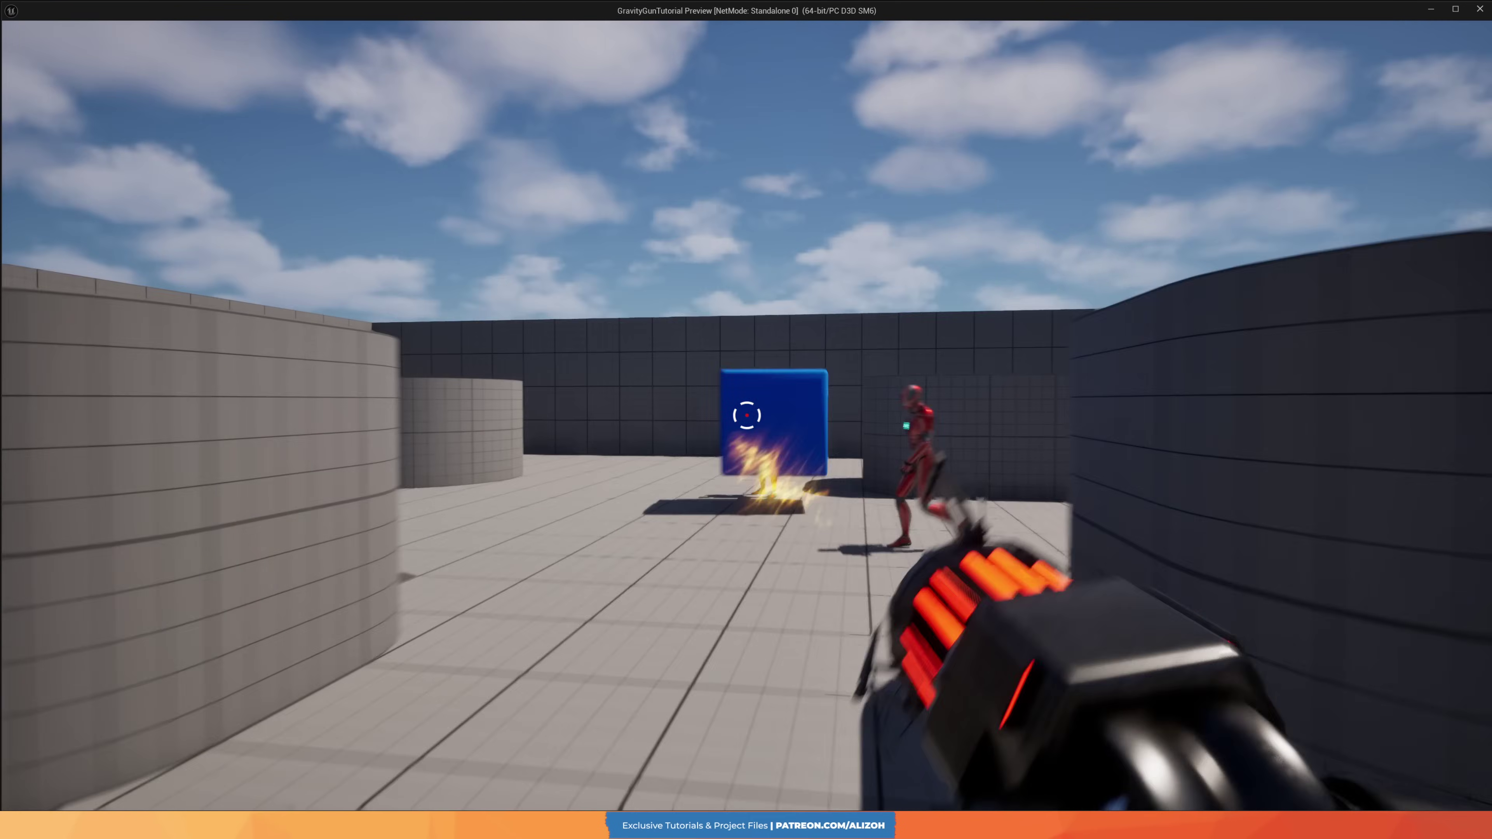
{"action": "left_click", "coordinate": [747, 416]}
{"action": "left_click", "coordinate": [747, 415]}
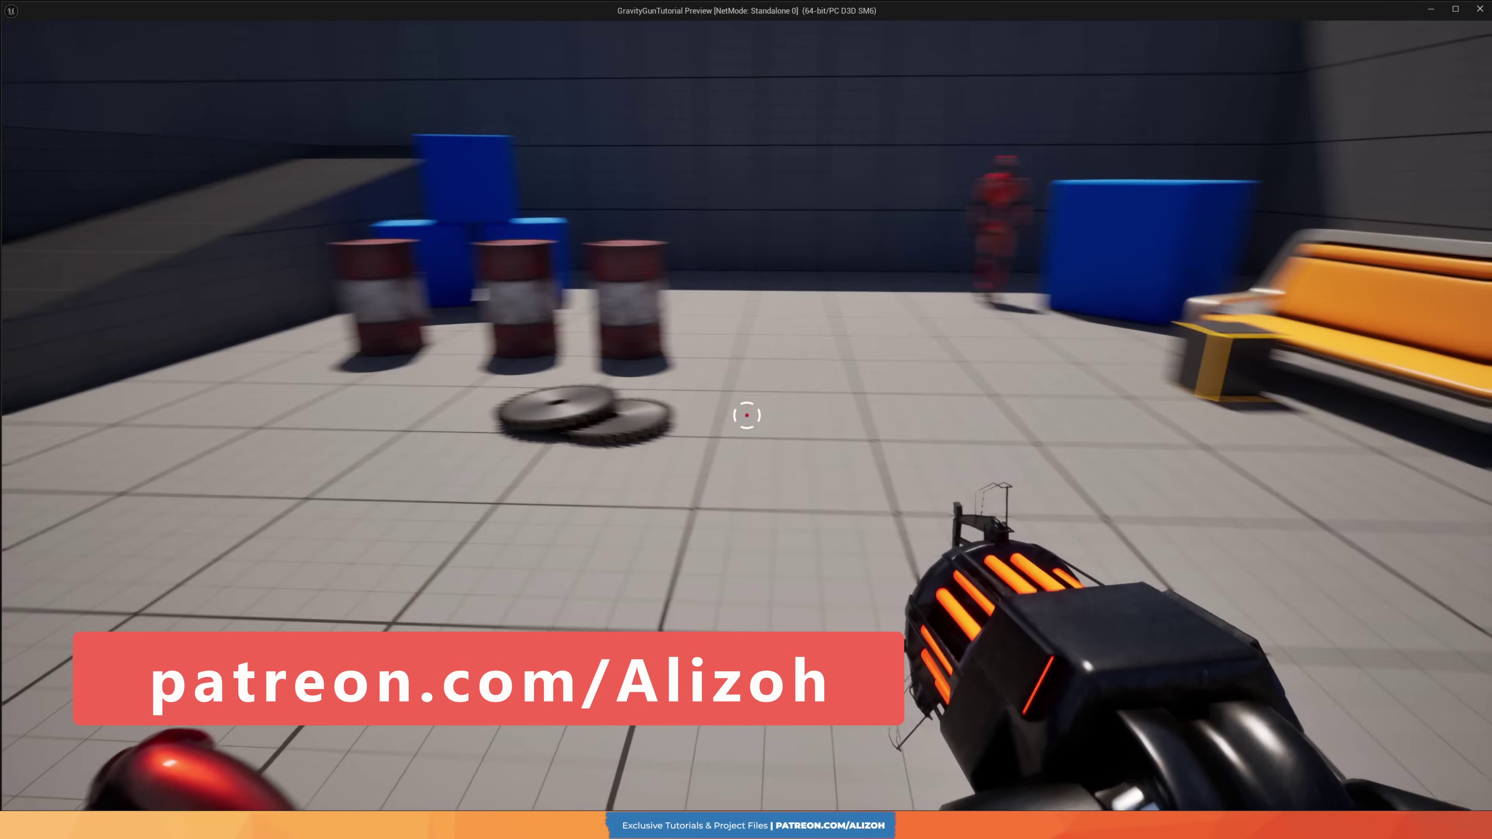
{"action": "left_click", "coordinate": [747, 415]}
{"action": "left_click", "coordinate": [747, 415]}
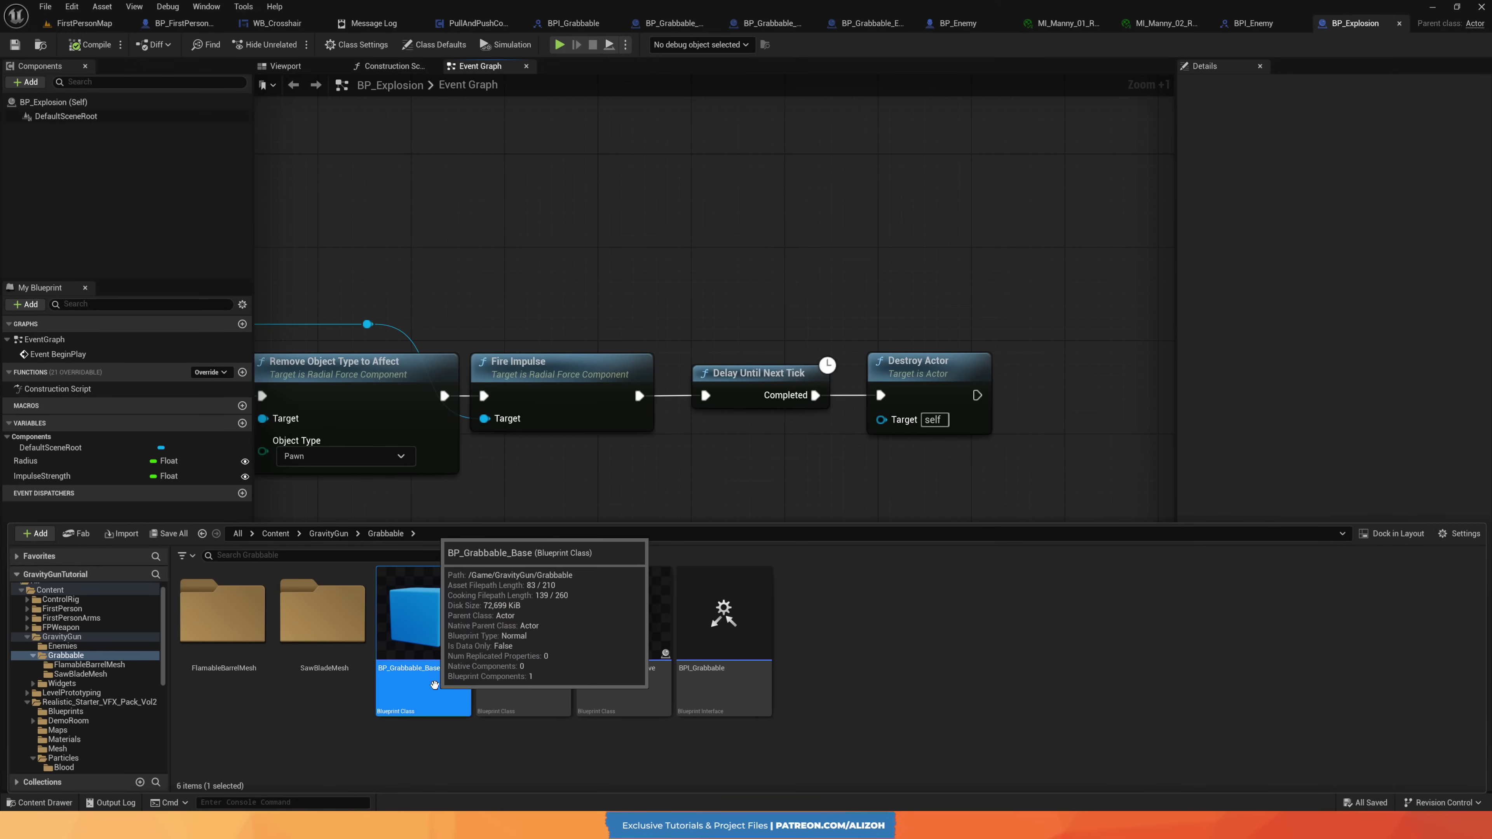
Create BP_Grabbable_Sawblade as a child of BP_Grabbable_Base and add an Add Angular Impulse in Degrees node.
{"action": "right_click", "coordinate": [424, 615]}
{"action": "left_click", "coordinate": [470, 353]}
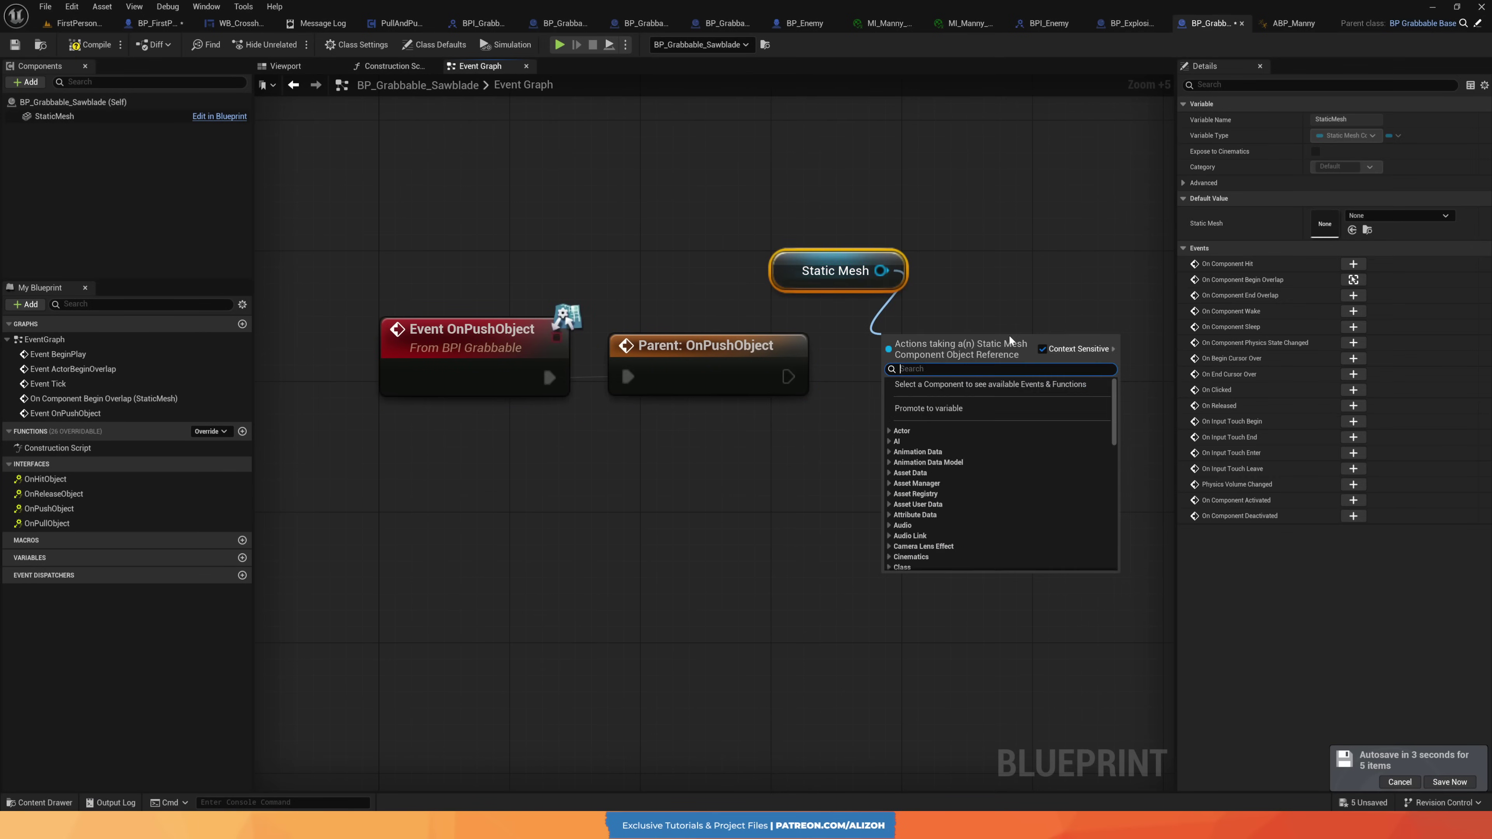
{"action": "type", "text": "add a"}
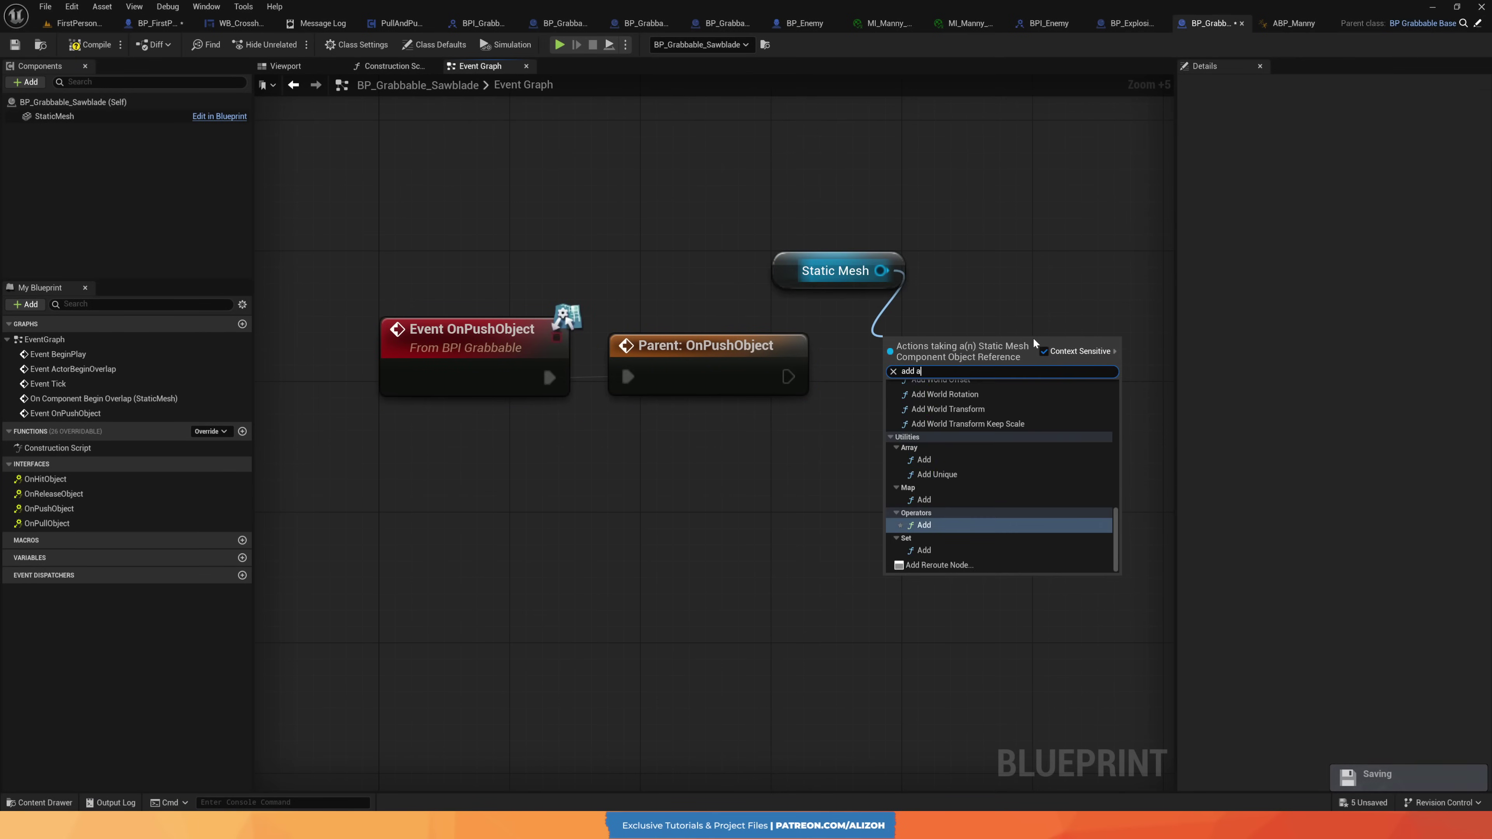
{"action": "type", "text": "ngular"}
{"action": "key", "text": "Return"}
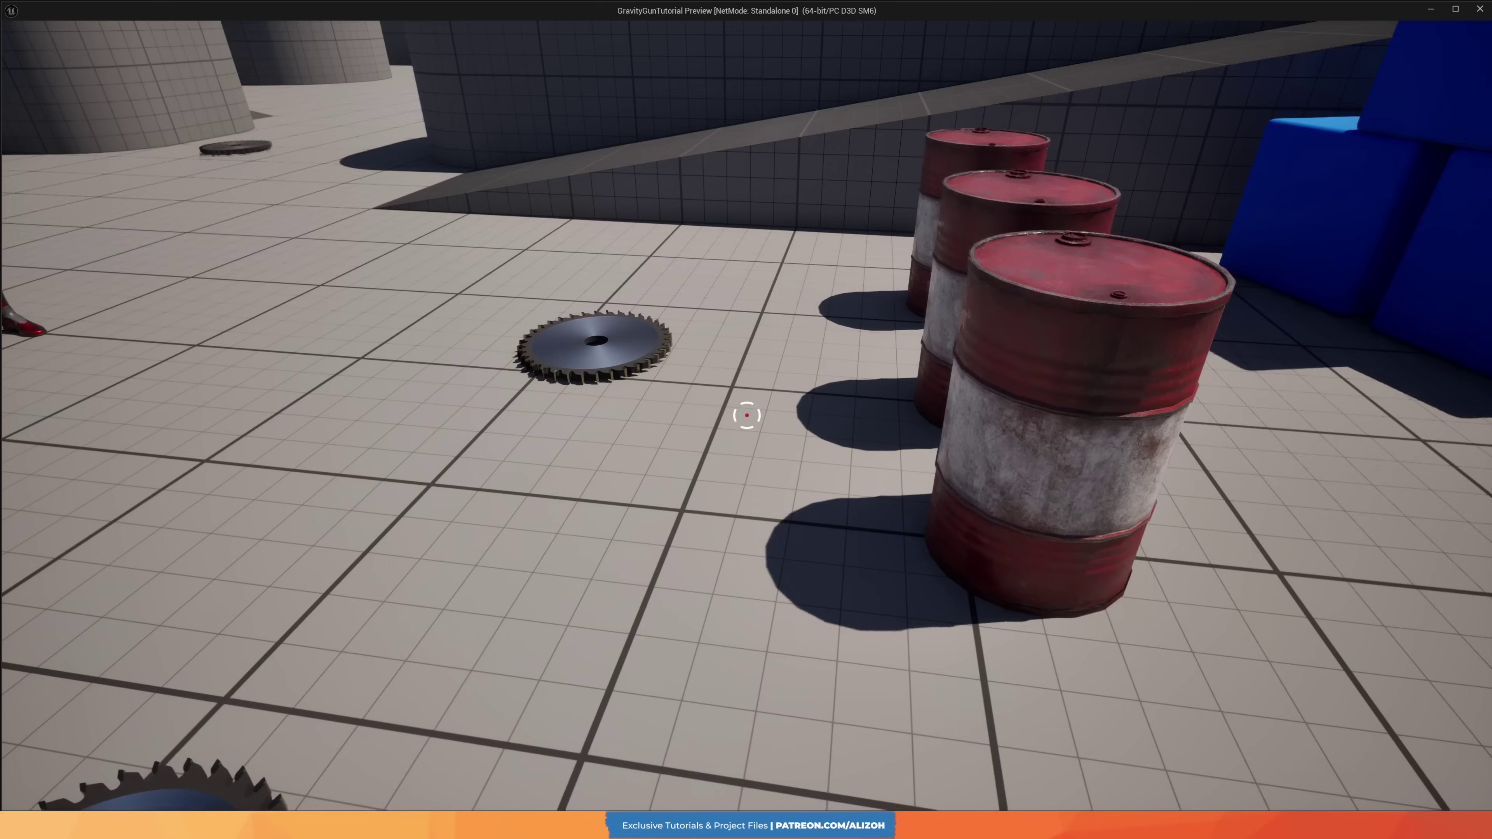
Grab a saw blade in play, then call Slice (Message) from the overlap Branch's True output.
{"action": "left_click", "coordinate": [746, 415]}
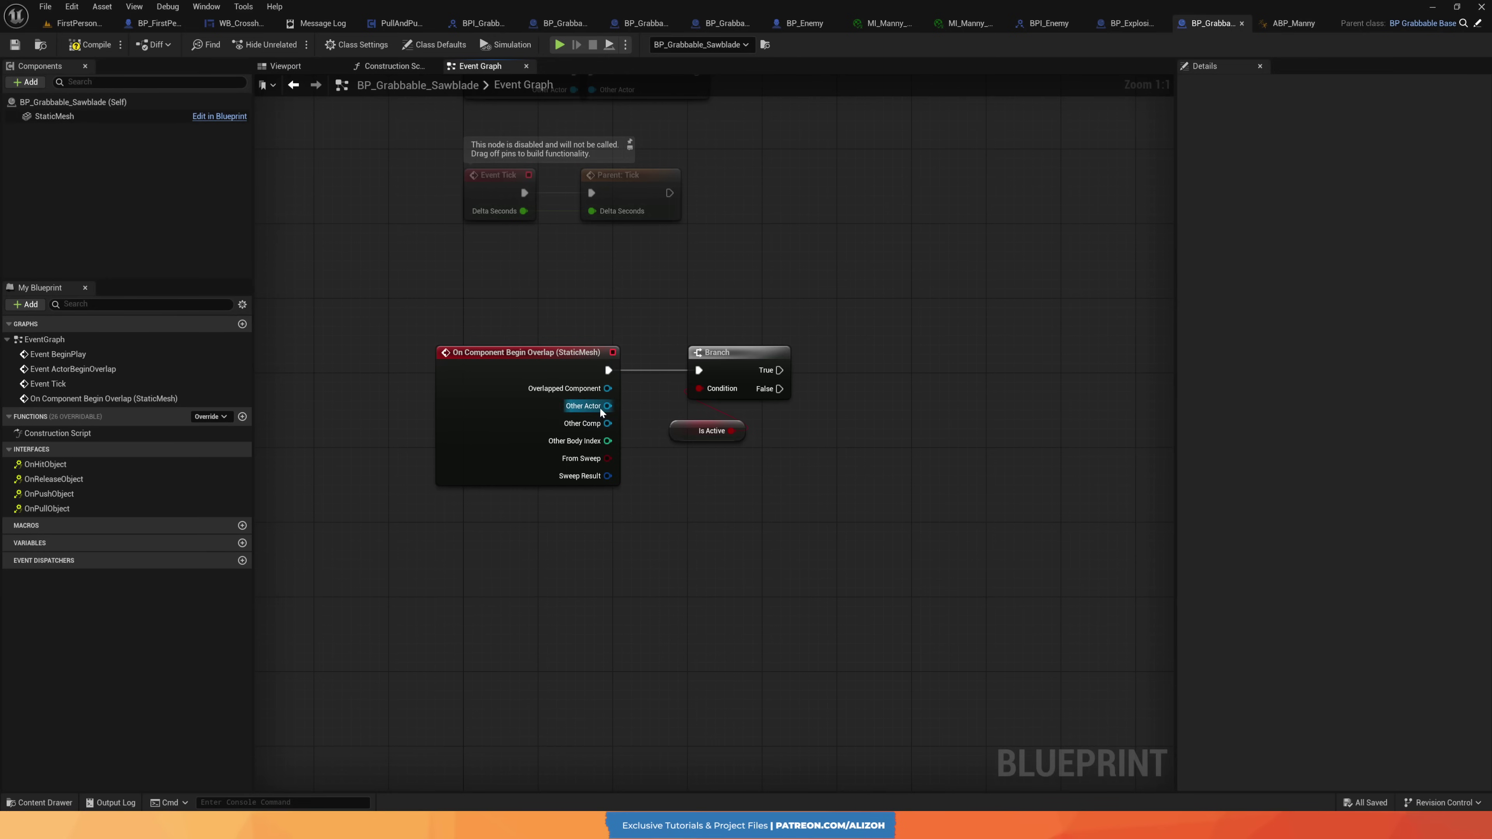
{"action": "left_click_drag", "start_coordinate": [835, 364], "coordinate": [834, 364]}
{"action": "type", "text": "slice"}
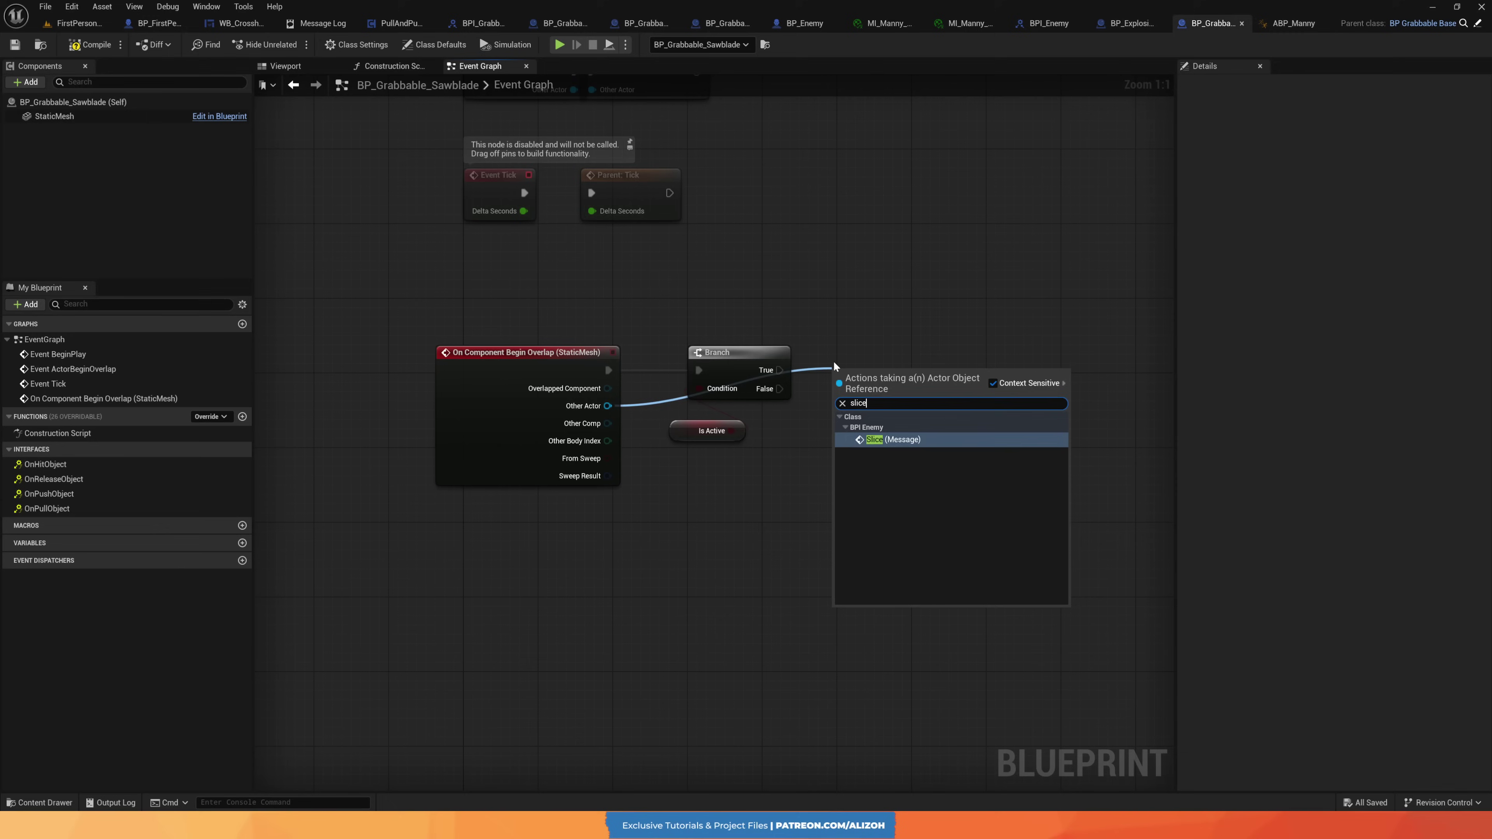
{"action": "key", "text": "Return"}
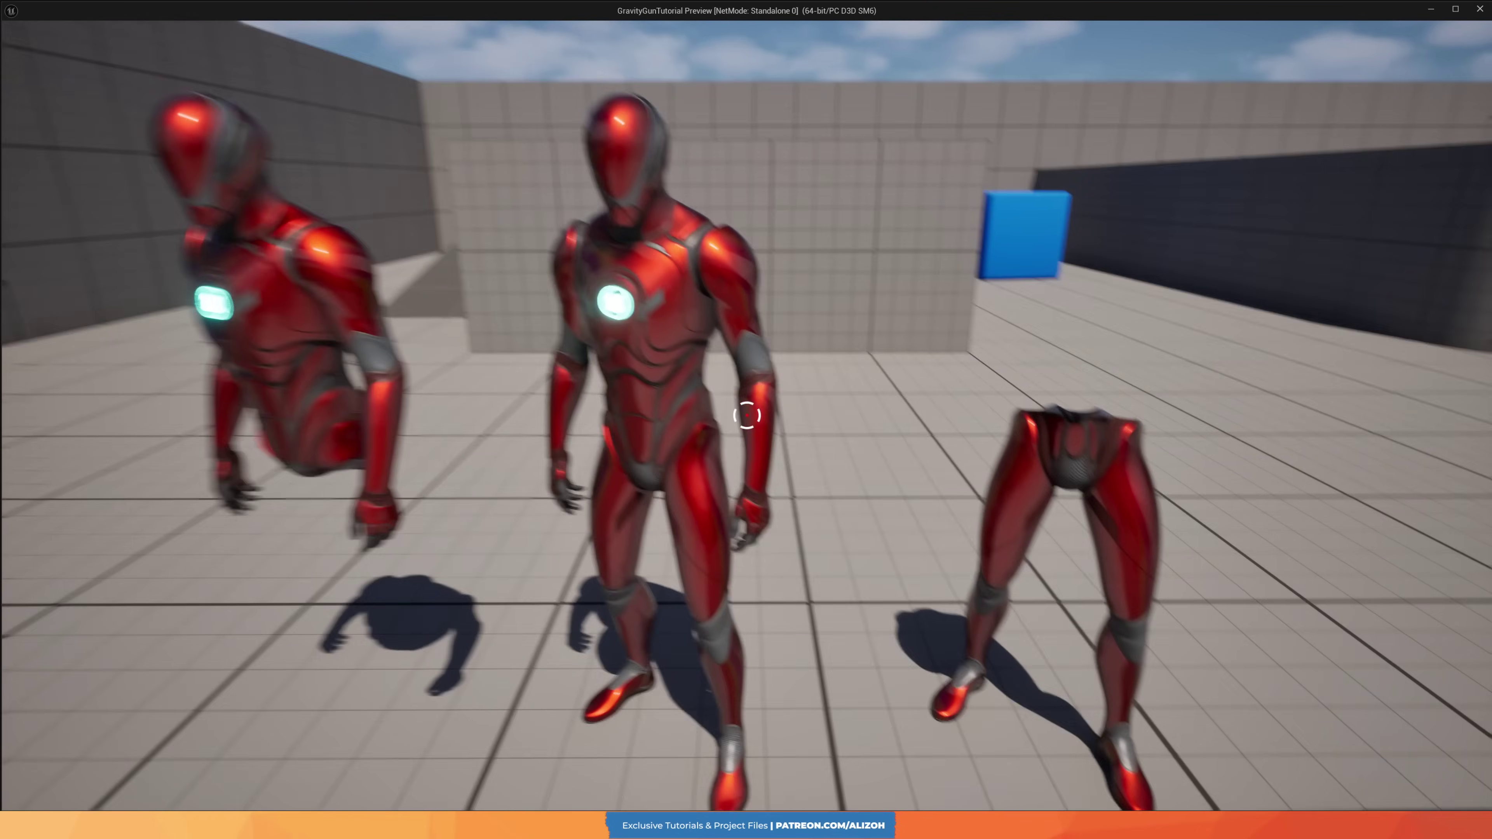
Slice mannequins into ragdolled halves with saw blades, then fire rods into them.
{"action": "key", "text": "s"}
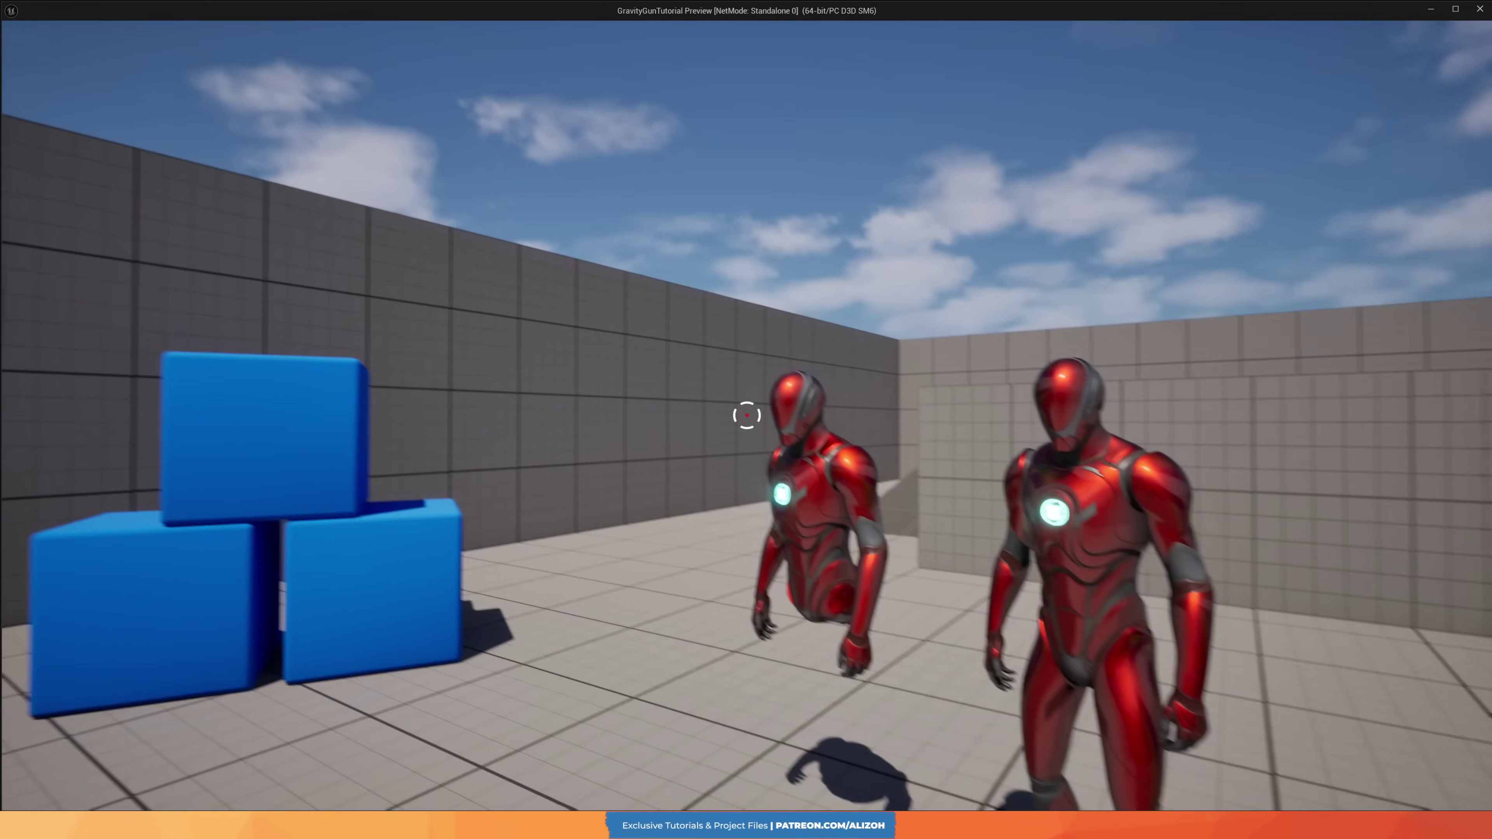
{"action": "key", "text": "s"}
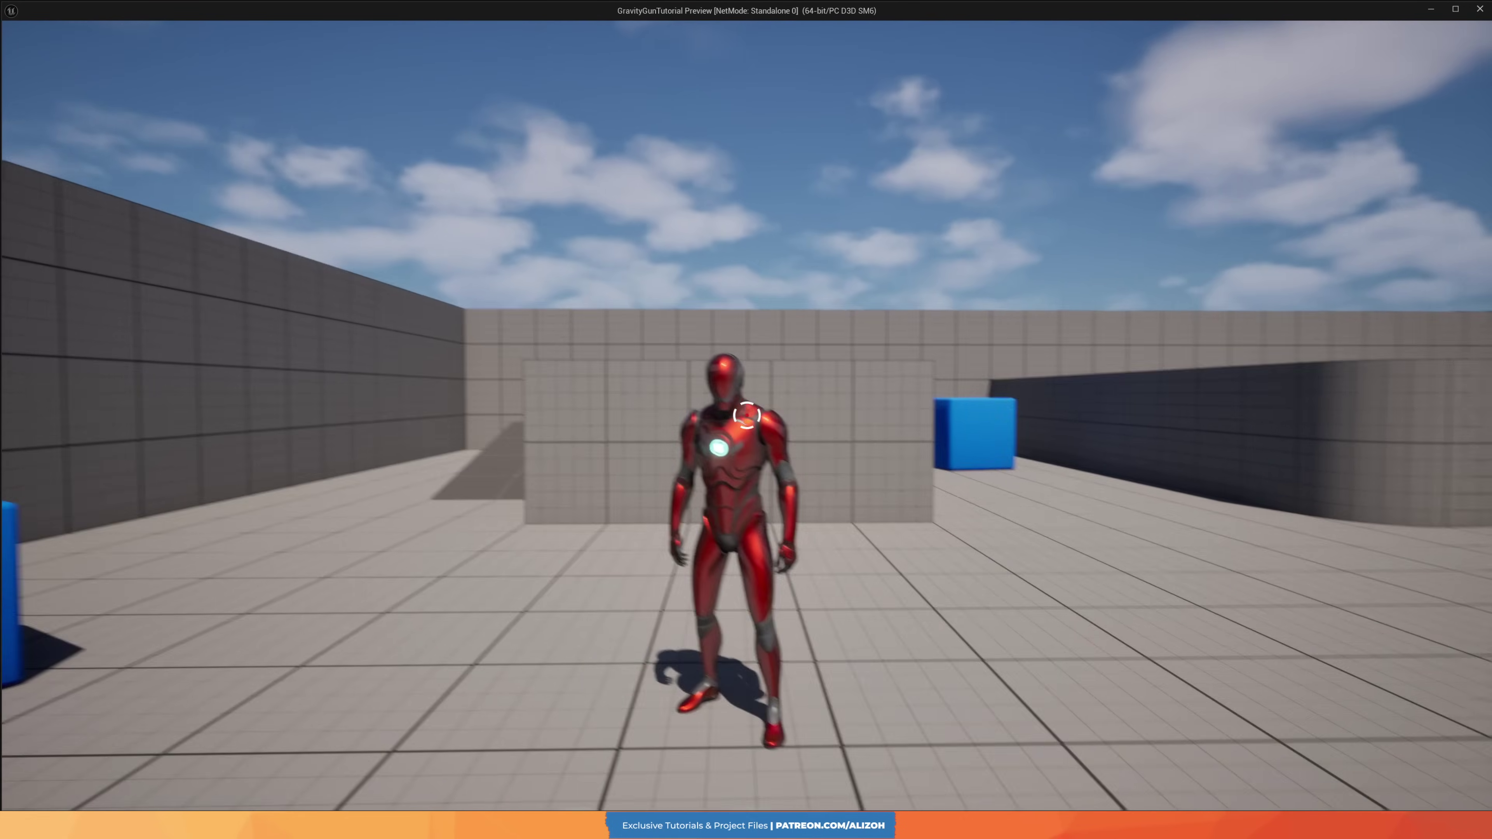
{"action": "left_click", "coordinate": [747, 415]}
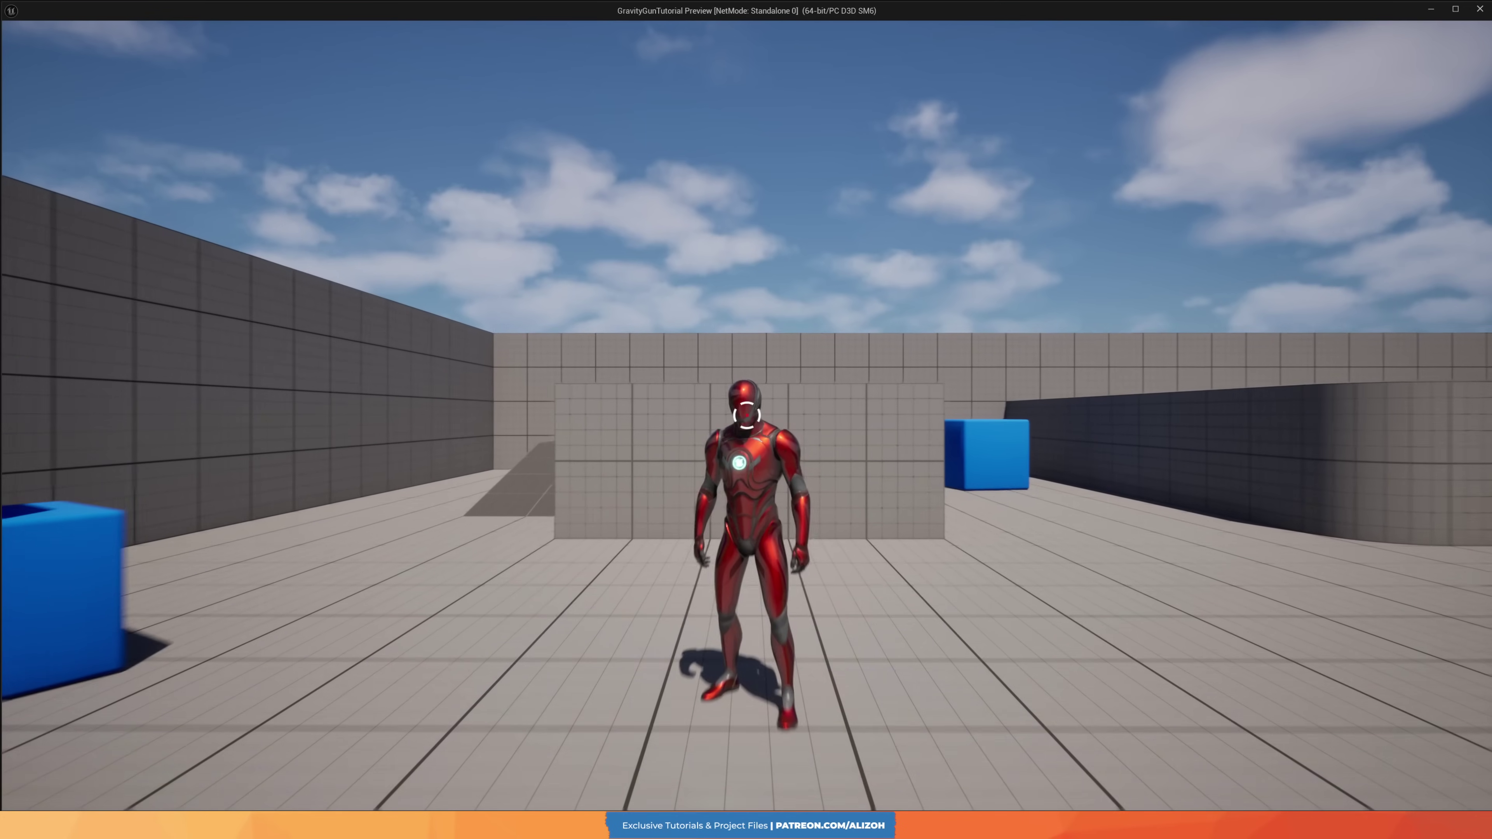
{"action": "left_click", "coordinate": [747, 416]}
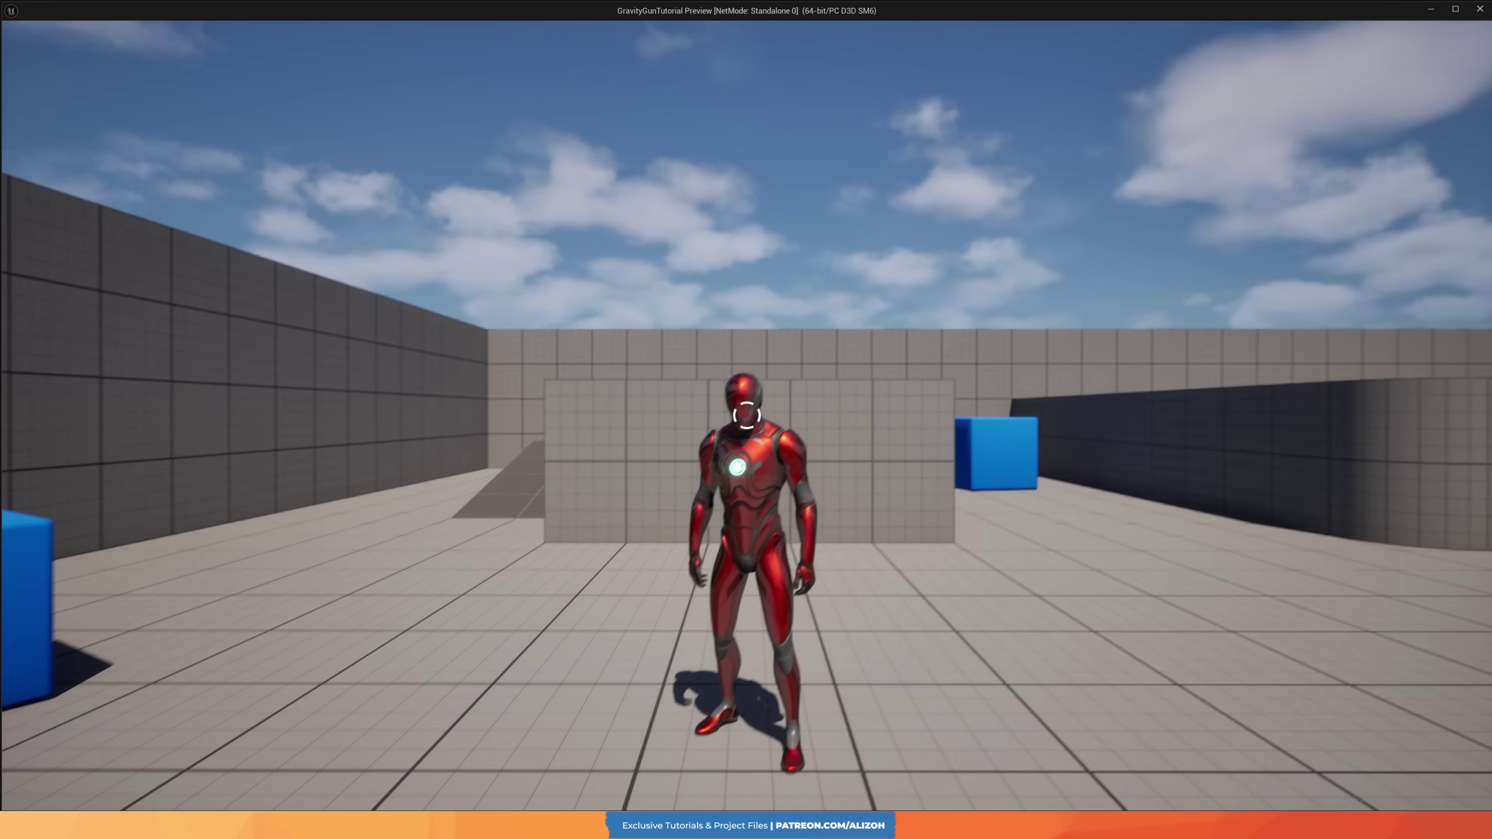
{"action": "left_click", "coordinate": [747, 415]}
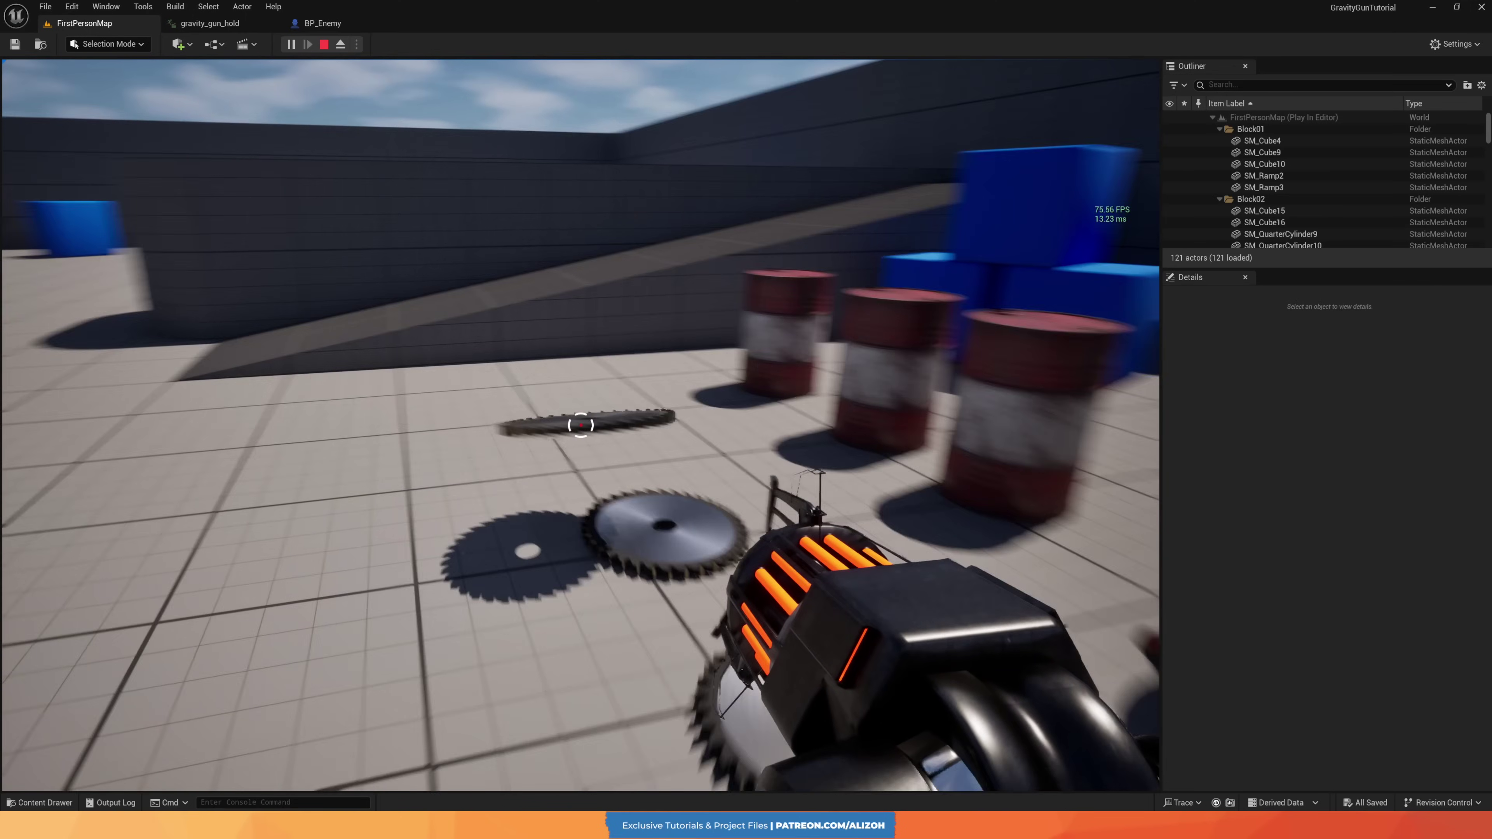
{"action": "left_click", "coordinate": [581, 424]}
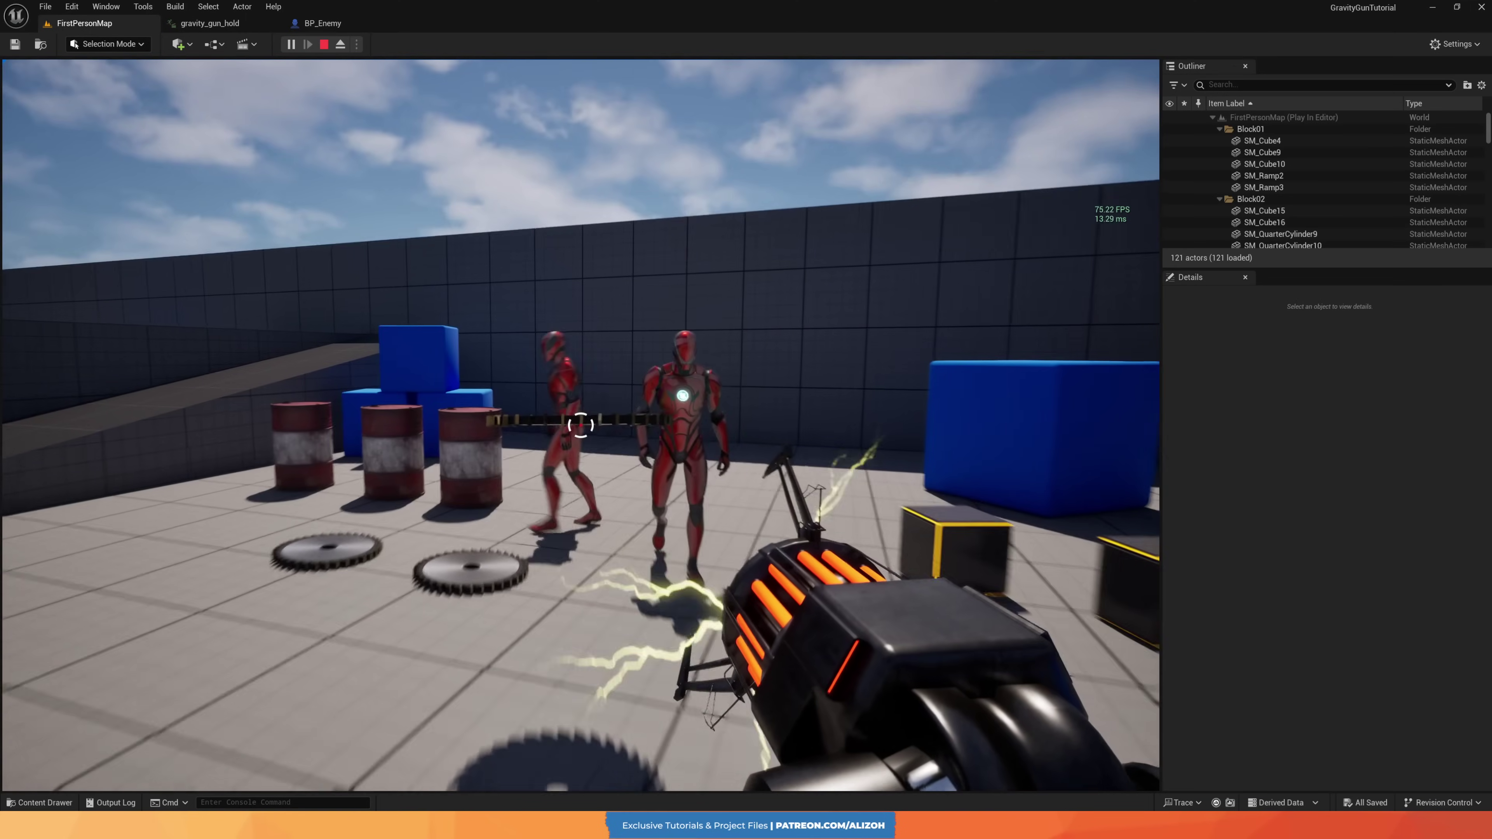
{"action": "left_click", "coordinate": [581, 424]}
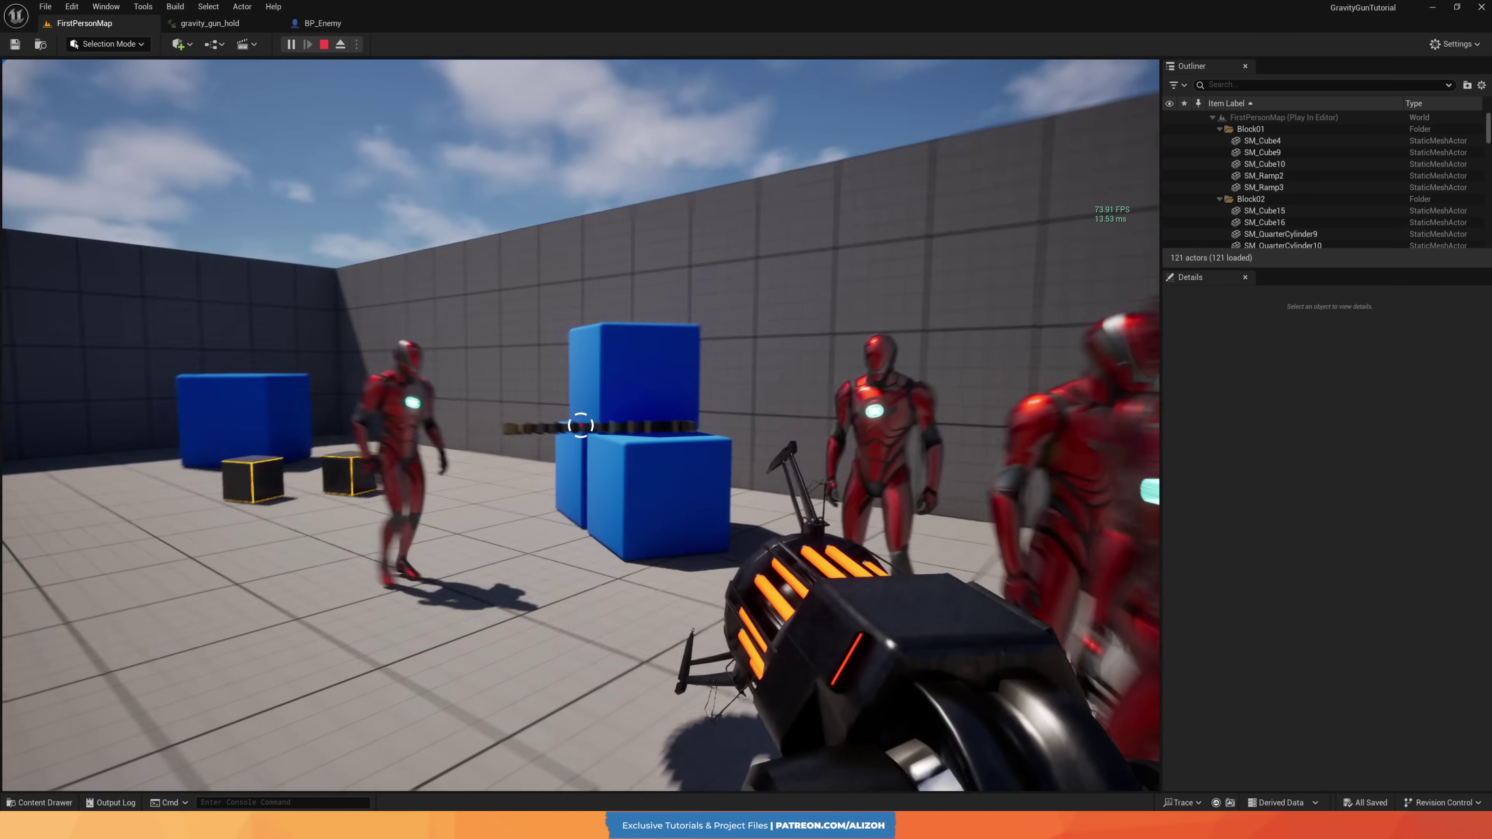
{"action": "left_click", "coordinate": [580, 424]}
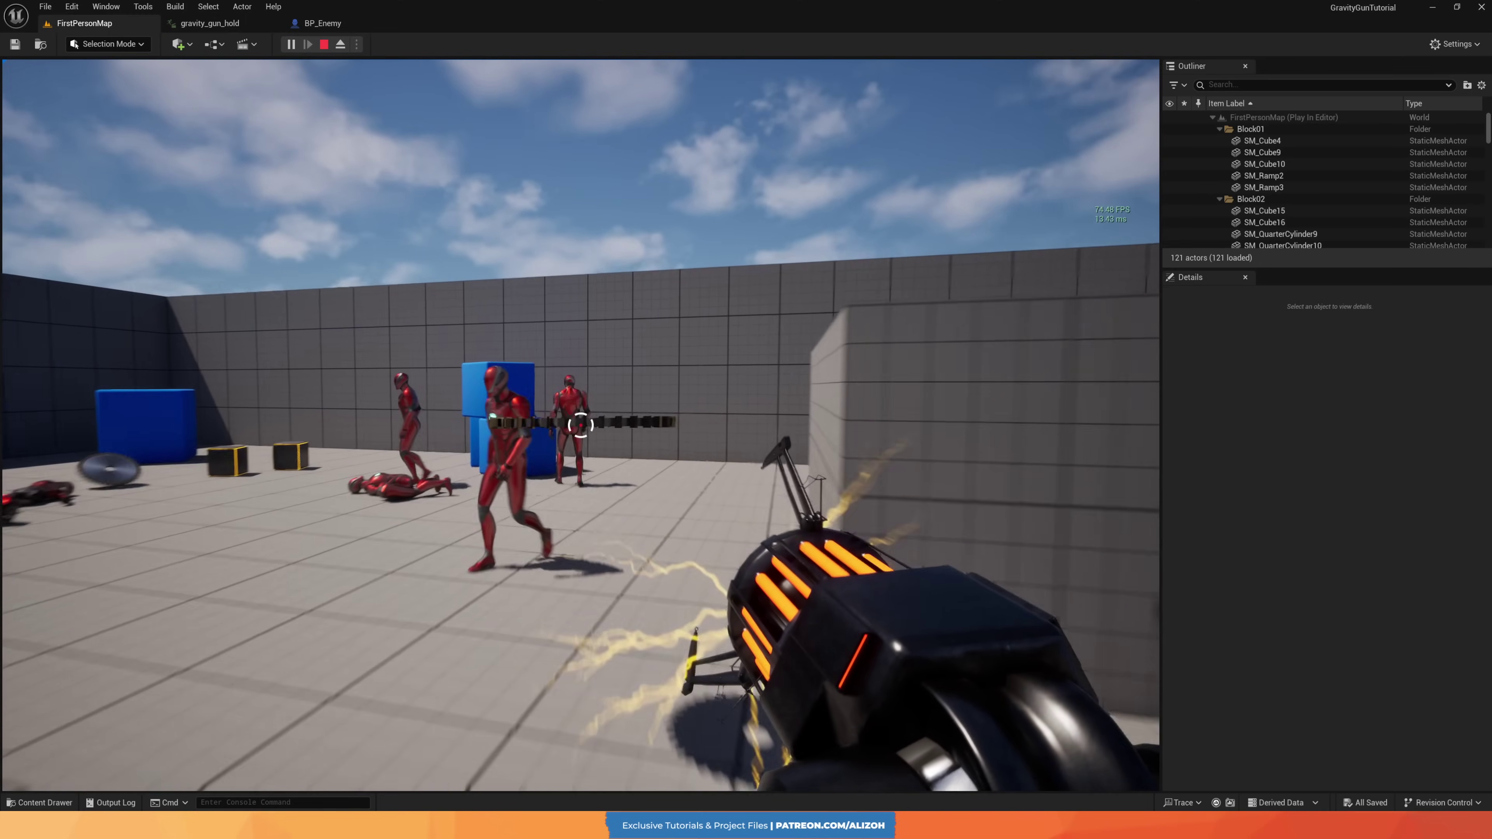
{"action": "left_click", "coordinate": [581, 424]}
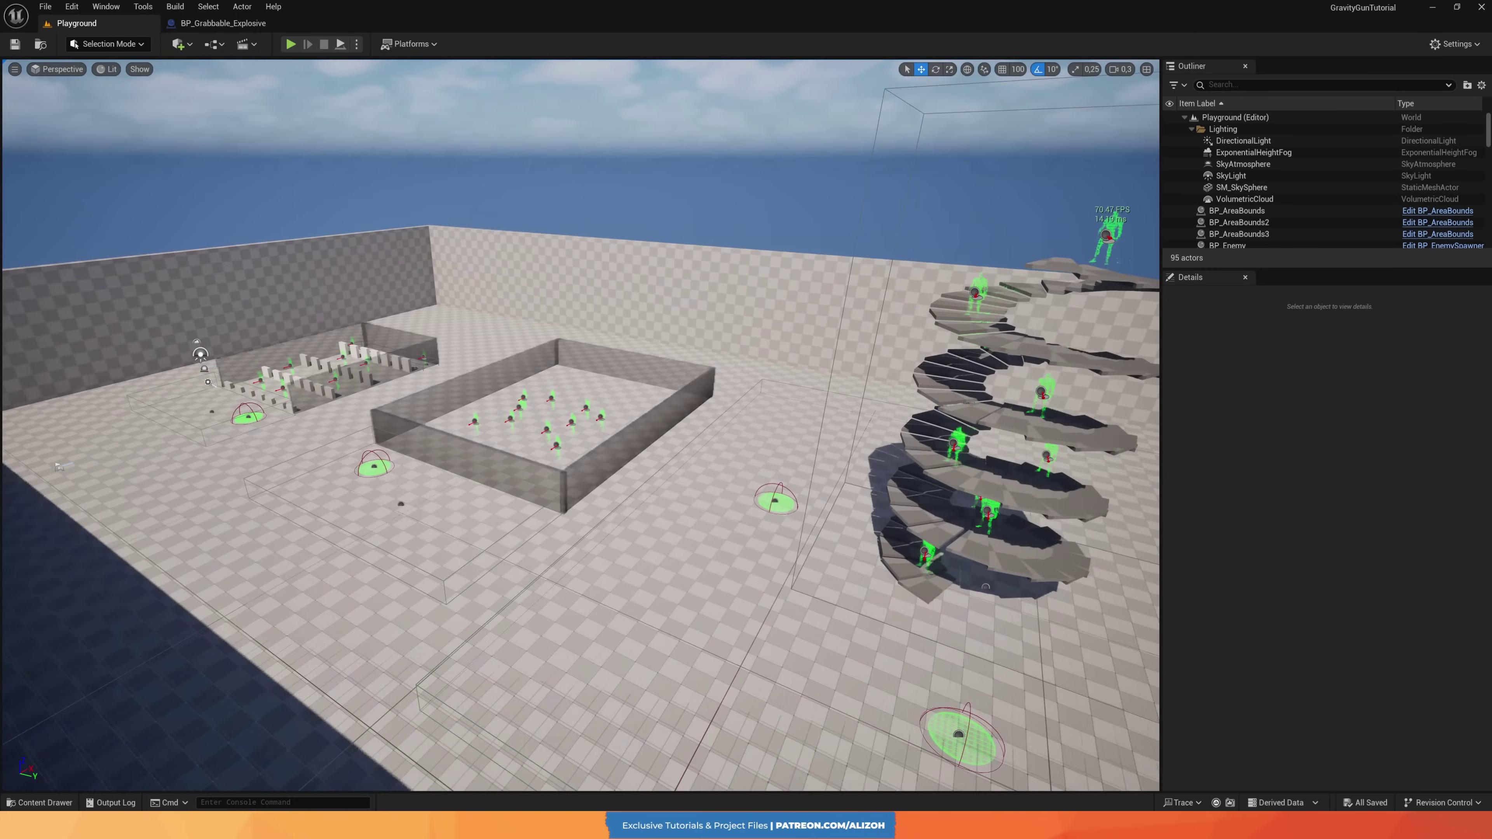
View the spiral staircase, then in play grab a cube and launch it at an enemy.
{"action": "mouse_move", "coordinate": [580, 425]}
{"action": "right_mouse_down"}
{"action": "mouse_move", "coordinate": [676, 424]}
{"action": "mouse_move", "coordinate": [576, 424]}
{"action": "right_mouse_up"}
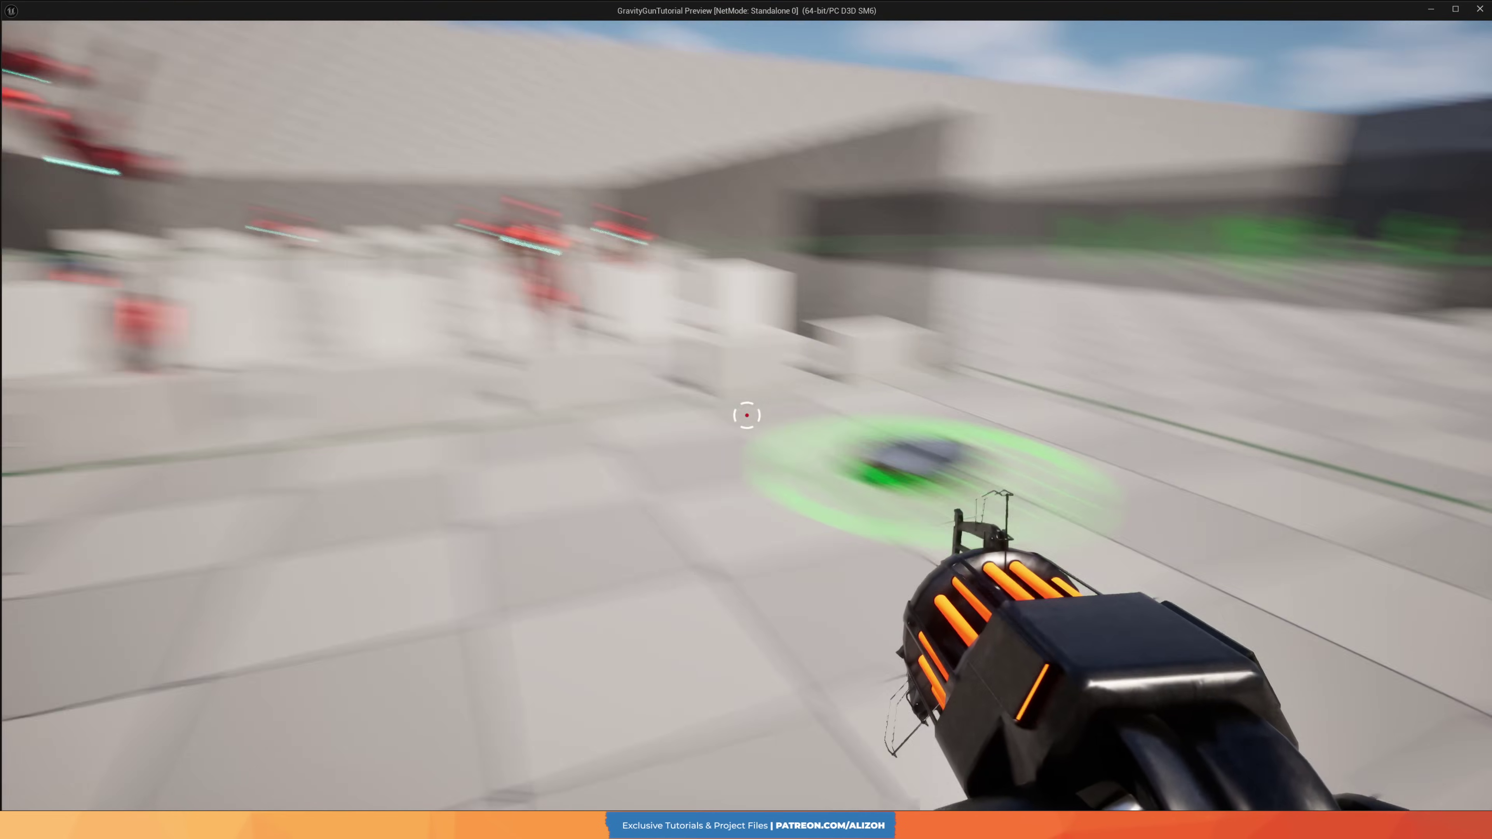
{"action": "right_click", "coordinate": [747, 415]}
{"action": "left_click", "coordinate": [747, 415]}
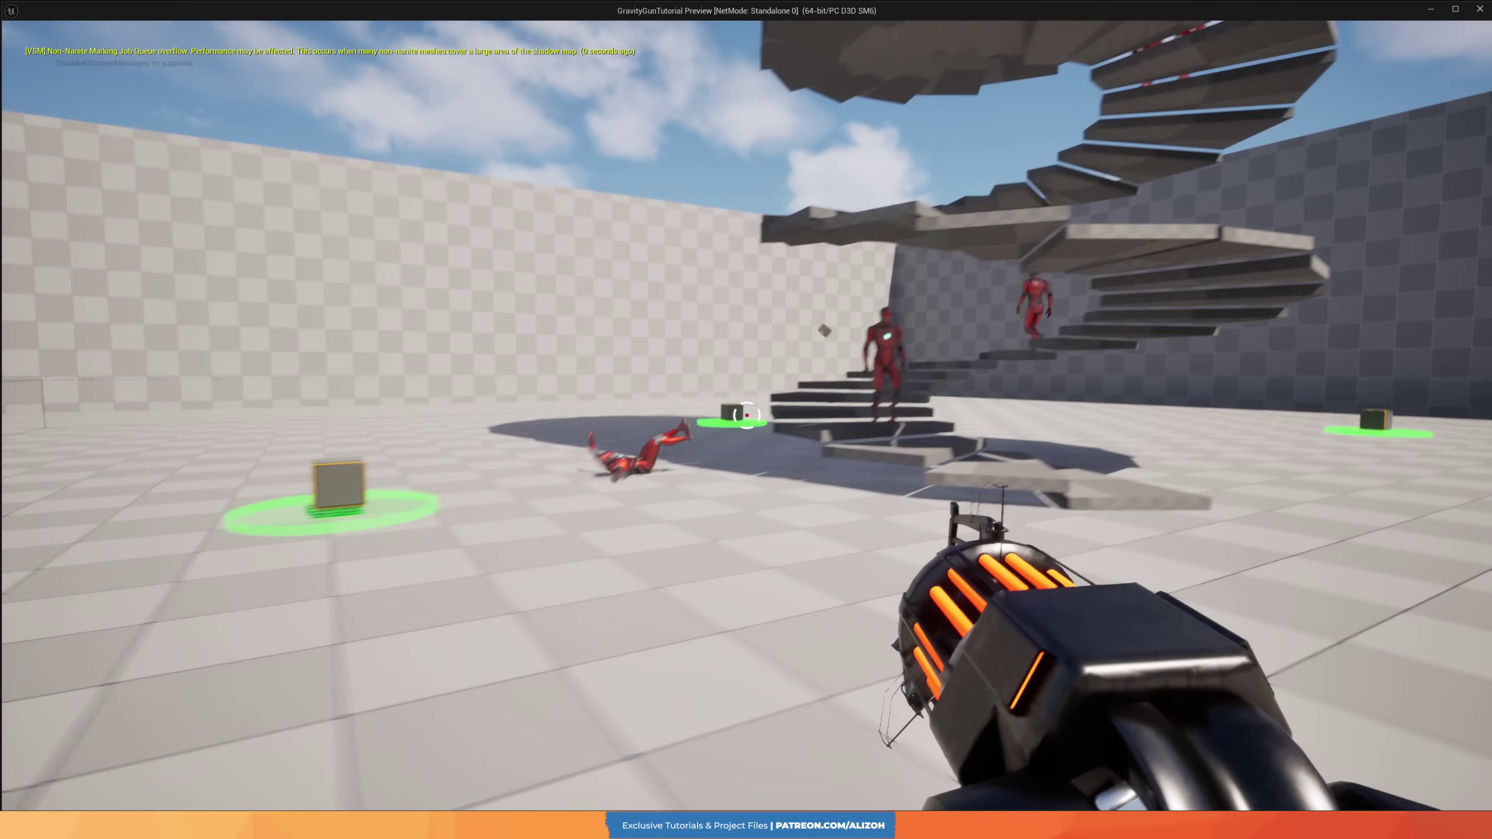